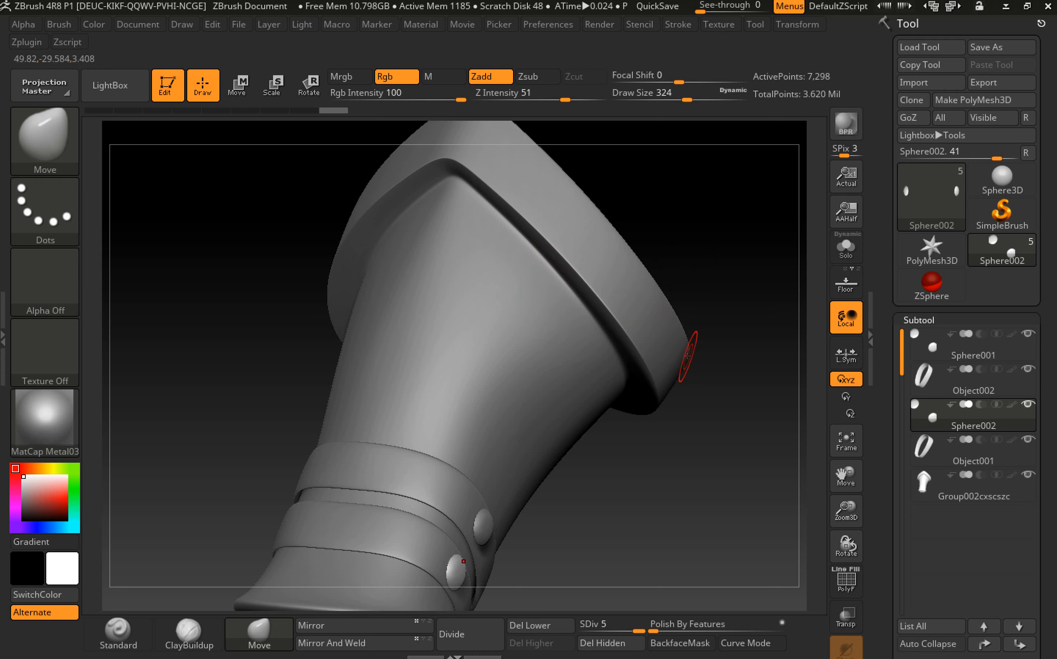
- Carve the first scratches across the cuff rim's edge on the Group002cxscszc subtool with the DamStandard brush
{"action": "left_click_drag", "start_coordinate": [692, 238], "coordinate": [620, 232]}
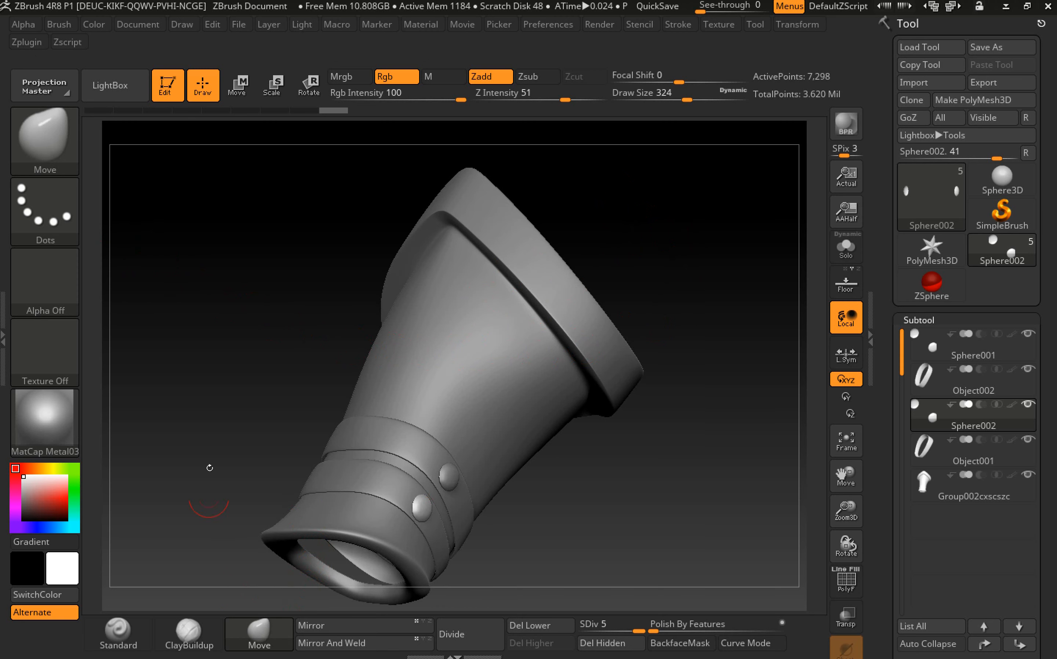
{"action": "left_click", "coordinate": [48, 159]}
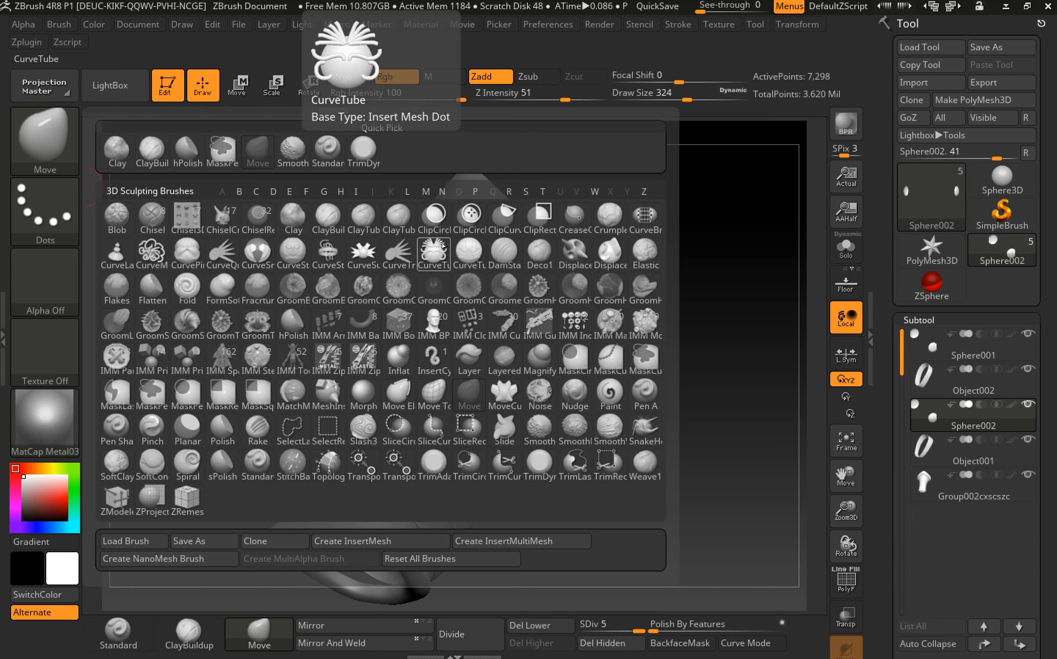
{"action": "key", "text": "d"}
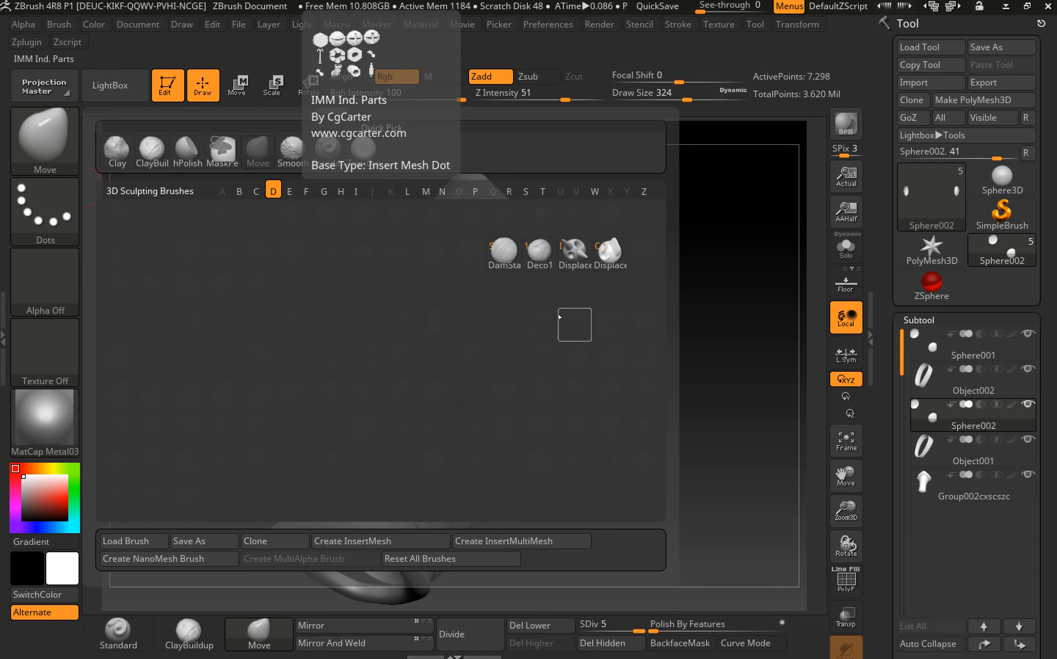
{"action": "left_click", "coordinate": [504, 249]}
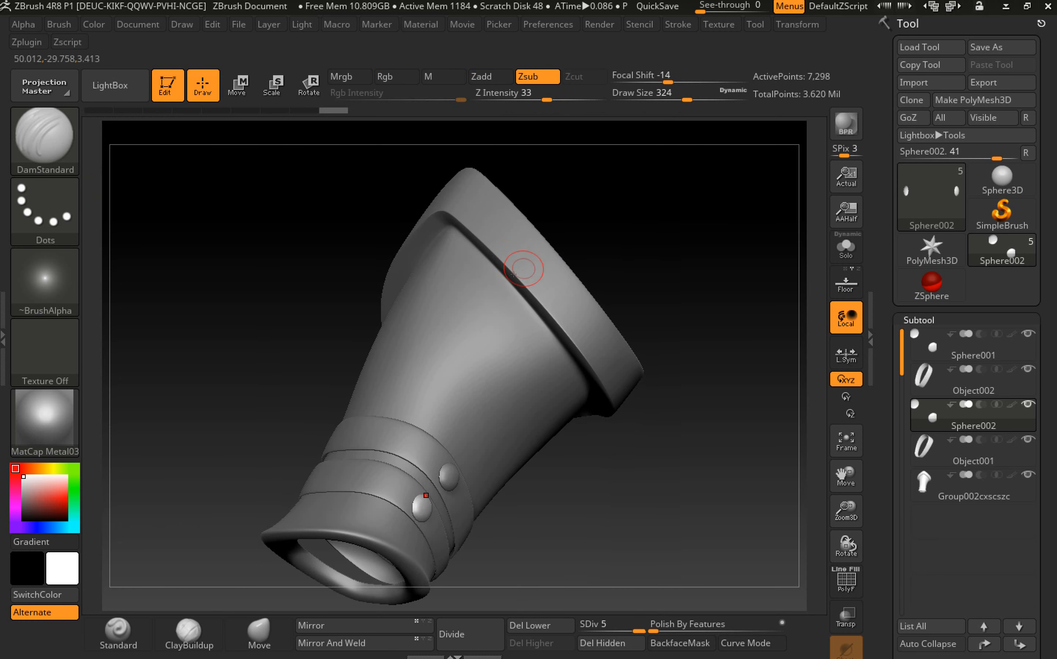
{"action": "left_click_drag", "start_coordinate": [585, 231], "coordinate": [599, 236]}
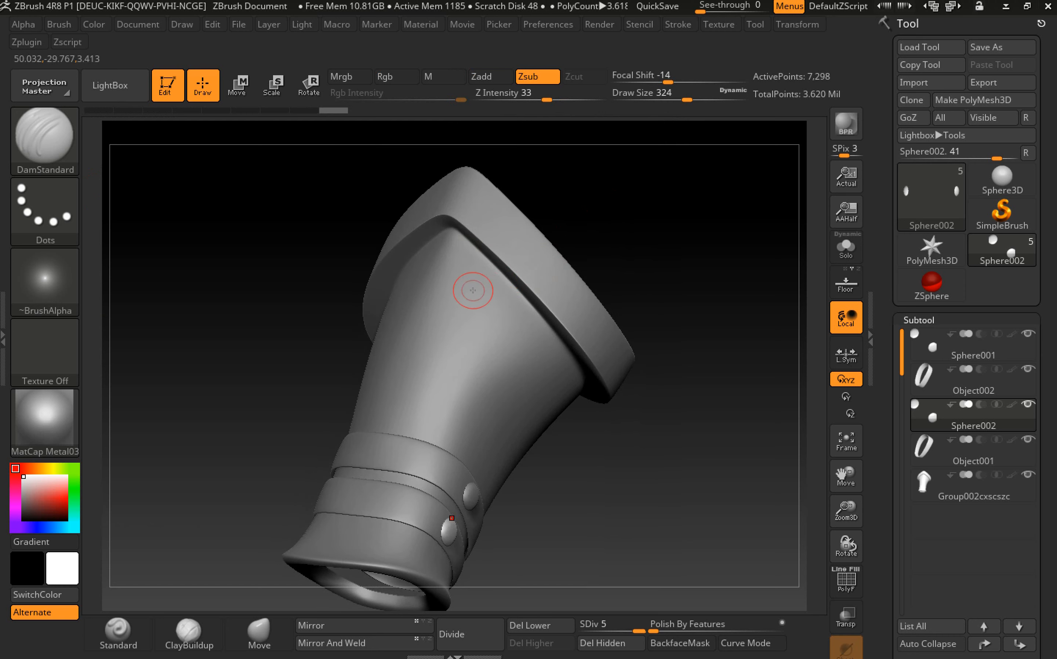
{"action": "left_click", "coordinate": [494, 307], "text": "alt"}
{"action": "left_click_drag", "start_coordinate": [479, 302], "coordinate": [533, 261]}
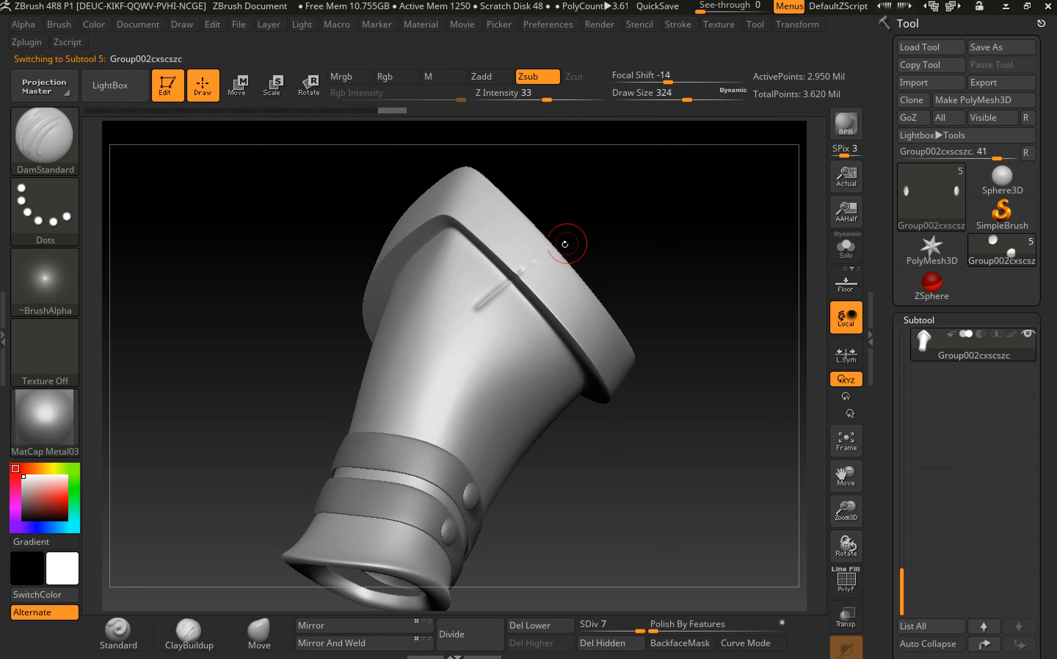
{"action": "mouse_move", "coordinate": [614, 221]}
{"action": "left_mouse_down"}
{"action": "mouse_move", "coordinate": [598, 218]}
{"action": "mouse_move", "coordinate": [673, 209]}
{"action": "left_mouse_up"}
{"action": "mouse_move", "coordinate": [537, 312]}
{"action": "left_mouse_down"}
{"action": "mouse_move", "coordinate": [596, 248]}
{"action": "mouse_move", "coordinate": [535, 311]}
{"action": "left_mouse_up"}
{"action": "mouse_move", "coordinate": [590, 281]}
{"action": "left_mouse_down"}
{"action": "mouse_move", "coordinate": [525, 327]}
{"action": "mouse_move", "coordinate": [542, 337]}
{"action": "left_mouse_up"}
- Reduce the draw size to 200 and carve finer scratches across the same stretch of rim edge and down toward its end
{"action": "mouse_move", "coordinate": [936, 354]}
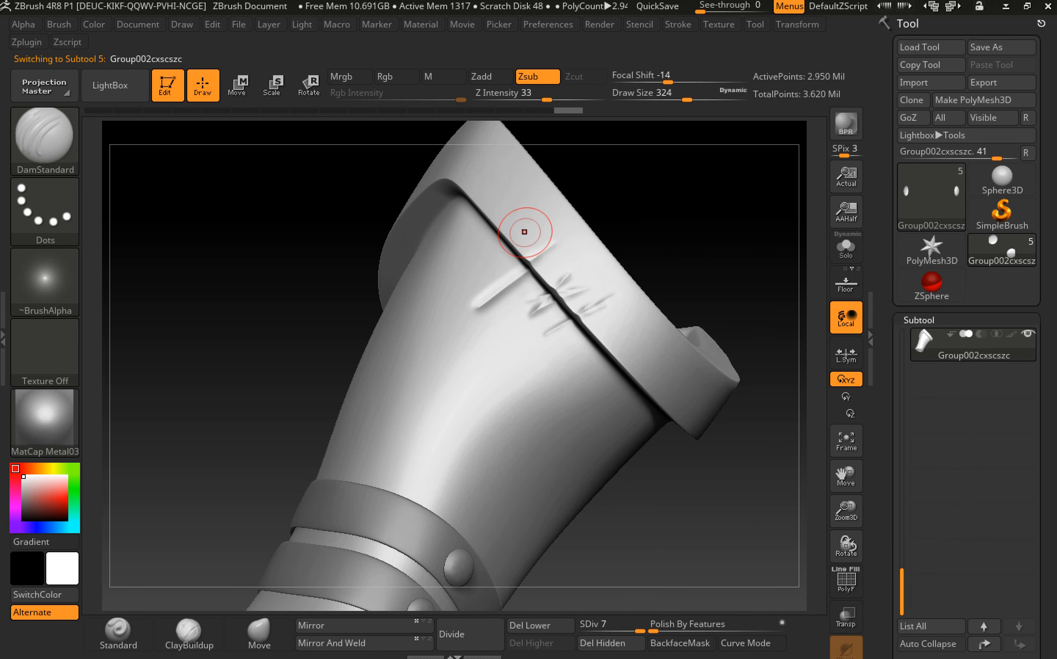
{"action": "key", "text": "bracketleft"}
{"action": "key", "text": "bracketleft"}
{"action": "key", "text": "bracketleft"}
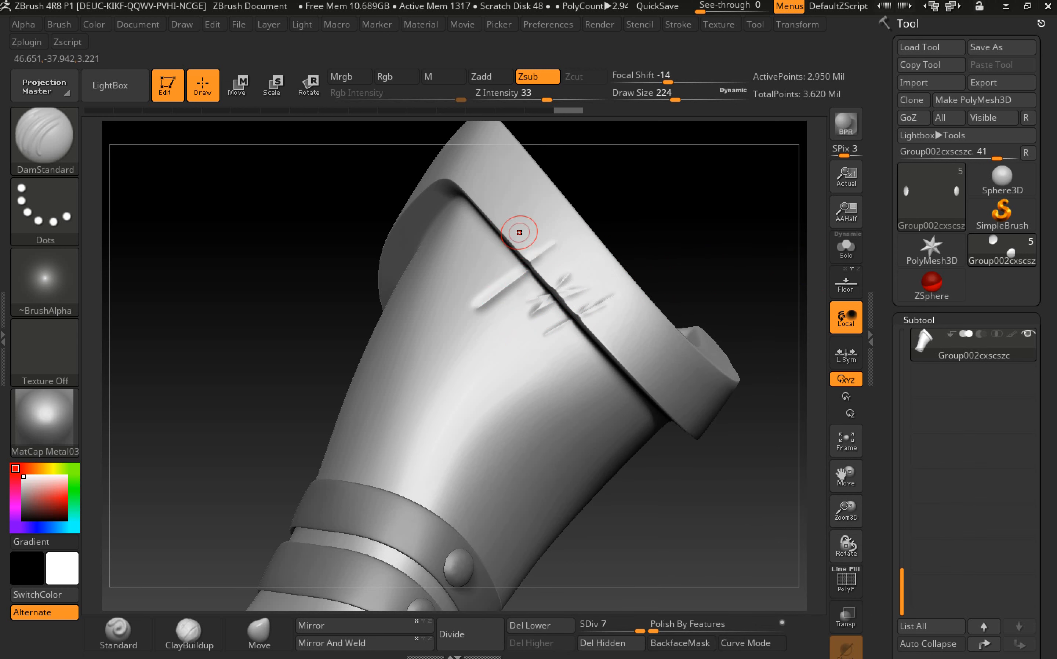
{"action": "left_click_drag", "start_coordinate": [531, 218], "coordinate": [435, 283]}
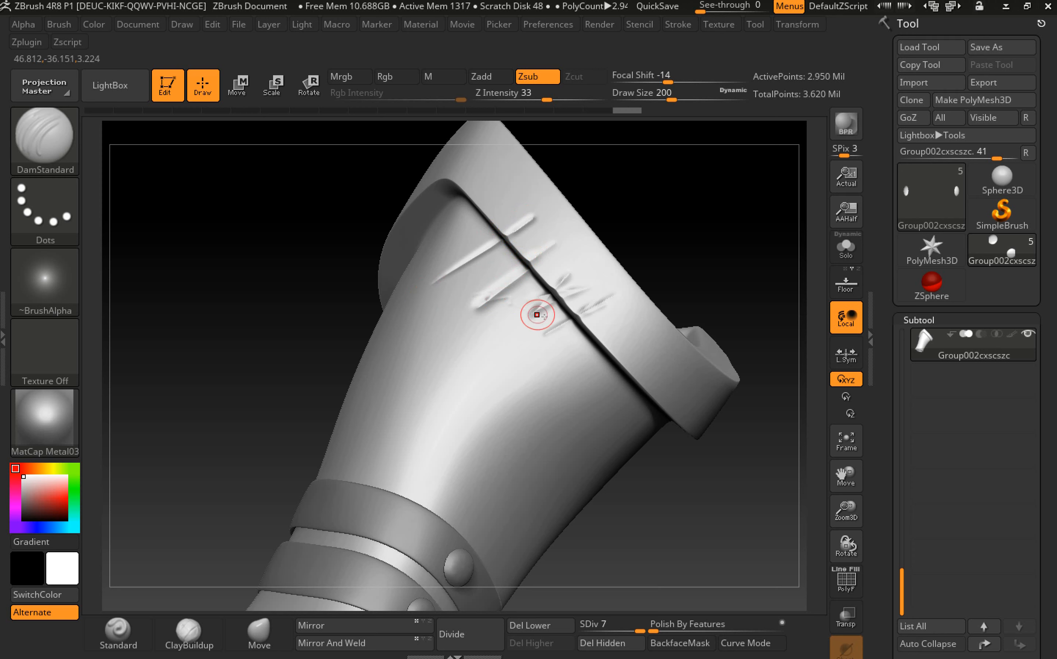
{"action": "mouse_move", "coordinate": [674, 371]}
{"action": "left_mouse_down"}
{"action": "mouse_move", "coordinate": [577, 376]}
{"action": "mouse_move", "coordinate": [644, 373]}
{"action": "mouse_move", "coordinate": [627, 396]}
{"action": "left_mouse_up"}
{"action": "left_click_drag", "start_coordinate": [632, 401], "coordinate": [591, 413]}
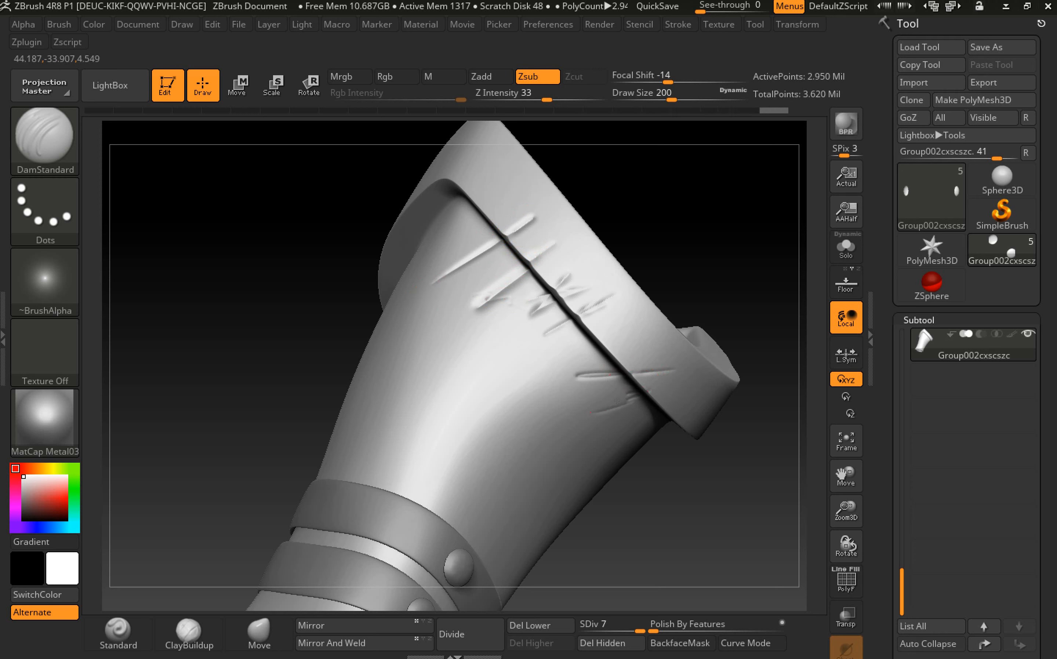
- Carve a cluster of long and short scratches across the rim on the other side of its peak
{"action": "left_click_drag", "start_coordinate": [707, 232], "coordinate": [703, 248]}
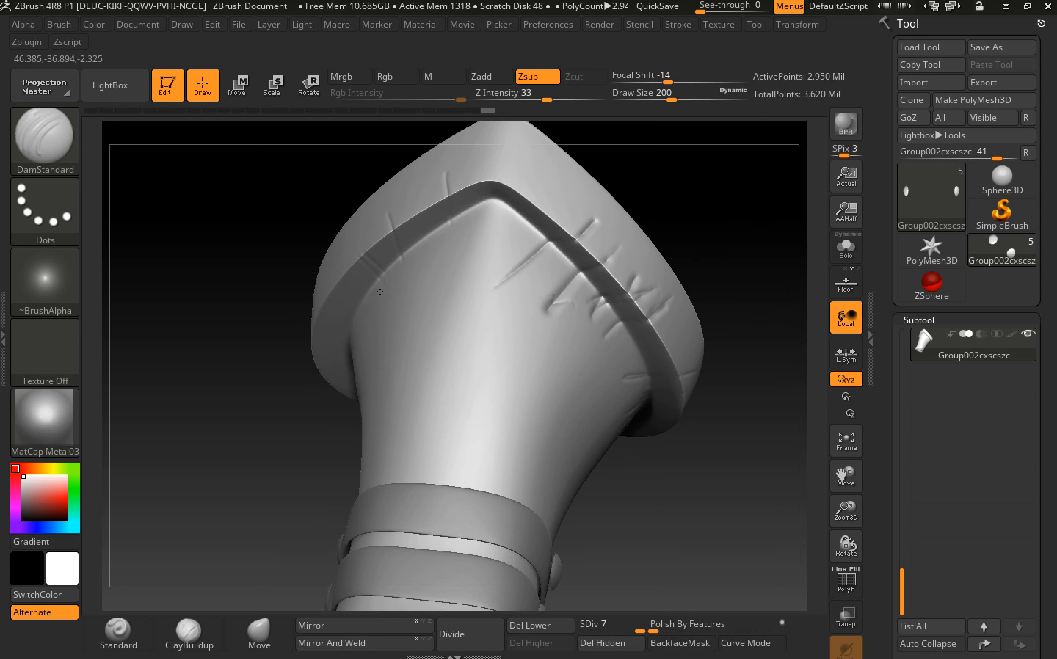
{"action": "left_click_drag", "start_coordinate": [411, 314], "coordinate": [406, 378]}
{"action": "left_click_drag", "start_coordinate": [358, 244], "coordinate": [385, 302]}
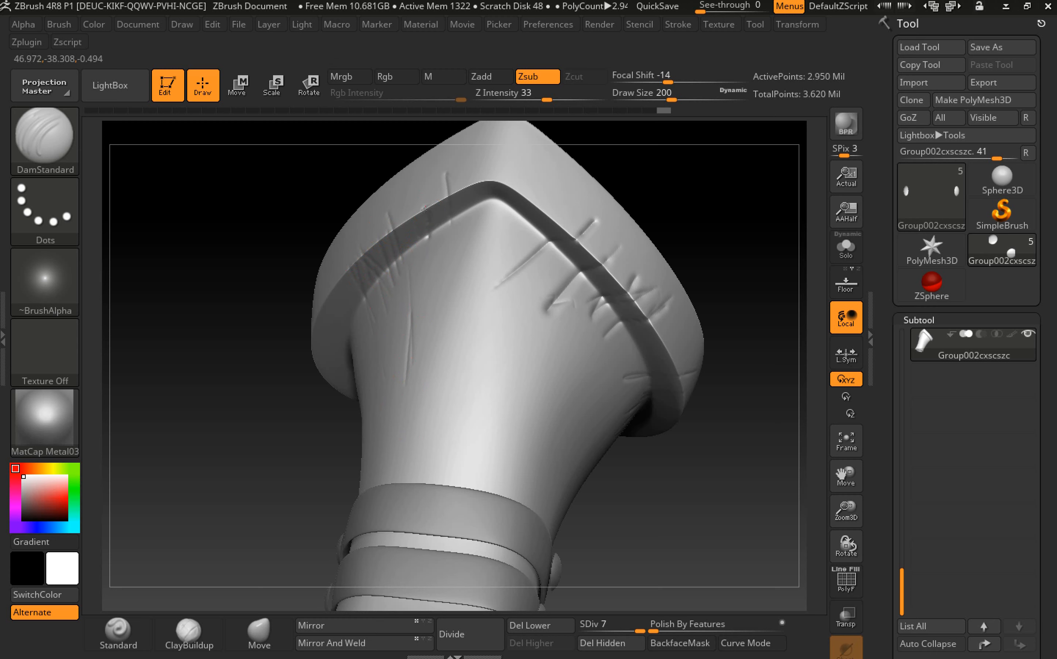
{"action": "left_click_drag", "start_coordinate": [619, 183], "coordinate": [438, 267]}
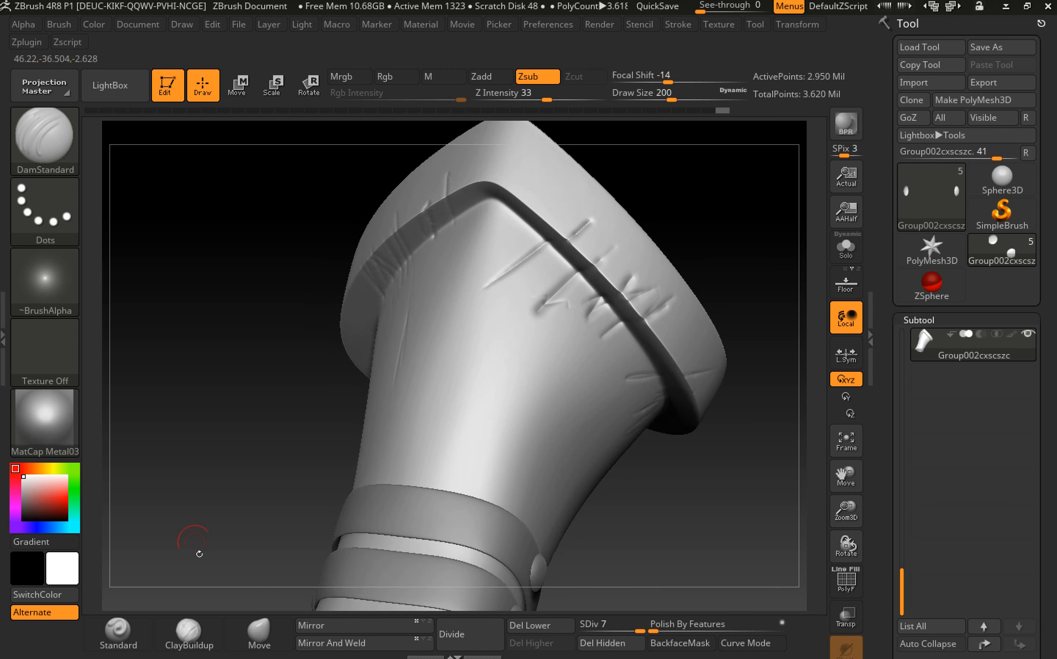
- Flatten and chip the scratched rim edges on both sides of the cuff with the hPolish brush
{"action": "left_click", "coordinate": [126, 637]}
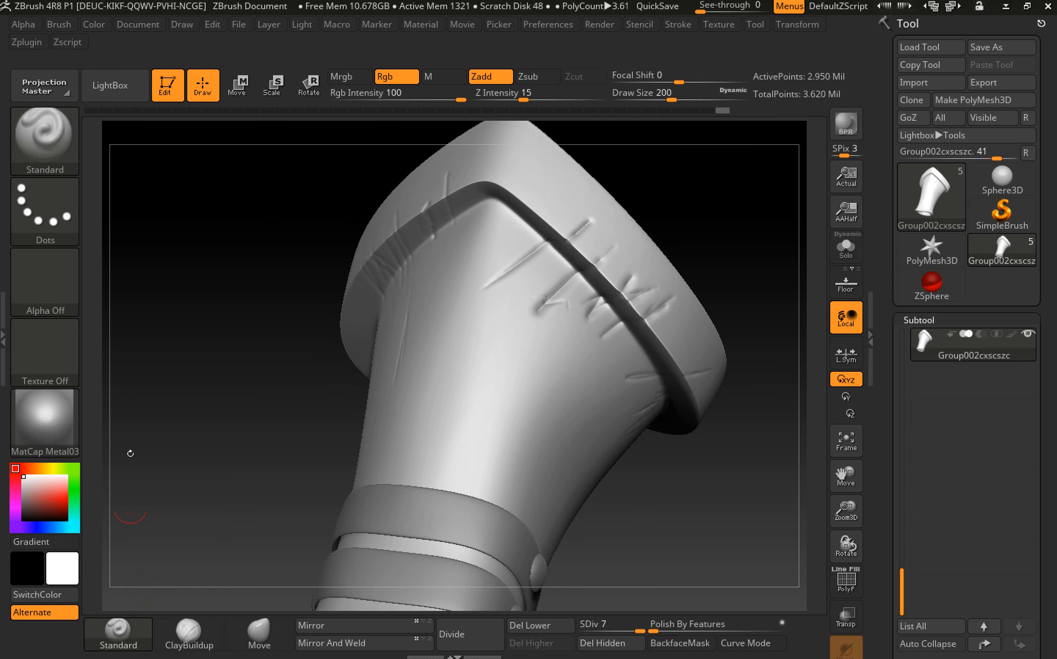
{"action": "left_click", "coordinate": [44, 137]}
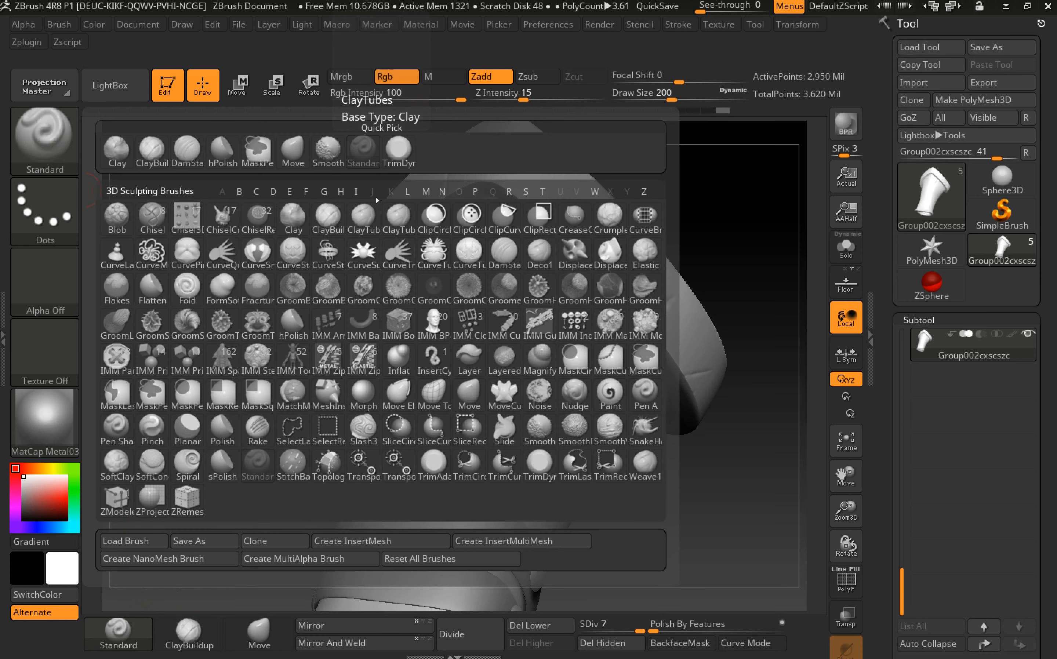
{"action": "left_click", "coordinate": [223, 155]}
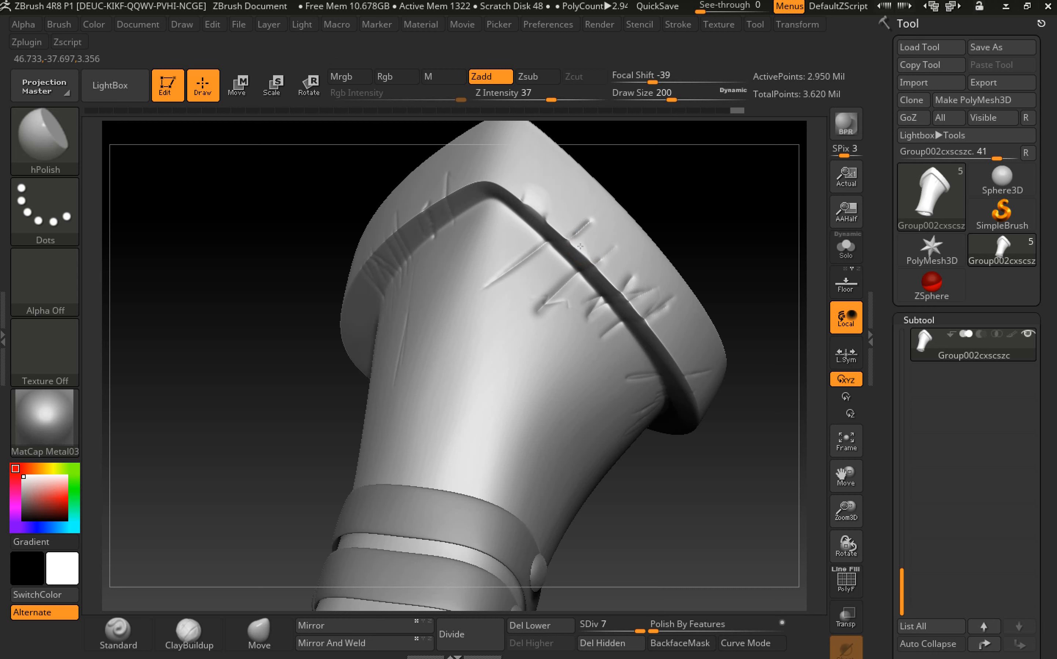
{"action": "mouse_move", "coordinate": [557, 244]}
{"action": "left_mouse_down"}
{"action": "mouse_move", "coordinate": [504, 192]}
{"action": "mouse_move", "coordinate": [564, 260]}
{"action": "mouse_move", "coordinate": [494, 284]}
{"action": "mouse_move", "coordinate": [479, 301]}
{"action": "left_mouse_up"}
{"action": "left_click_drag", "start_coordinate": [411, 415], "coordinate": [412, 479]}
{"action": "left_click_drag", "start_coordinate": [724, 447], "coordinate": [608, 237]}
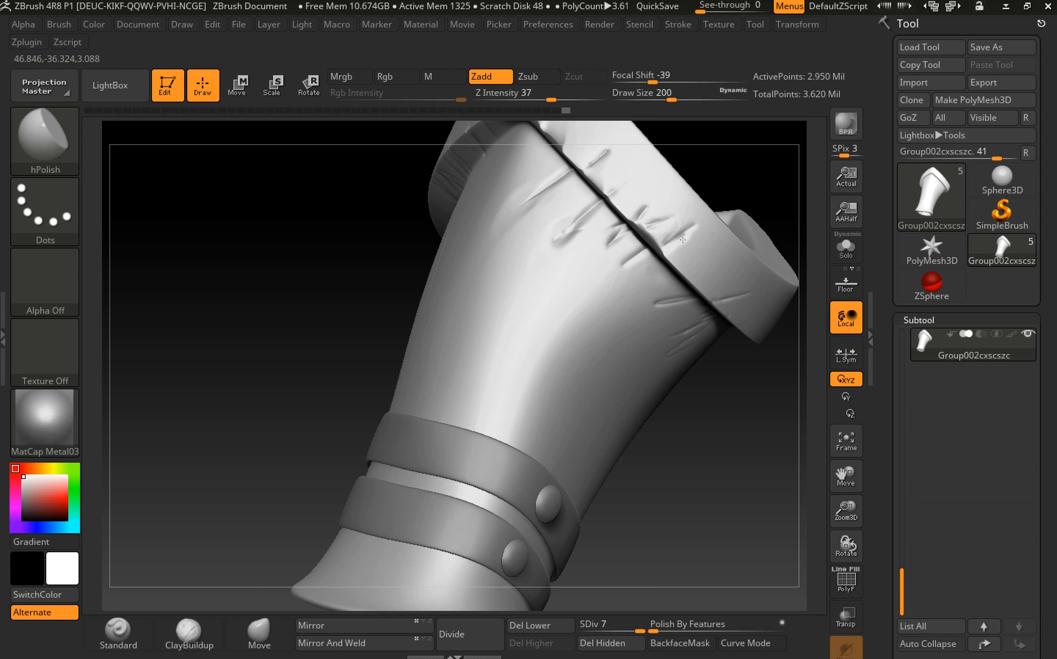
{"action": "left_click_drag", "start_coordinate": [720, 444], "coordinate": [722, 318]}
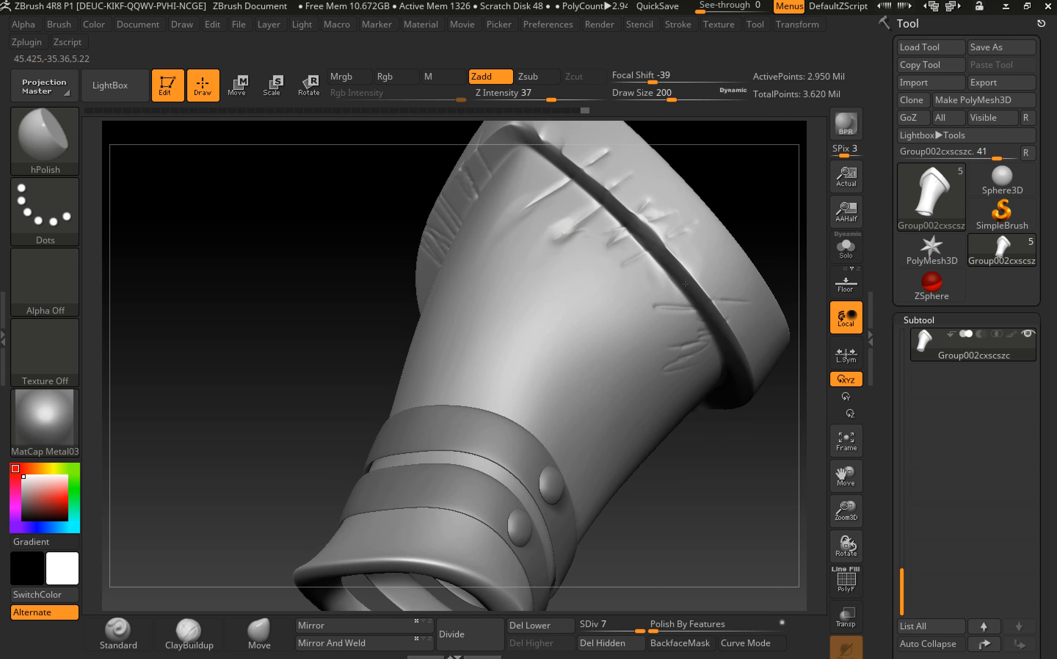
{"action": "mouse_move", "coordinate": [746, 170]}
{"action": "left_mouse_down"}
{"action": "mouse_move", "coordinate": [775, 422]}
{"action": "mouse_move", "coordinate": [500, 264]}
{"action": "left_mouse_up"}
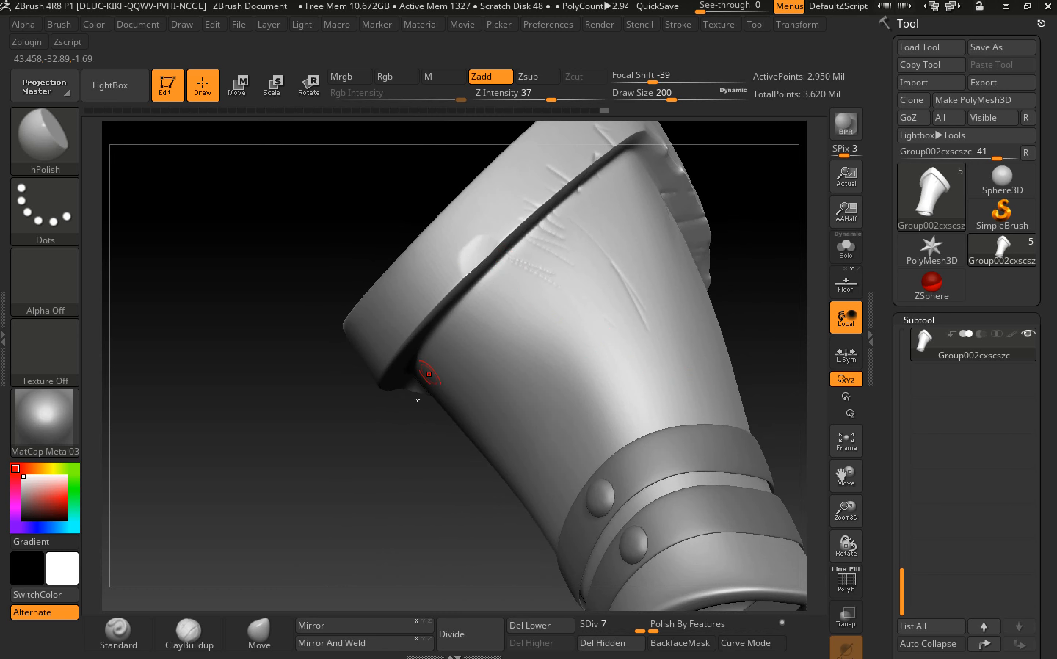
{"action": "left_click_drag", "start_coordinate": [418, 399], "coordinate": [444, 297]}
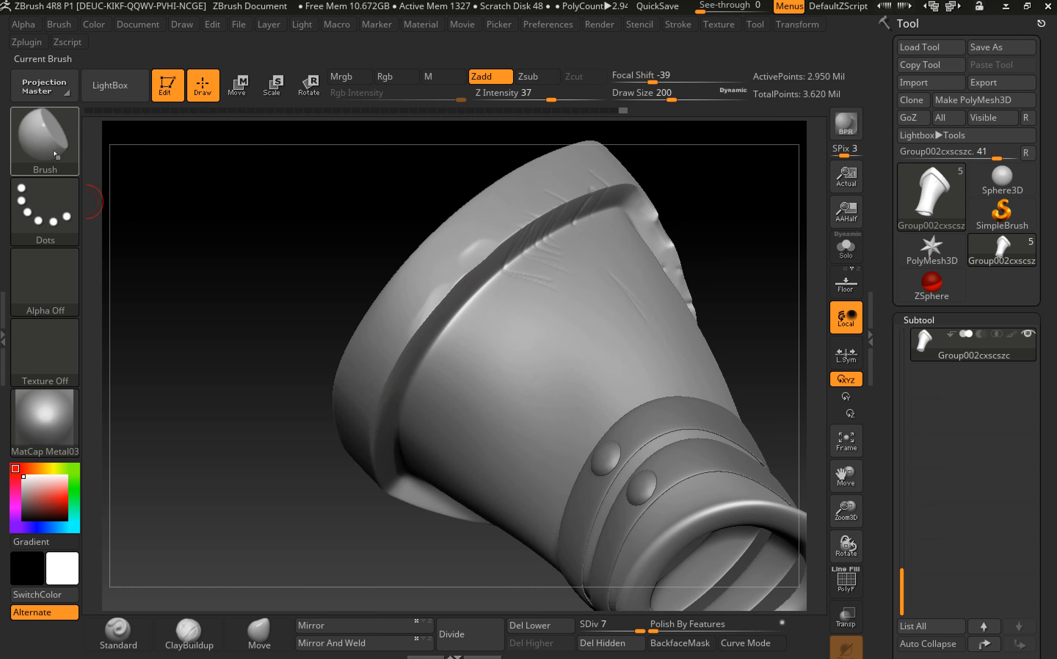
- Carve more scratches with the DamStandard brush over the polished side of the rim, running down onto the sleeve
{"action": "left_click", "coordinate": [44, 138]}
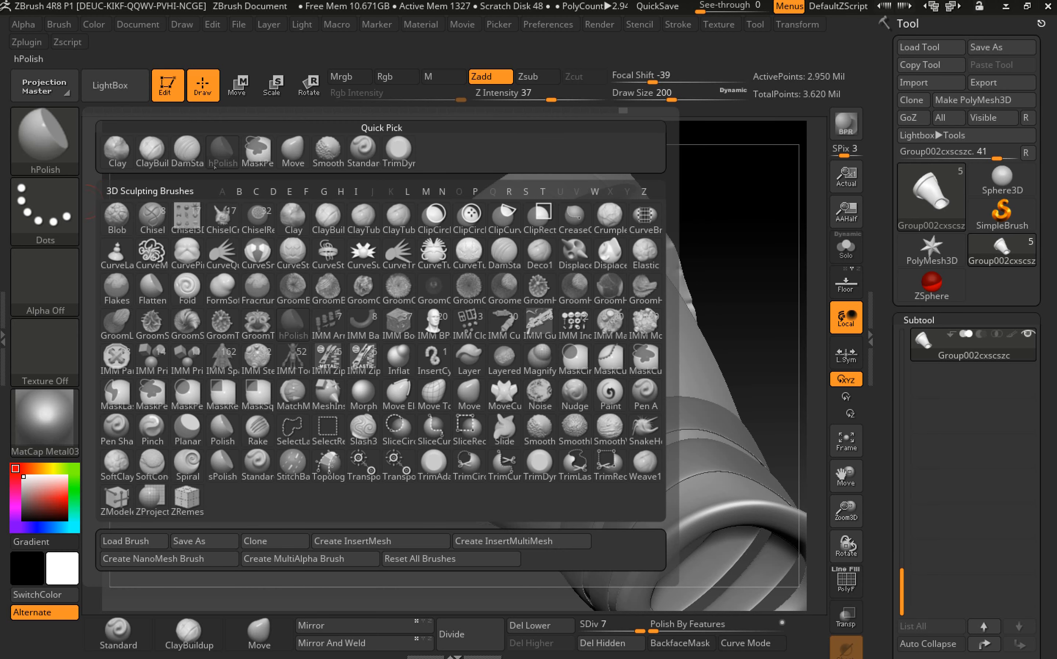
{"action": "left_click", "coordinate": [187, 154]}
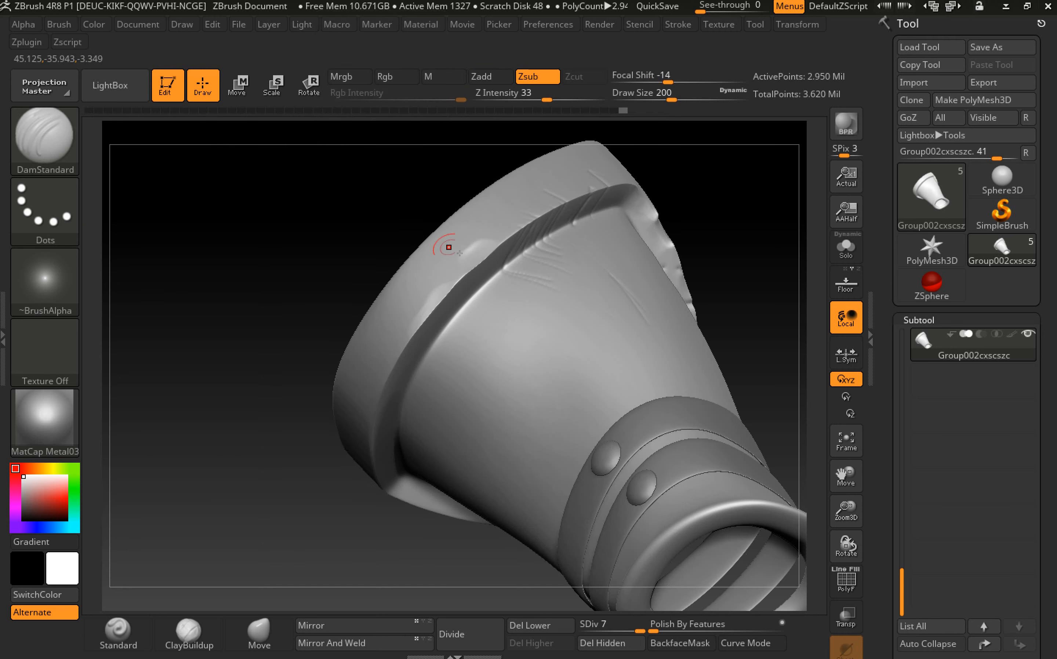
{"action": "left_click_drag", "start_coordinate": [469, 225], "coordinate": [424, 305]}
{"action": "mouse_move", "coordinate": [459, 262]}
{"action": "left_mouse_down"}
{"action": "mouse_move", "coordinate": [416, 336]}
{"action": "mouse_move", "coordinate": [459, 380]}
{"action": "left_mouse_up"}
{"action": "left_click_drag", "start_coordinate": [482, 298], "coordinate": [483, 332]}
{"action": "left_click_drag", "start_coordinate": [489, 332], "coordinate": [491, 349]}
{"action": "left_click_drag", "start_coordinate": [732, 257], "coordinate": [627, 288]}
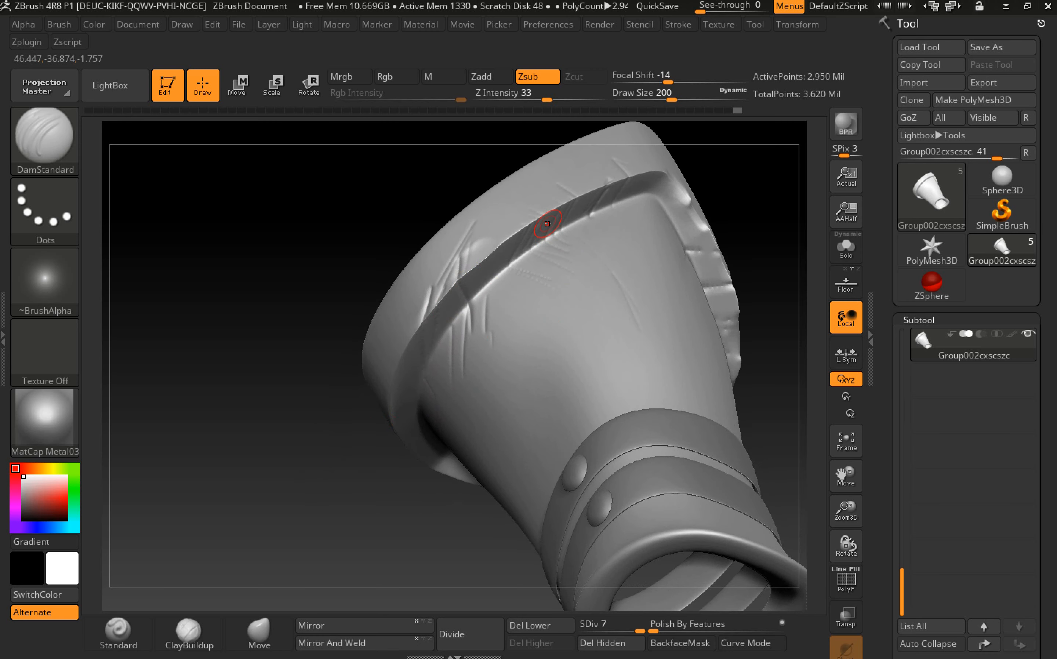
{"action": "mouse_move", "coordinate": [540, 212]}
{"action": "left_mouse_down"}
{"action": "mouse_move", "coordinate": [565, 281]}
{"action": "mouse_move", "coordinate": [537, 287]}
{"action": "left_mouse_up"}
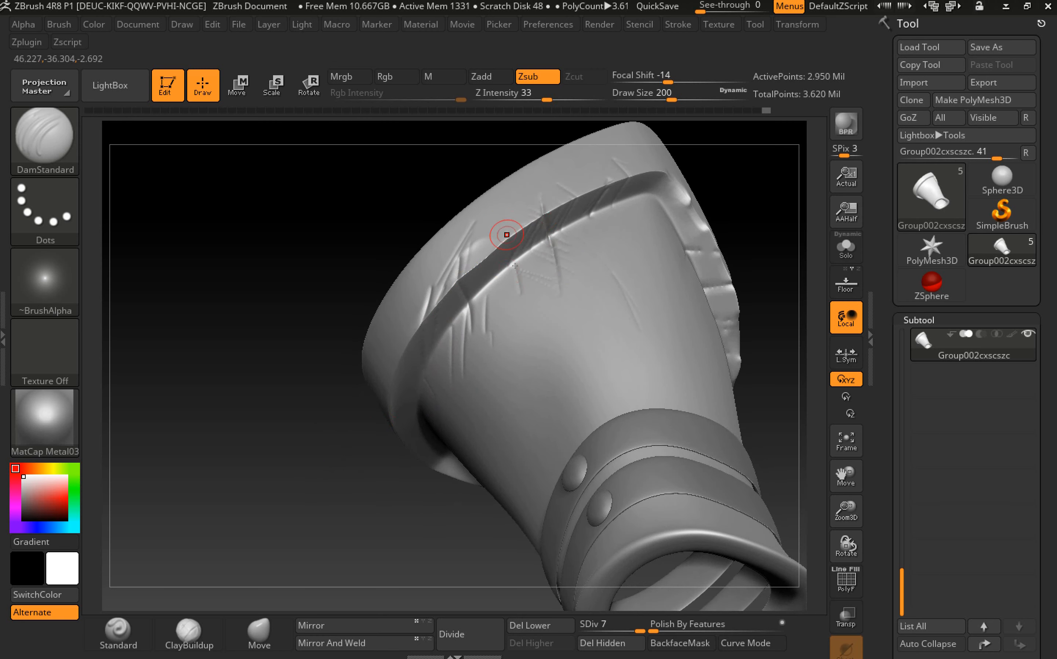
- Carve scratches on the sleeve above the straps, in the gap between them and on the flared lower end
{"action": "left_click_drag", "start_coordinate": [789, 208], "coordinate": [803, 420]}
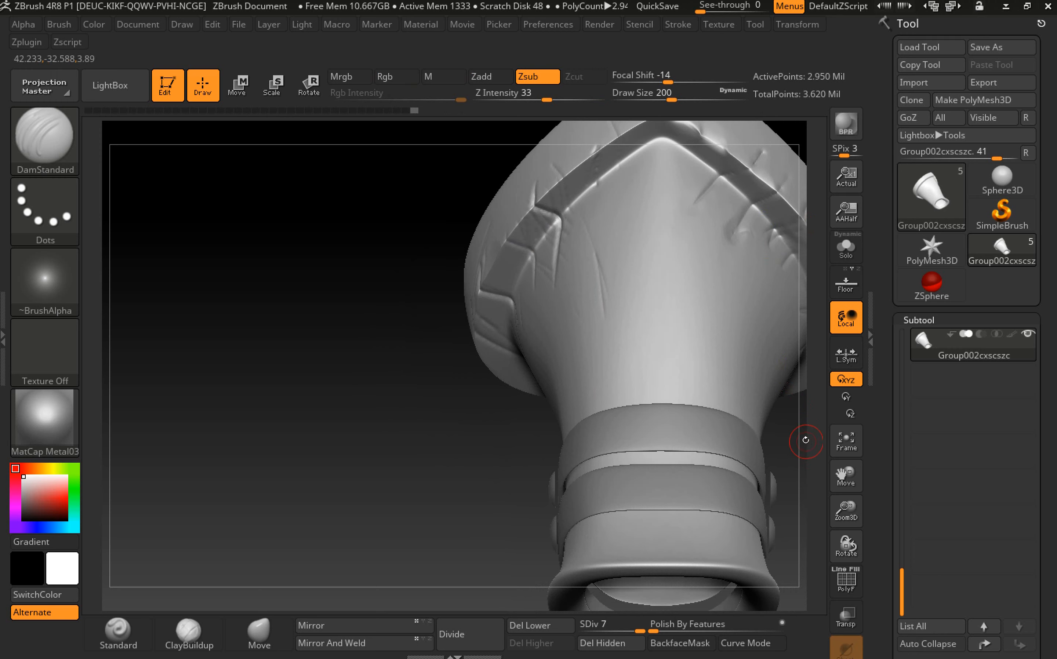
{"action": "mouse_move", "coordinate": [795, 466]}
{"action": "left_mouse_down"}
{"action": "mouse_move", "coordinate": [566, 433]}
{"action": "mouse_move", "coordinate": [524, 478]}
{"action": "left_mouse_up"}
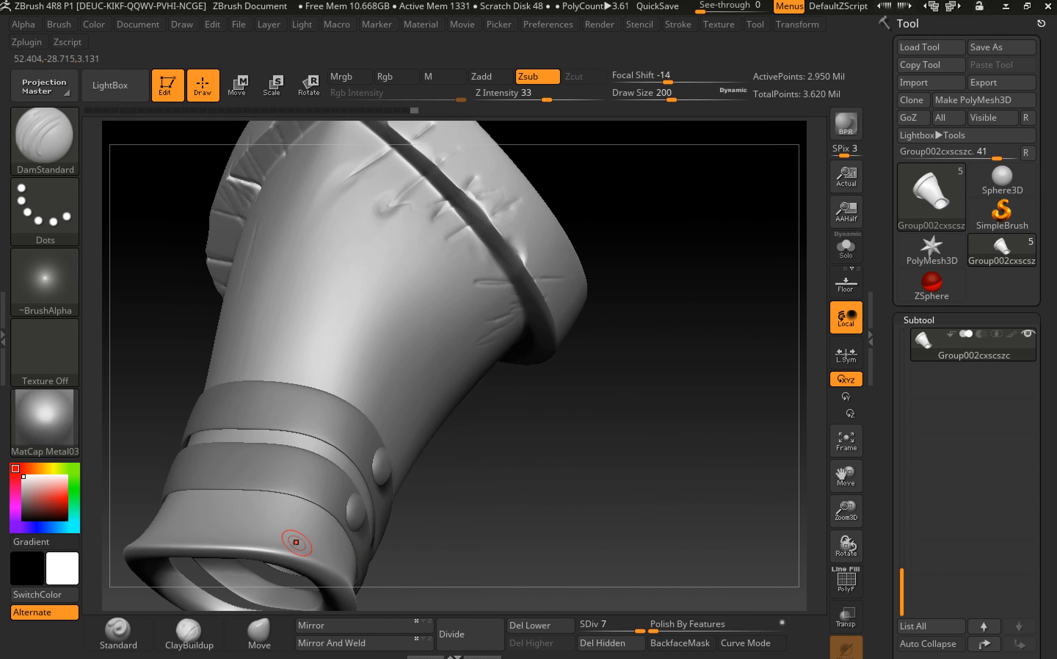
{"action": "left_click_drag", "start_coordinate": [275, 546], "coordinate": [291, 515]}
{"action": "mouse_move", "coordinate": [305, 471]}
{"action": "left_mouse_down"}
{"action": "mouse_move", "coordinate": [391, 366]}
{"action": "mouse_move", "coordinate": [349, 508]}
{"action": "left_mouse_up"}
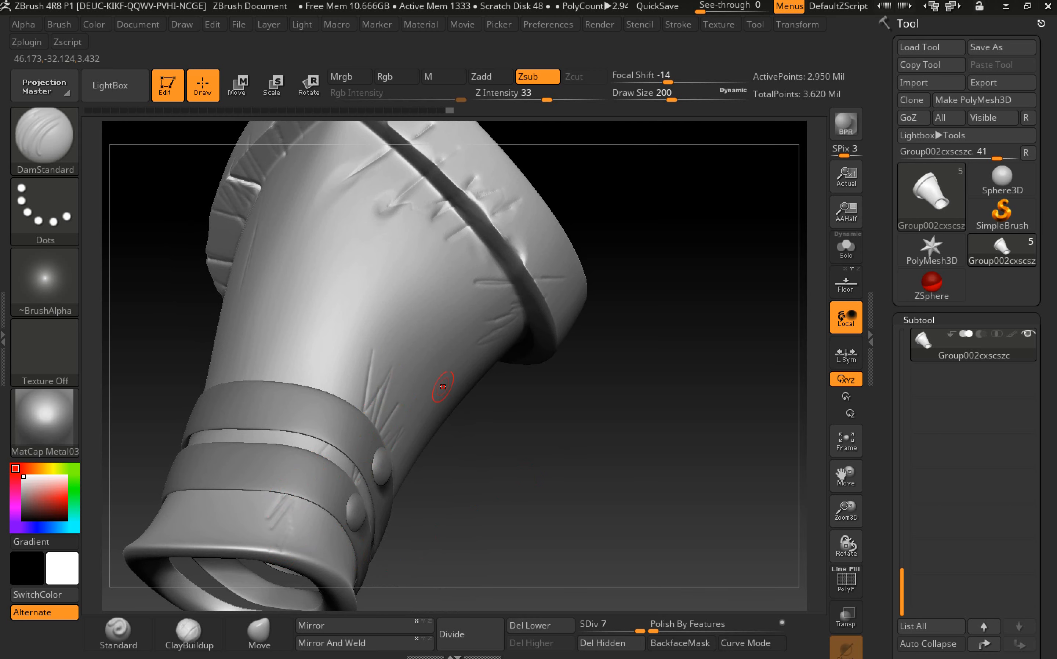
{"action": "left_click_drag", "start_coordinate": [573, 394], "coordinate": [419, 352]}
{"action": "left_click_drag", "start_coordinate": [315, 506], "coordinate": [394, 362]}
{"action": "left_click_drag", "start_coordinate": [366, 433], "coordinate": [422, 357]}
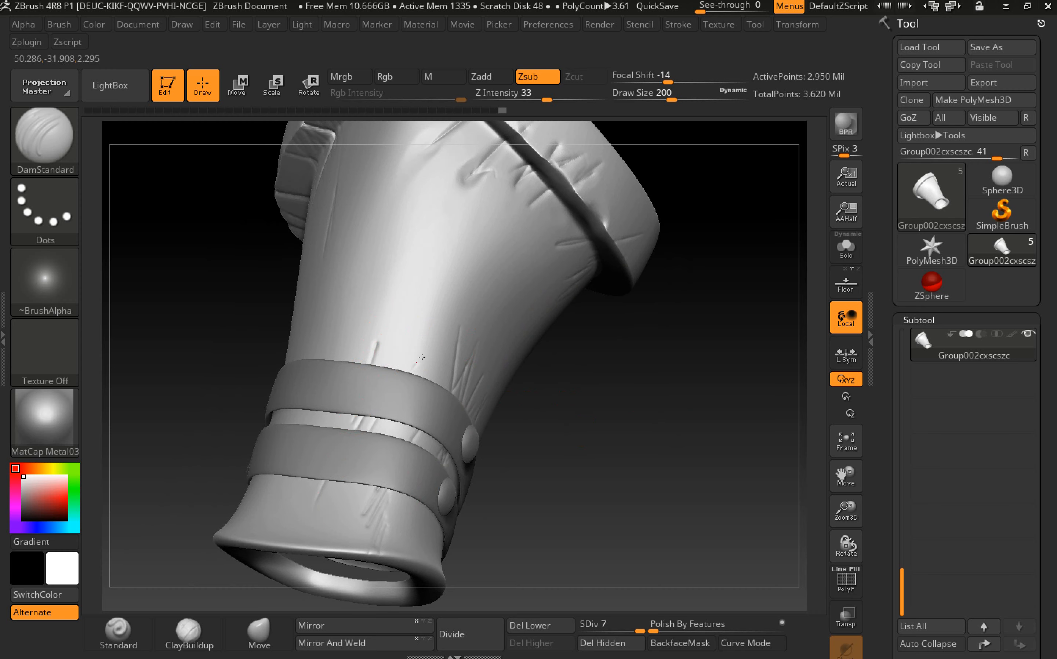
{"action": "mouse_move", "coordinate": [635, 390]}
{"action": "left_mouse_down"}
{"action": "mouse_move", "coordinate": [629, 412]}
{"action": "mouse_move", "coordinate": [500, 210]}
{"action": "left_mouse_up"}
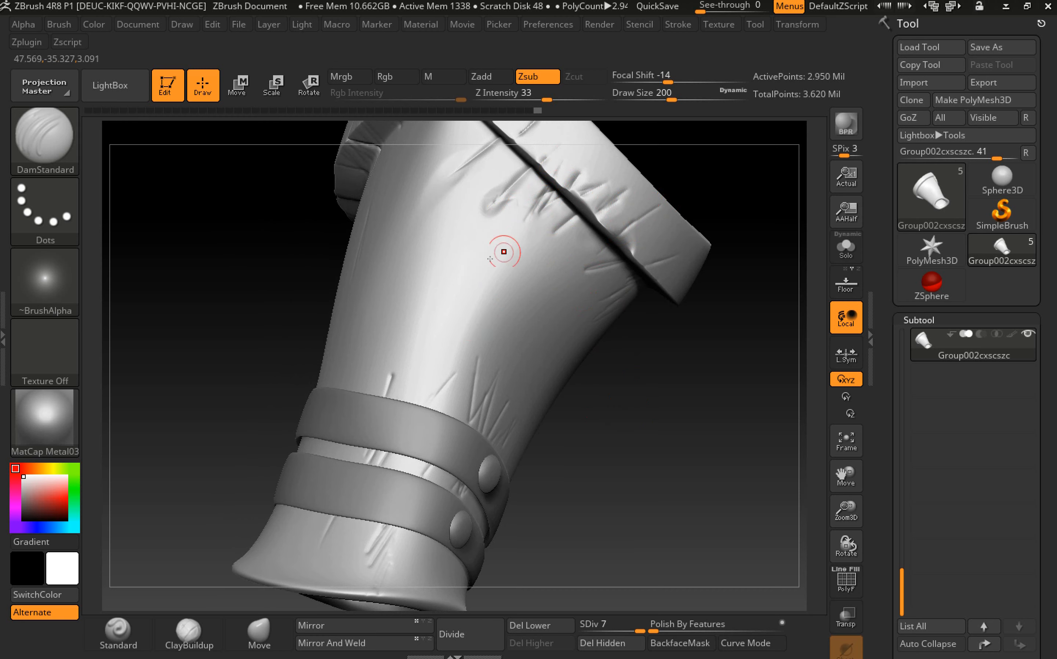
- Add short scratches across the rim's lower edge on the opposite side of the sleeve
{"action": "left_click_drag", "start_coordinate": [300, 301], "coordinate": [415, 297]}
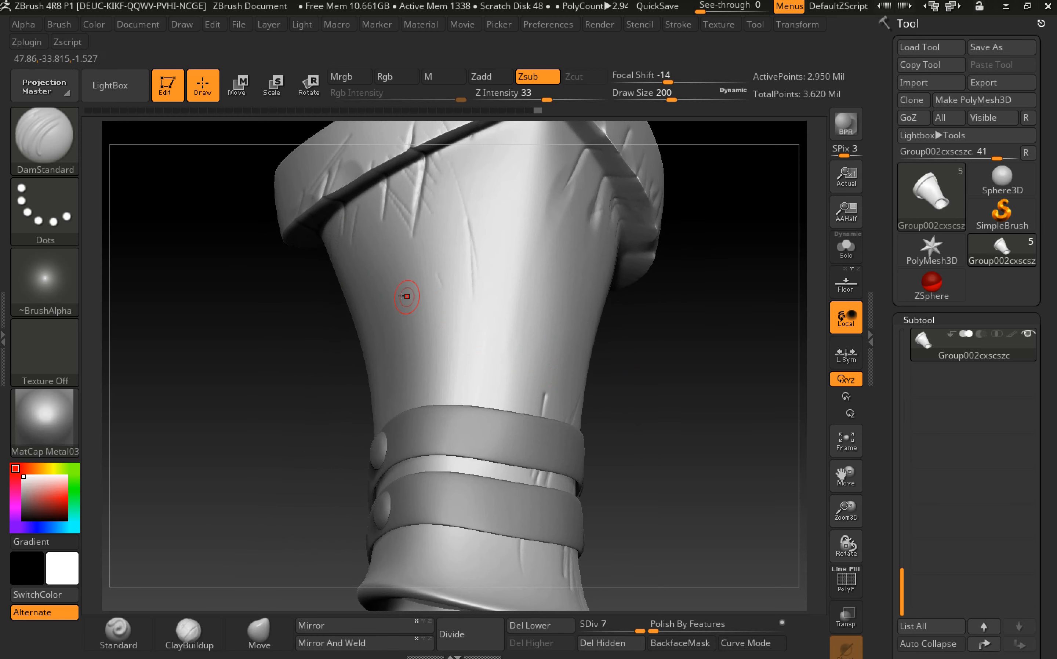
{"action": "left_click_drag", "start_coordinate": [314, 161], "coordinate": [338, 238]}
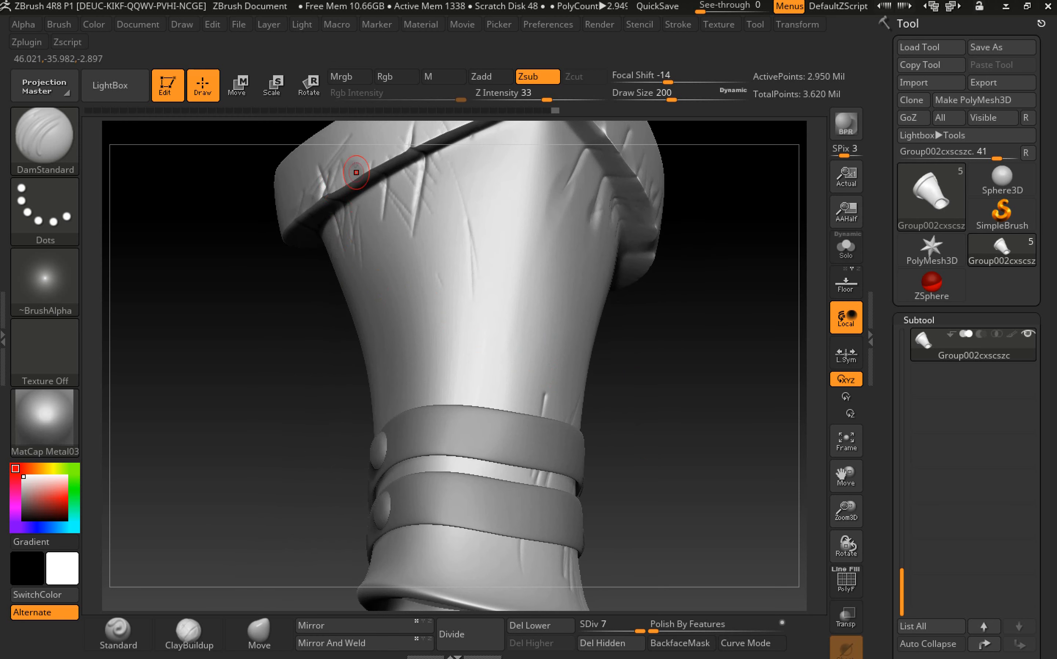
{"action": "left_click_drag", "start_coordinate": [369, 178], "coordinate": [372, 229]}
- Carve scratches and nicks into the rim's outer band and along the upper edge around the opening
{"action": "left_click_drag", "start_coordinate": [750, 342], "coordinate": [749, 400]}
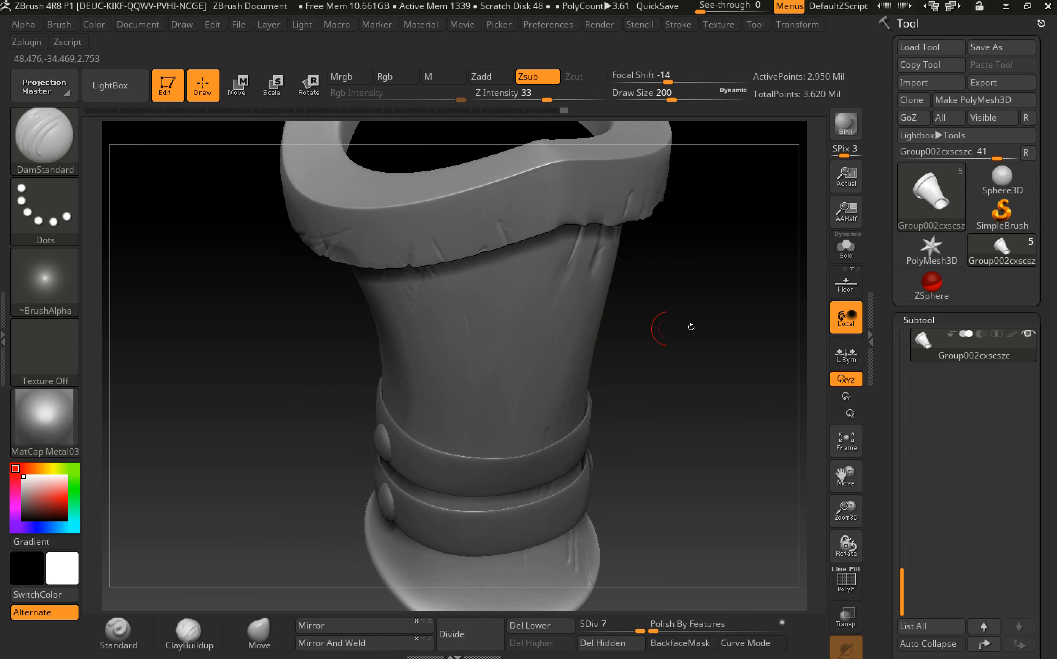
{"action": "left_click_drag", "start_coordinate": [691, 327], "coordinate": [575, 227]}
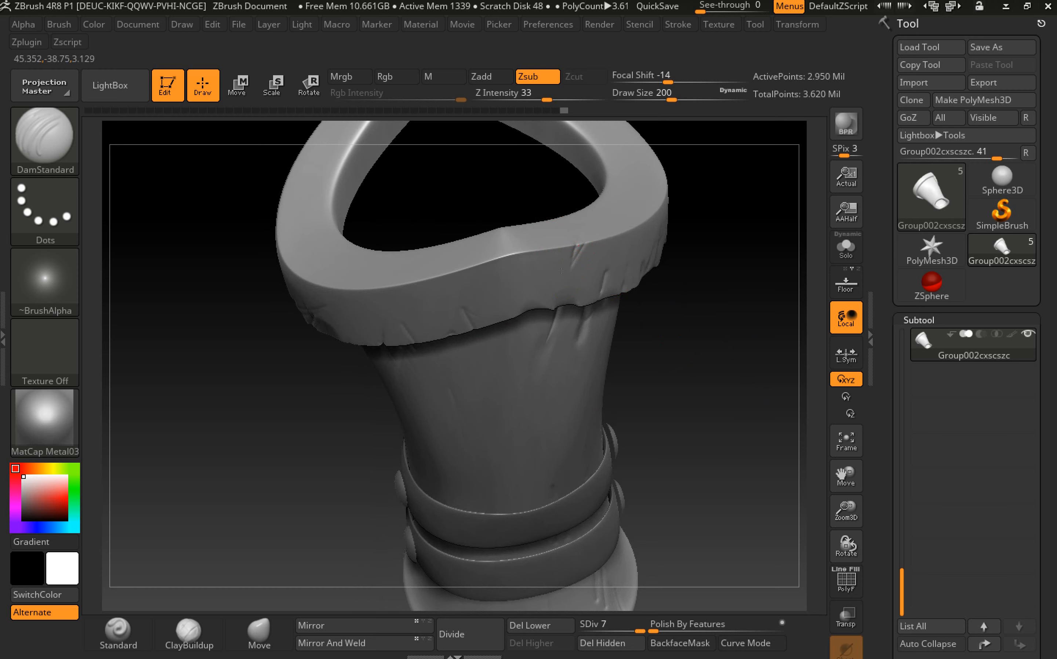
{"action": "left_click_drag", "start_coordinate": [694, 192], "coordinate": [696, 244]}
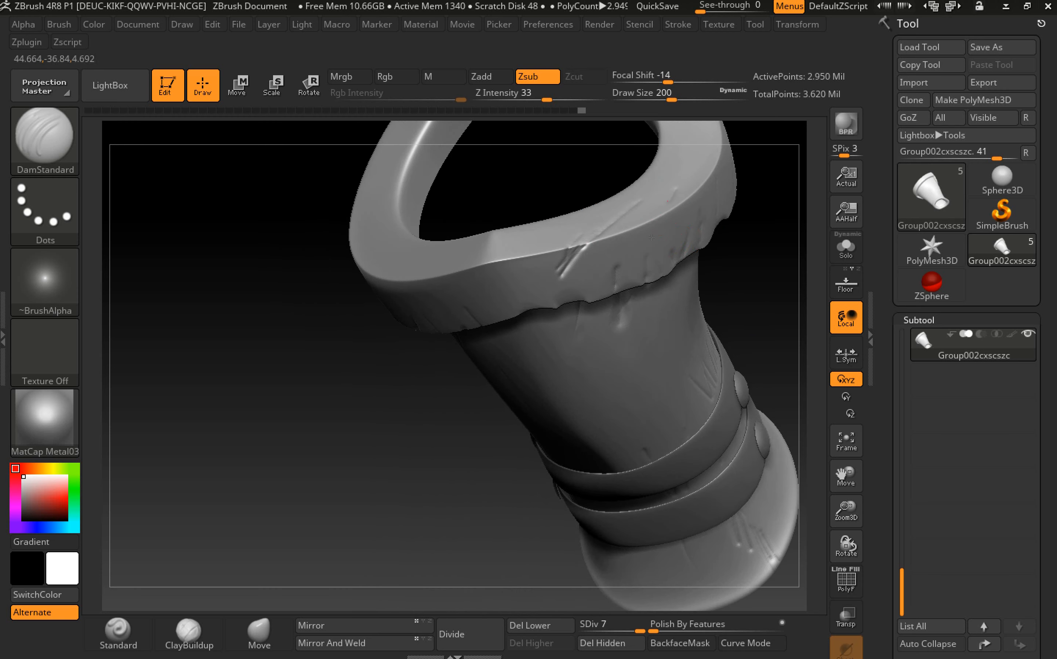
{"action": "left_click_drag", "start_coordinate": [429, 258], "coordinate": [446, 309]}
{"action": "mouse_move", "coordinate": [403, 419]}
{"action": "left_mouse_down"}
{"action": "mouse_move", "coordinate": [380, 430]}
{"action": "mouse_move", "coordinate": [244, 393]}
{"action": "left_mouse_up"}
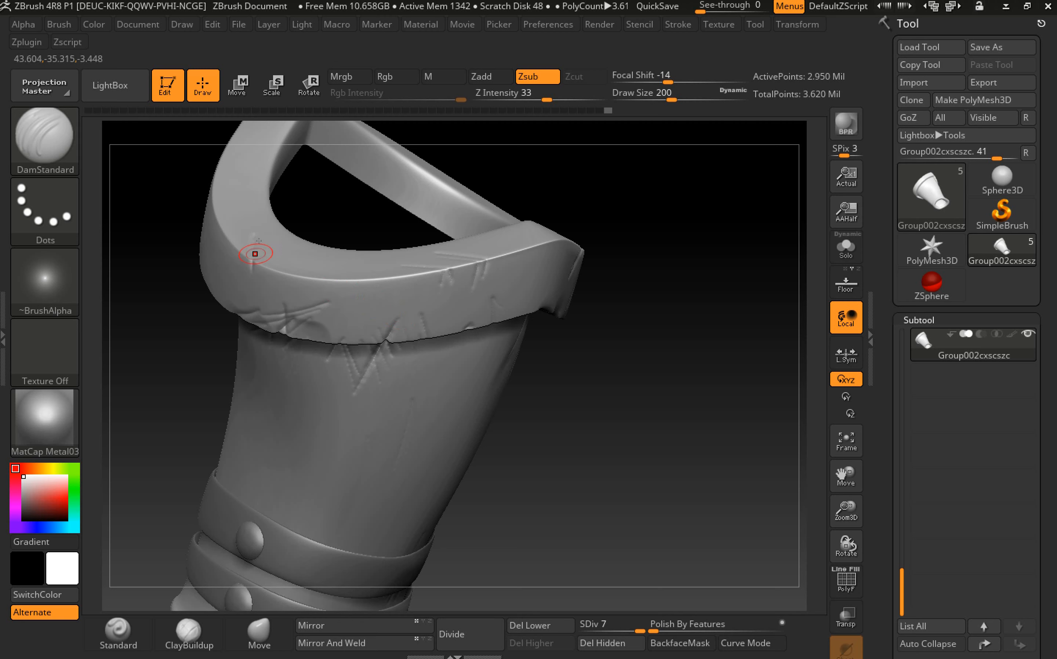
- Carve more DamStandard scratches into the rim's side and into the sleeve just above the upper strap
{"action": "left_click_drag", "start_coordinate": [281, 280], "coordinate": [277, 284]}
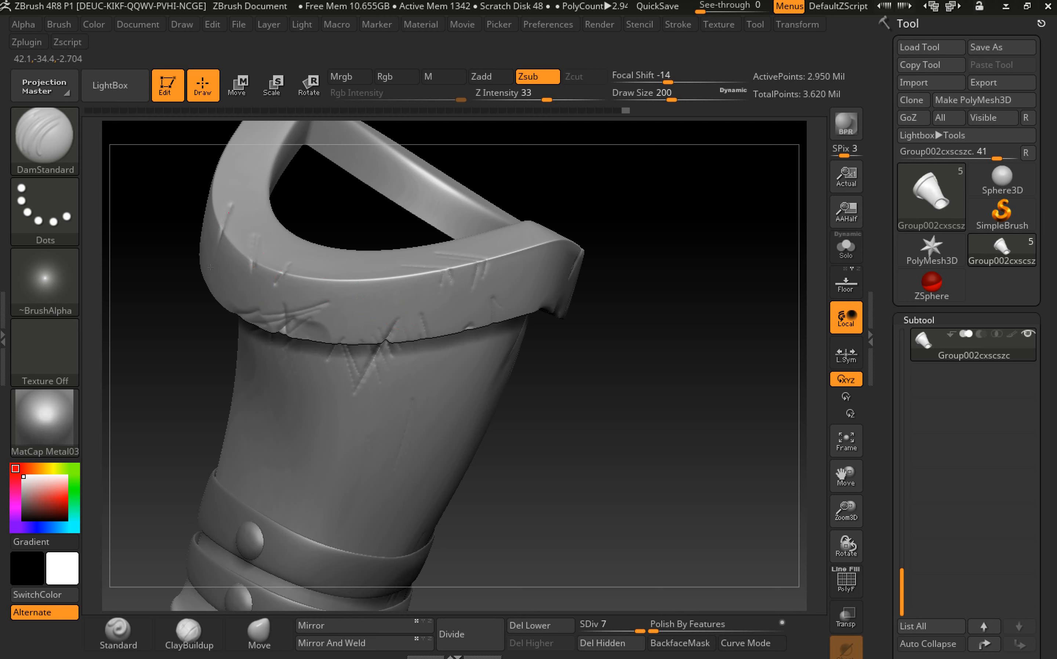
{"action": "left_click_drag", "start_coordinate": [614, 388], "coordinate": [518, 347]}
{"action": "left_click_drag", "start_coordinate": [516, 300], "coordinate": [515, 317]}
{"action": "left_click_drag", "start_coordinate": [740, 414], "coordinate": [619, 342]}
{"action": "left_click_drag", "start_coordinate": [408, 192], "coordinate": [421, 349]}
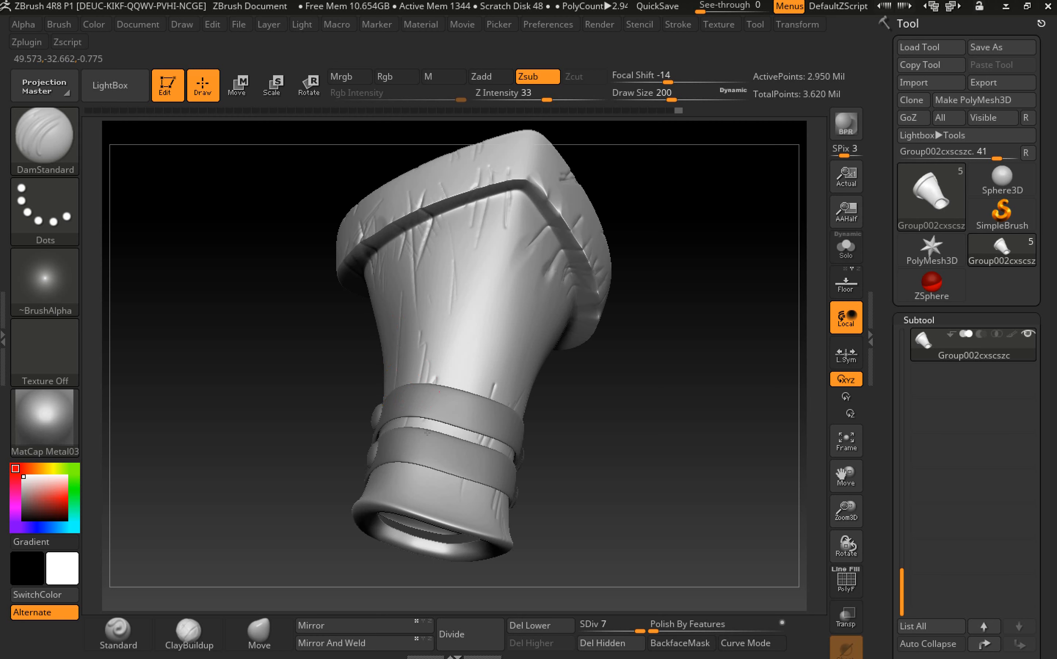
{"action": "left_click_drag", "start_coordinate": [481, 350], "coordinate": [475, 383]}
{"action": "left_click_drag", "start_coordinate": [423, 454], "coordinate": [460, 380]}
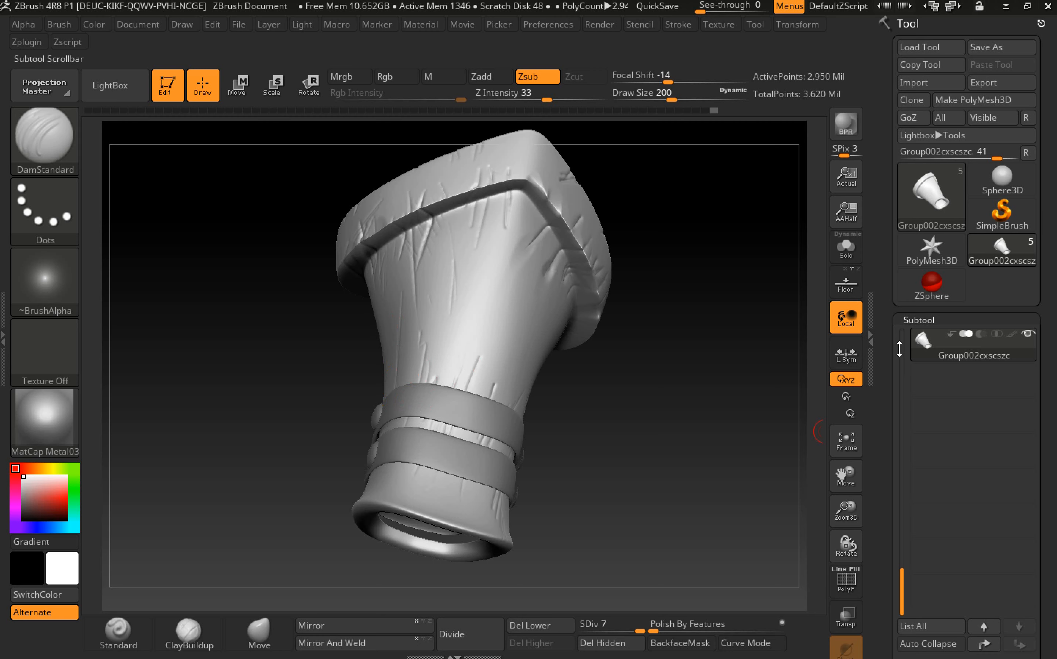
- Open the surface NoiseMaker for the cuff and enlarge the sleeve in its preview
{"action": "left_click_drag", "start_coordinate": [894, 383], "coordinate": [901, 222]}
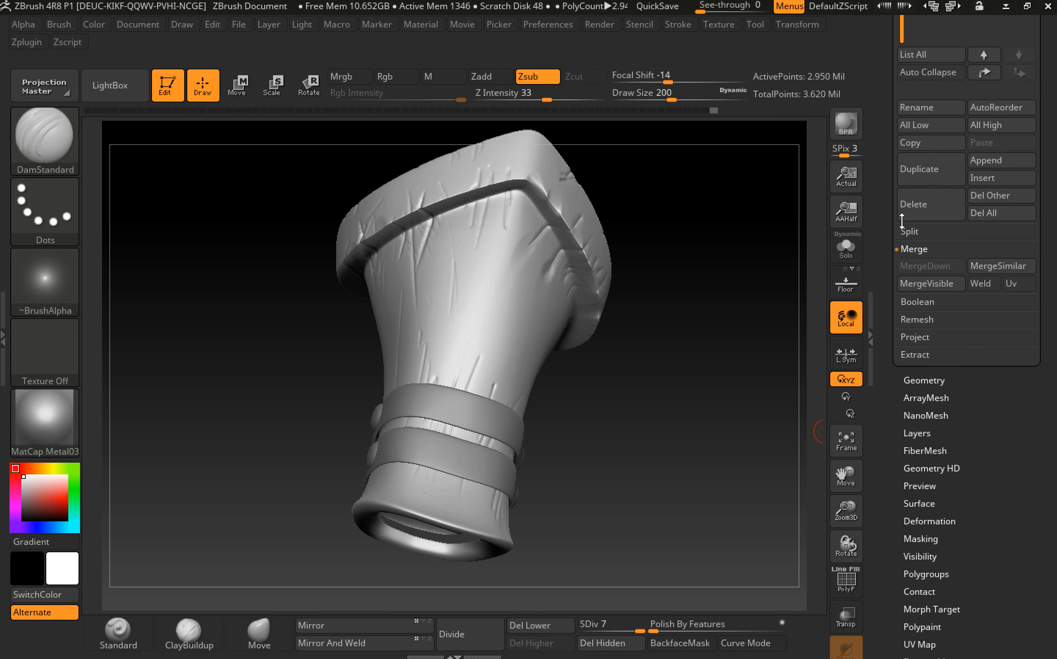
{"action": "left_click_drag", "start_coordinate": [991, 454], "coordinate": [995, 409]}
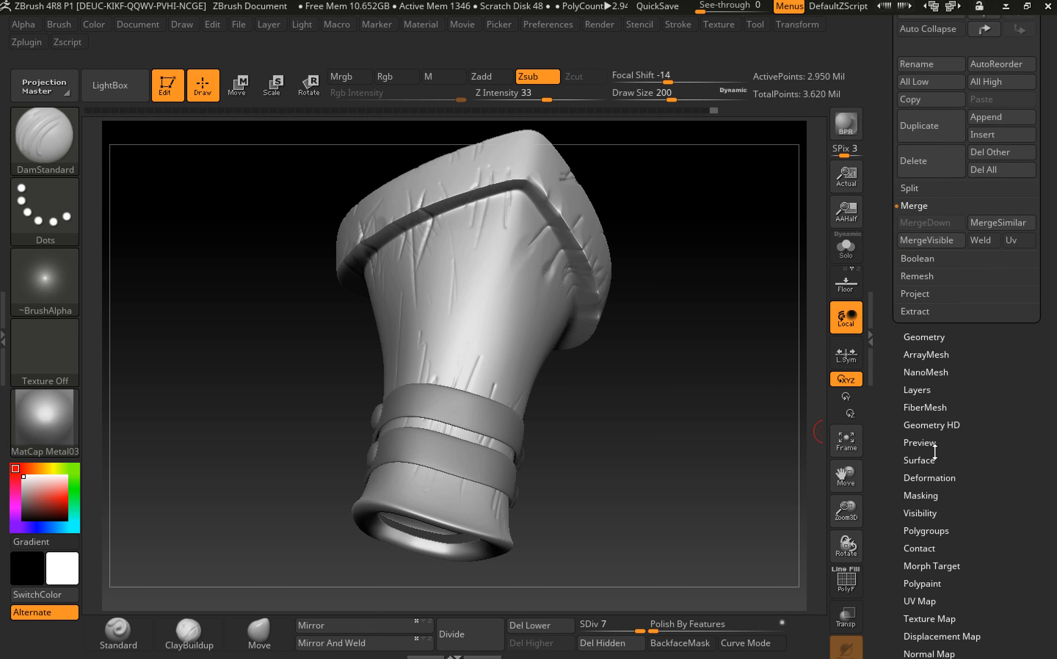
{"action": "left_click_drag", "start_coordinate": [892, 459], "coordinate": [890, 388]}
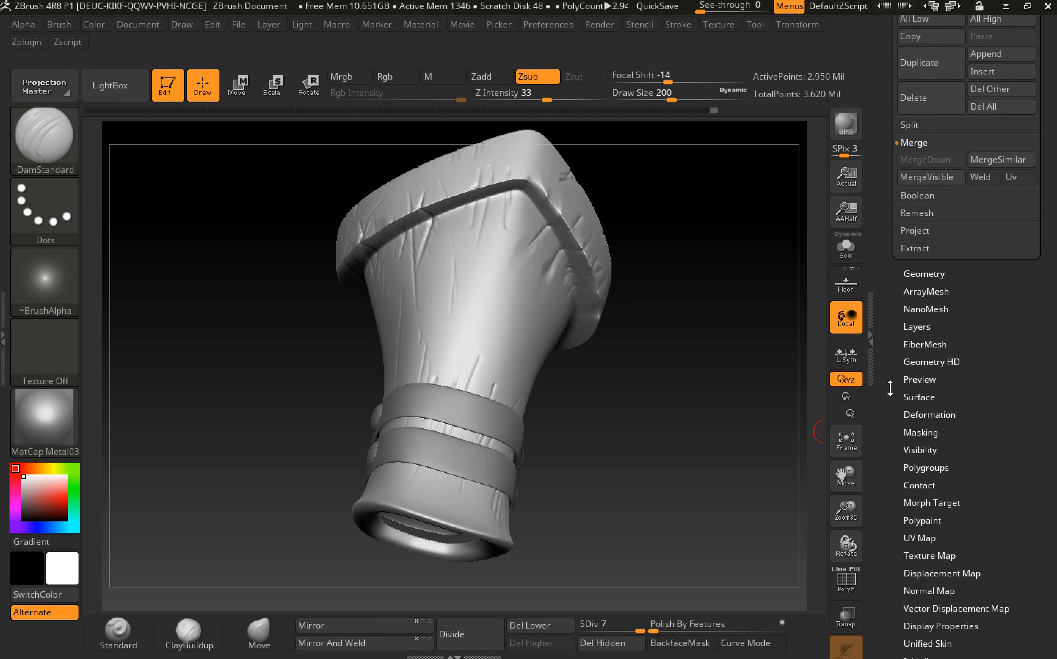
{"action": "left_click", "coordinate": [920, 397]}
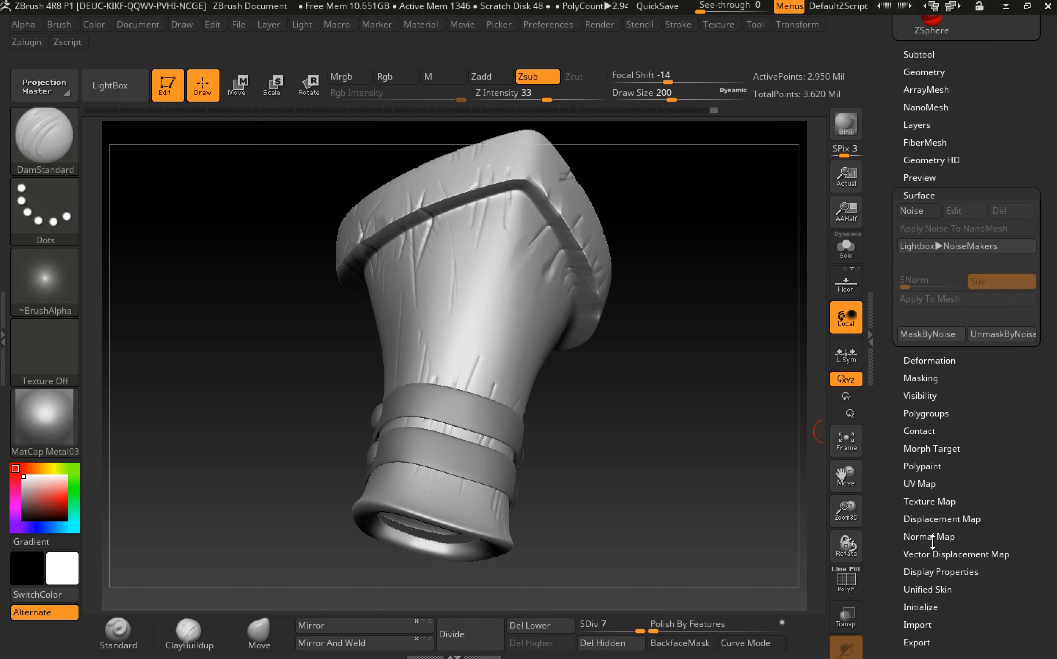
{"action": "left_click", "coordinate": [918, 218]}
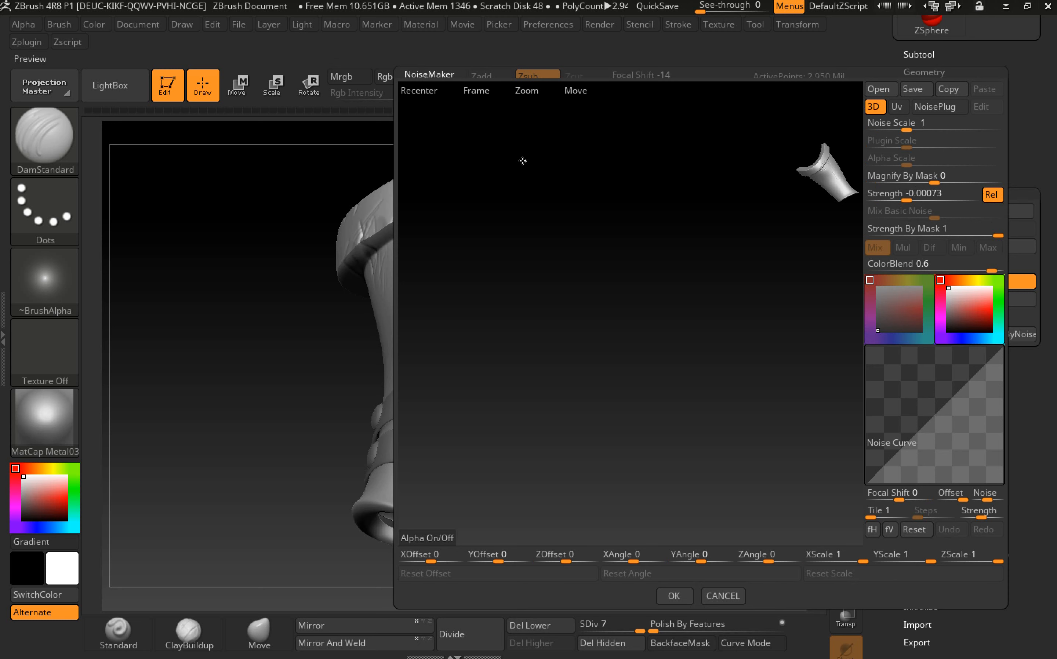
{"action": "left_click_drag", "start_coordinate": [750, 199], "coordinate": [668, 349]}
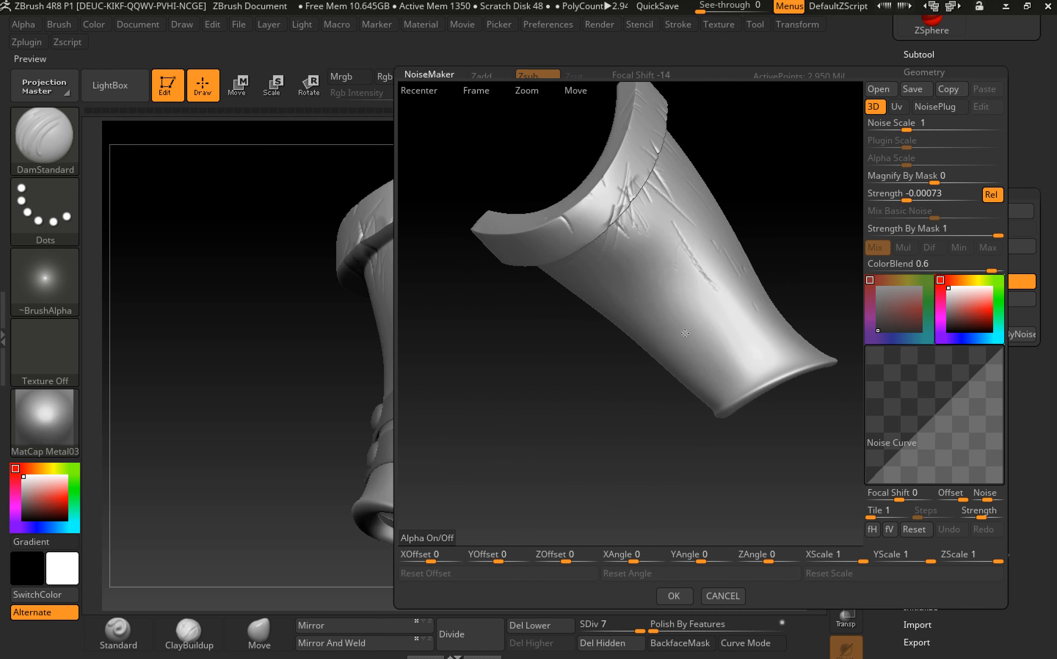
- Set the noise scale to 235.75178, magnify by mask to 0.01453 and strength to -0.0001, and accept the noise
{"action": "left_click_drag", "start_coordinate": [906, 130], "coordinate": [955, 137]}
{"action": "left_click_drag", "start_coordinate": [936, 180], "coordinate": [913, 201]}
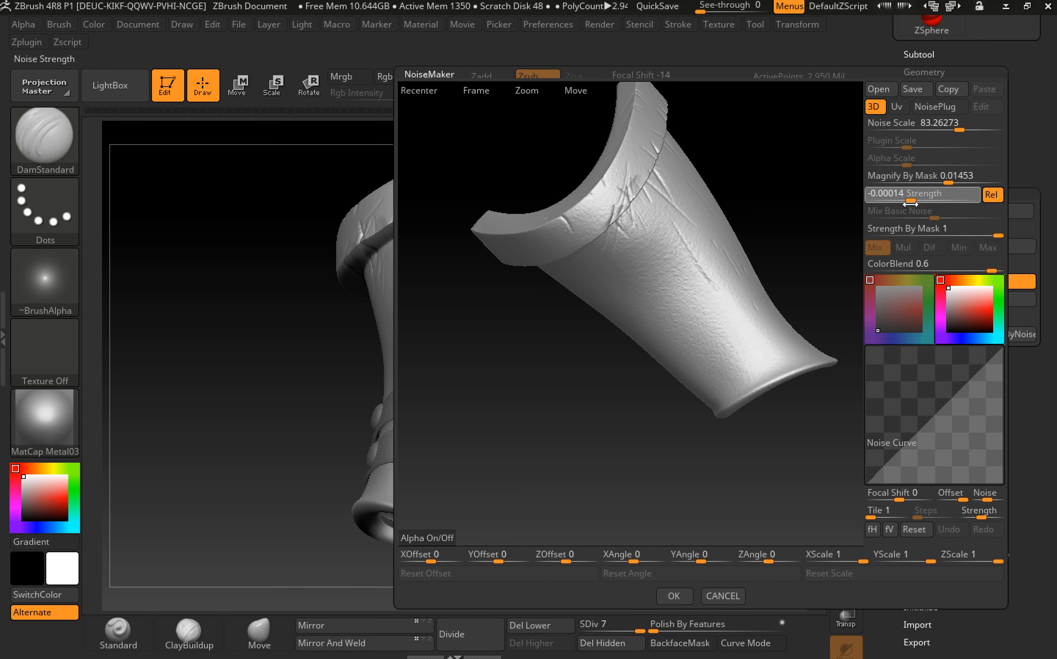
{"action": "left_click", "coordinate": [911, 204]}
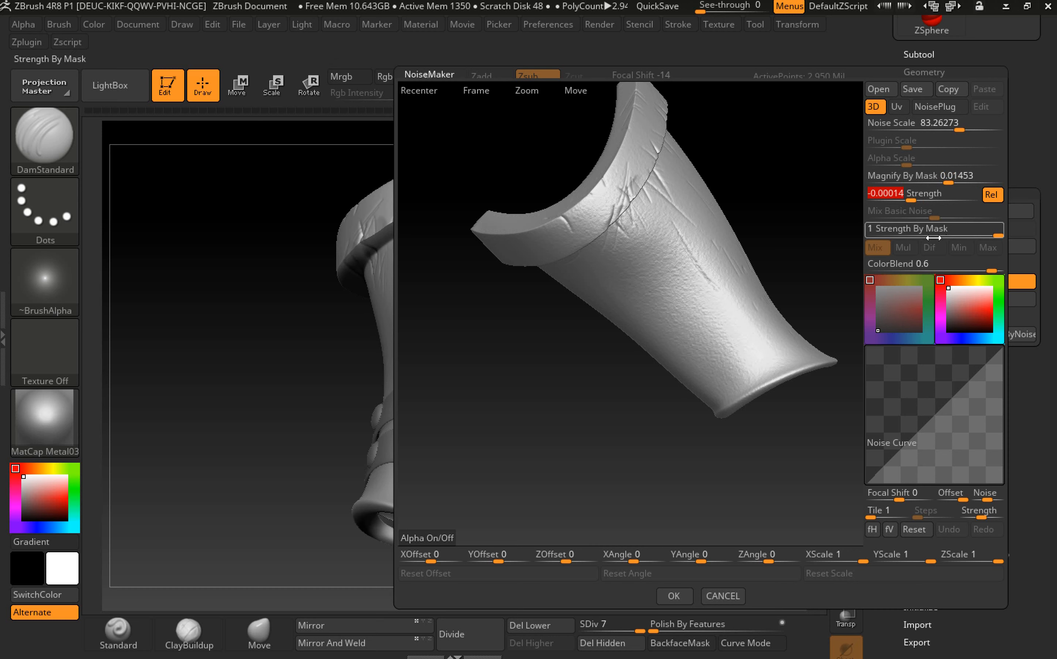
{"action": "left_click_drag", "start_coordinate": [960, 130], "coordinate": [981, 130]}
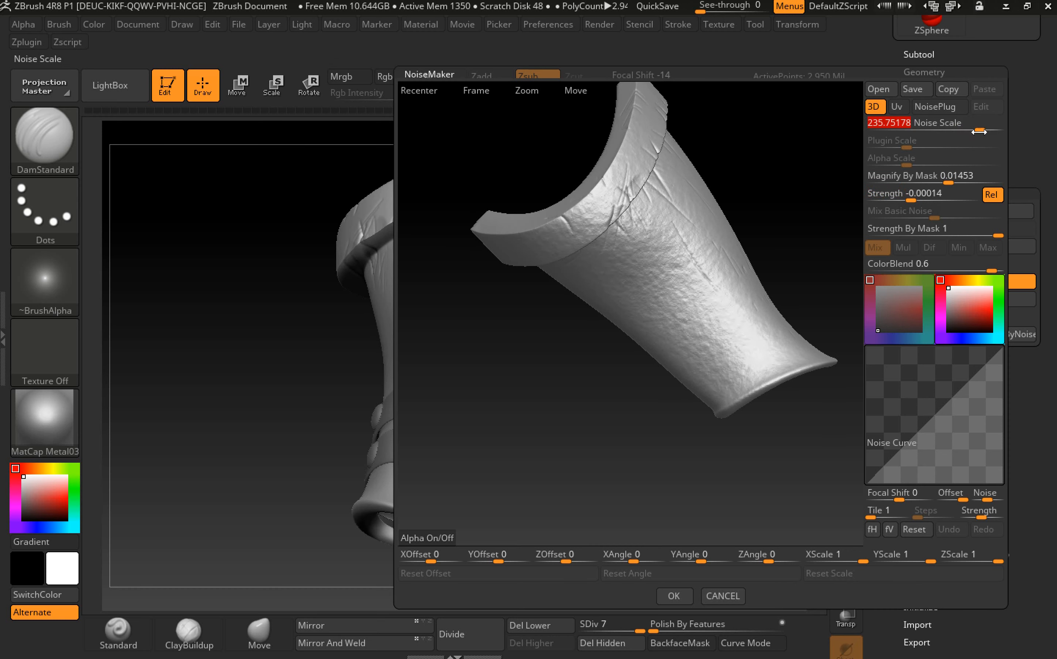
{"action": "left_click", "coordinate": [917, 200]}
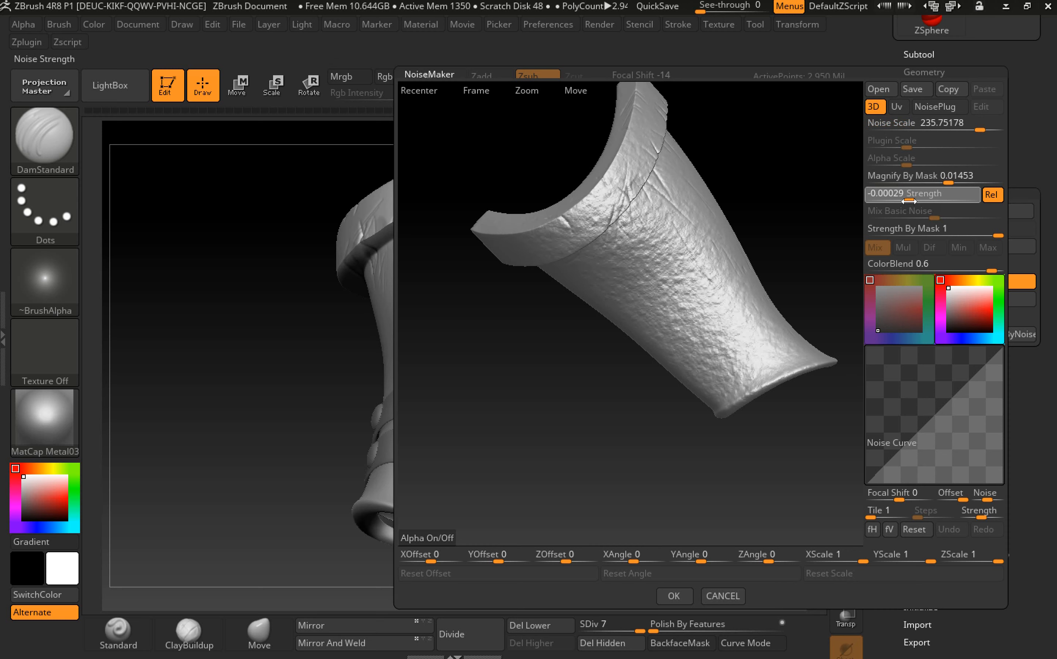
{"action": "left_click_drag", "start_coordinate": [781, 207], "coordinate": [772, 215]}
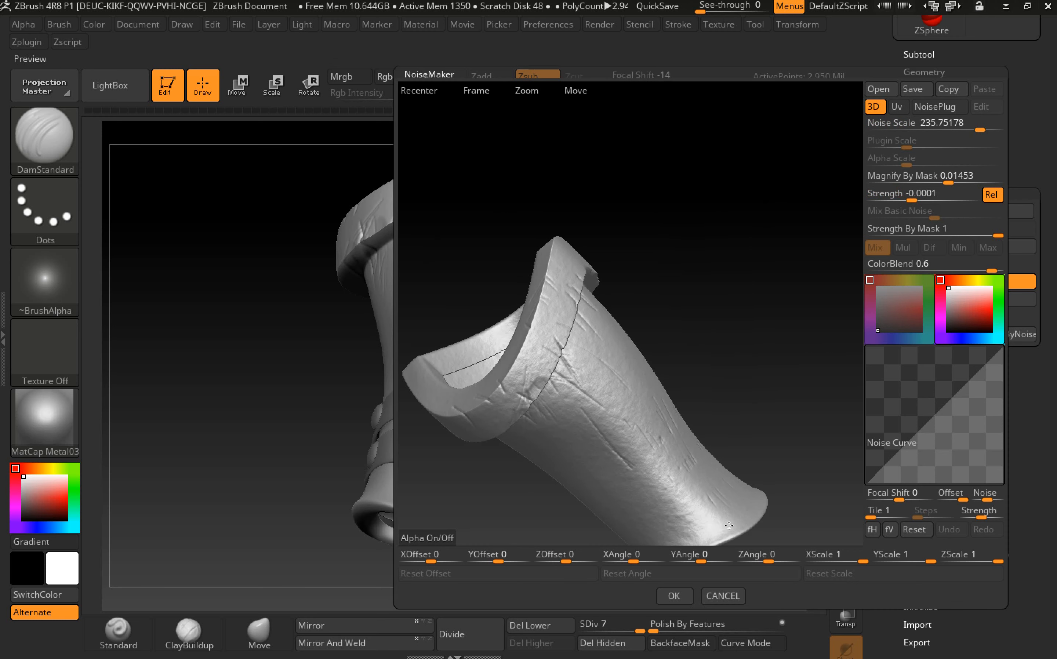
{"action": "left_click", "coordinate": [679, 601]}
- Compare the sleeve with and without the surface noise, and apply the noise to the mesh
{"action": "mouse_move", "coordinate": [609, 401]}
{"action": "left_mouse_down", "text": "alt"}
{"action": "mouse_move", "coordinate": [666, 432]}
{"action": "mouse_move", "coordinate": [690, 413]}
{"action": "mouse_move", "coordinate": [708, 425]}
{"action": "mouse_move", "coordinate": [695, 397]}
{"action": "left_mouse_up", "text": "alt"}
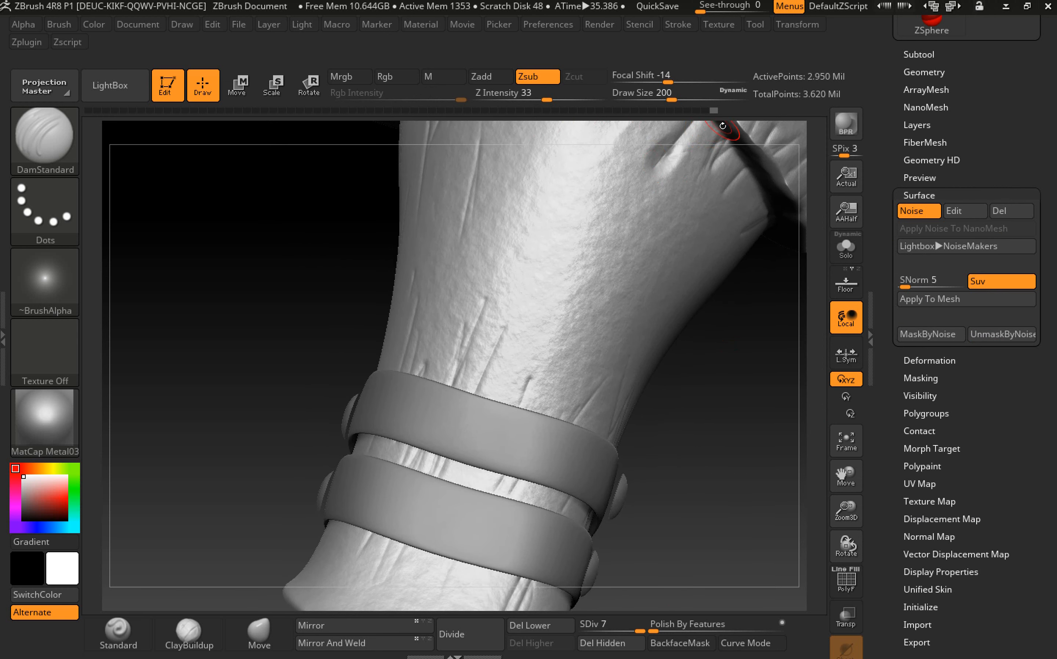
{"action": "key", "text": "ctrl+z"}
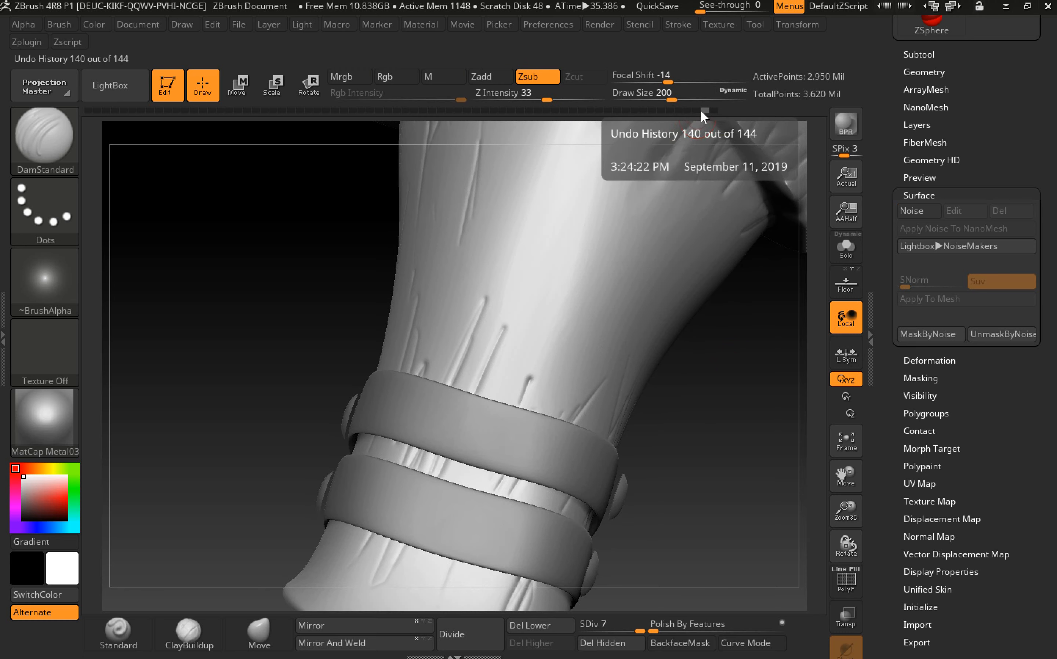
{"action": "key", "text": "ctrl+shift+z"}
{"action": "left_click_drag", "start_coordinate": [755, 325], "coordinate": [765, 353]}
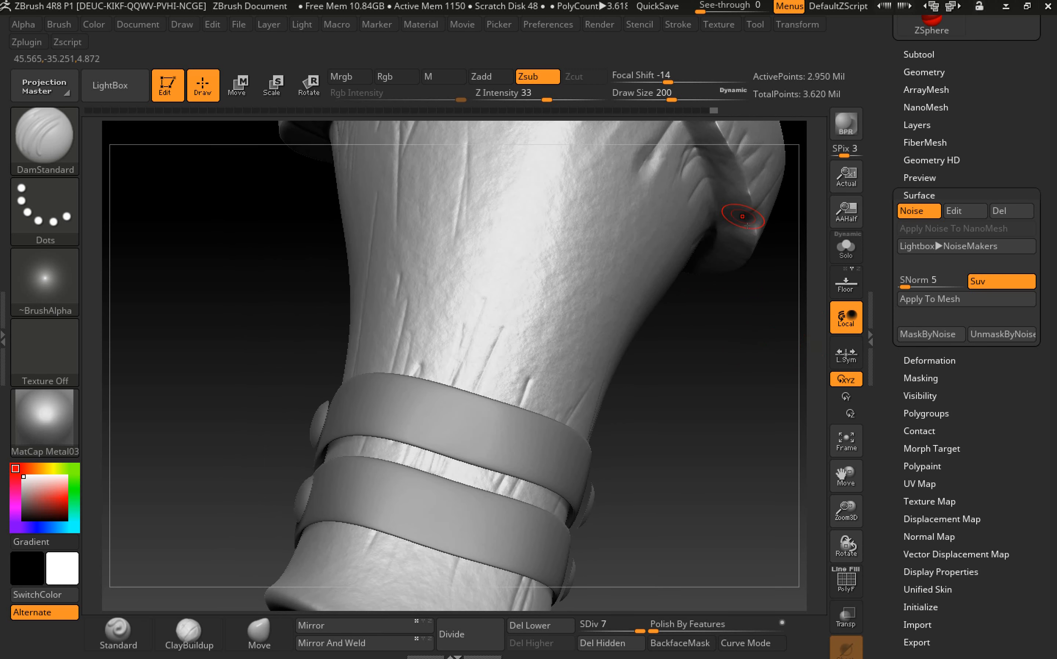
{"action": "left_click", "coordinate": [928, 299]}
- Carve scratches across the smooth stretch of the rim on the riveted side and around the flared lower end
{"action": "left_click_drag", "start_coordinate": [670, 430], "coordinate": [562, 381]}
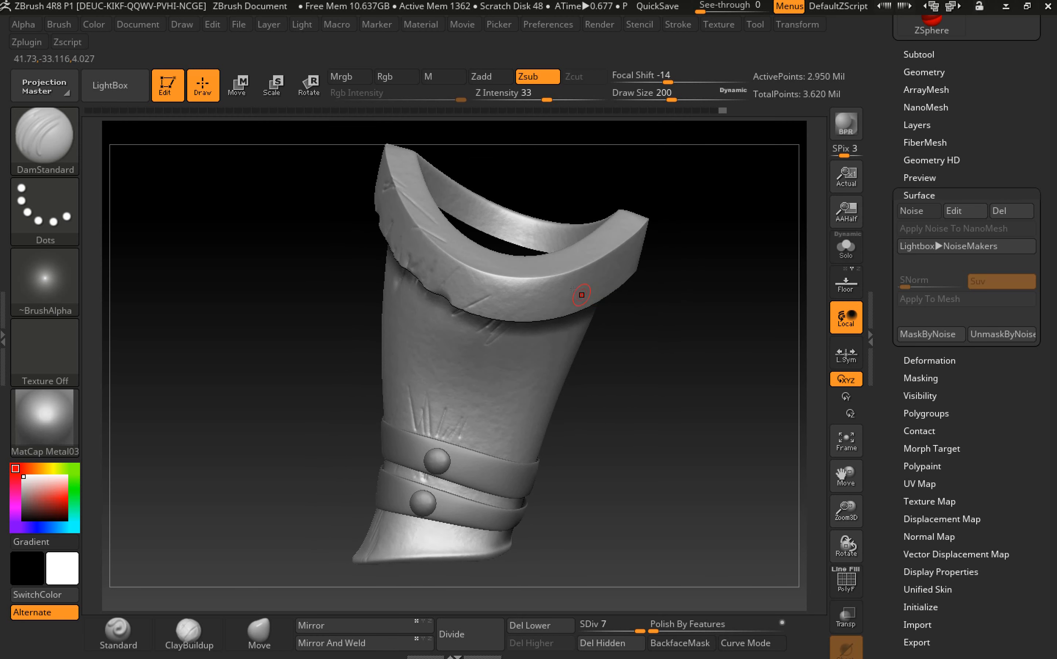
{"action": "left_click_drag", "start_coordinate": [499, 270], "coordinate": [517, 322]}
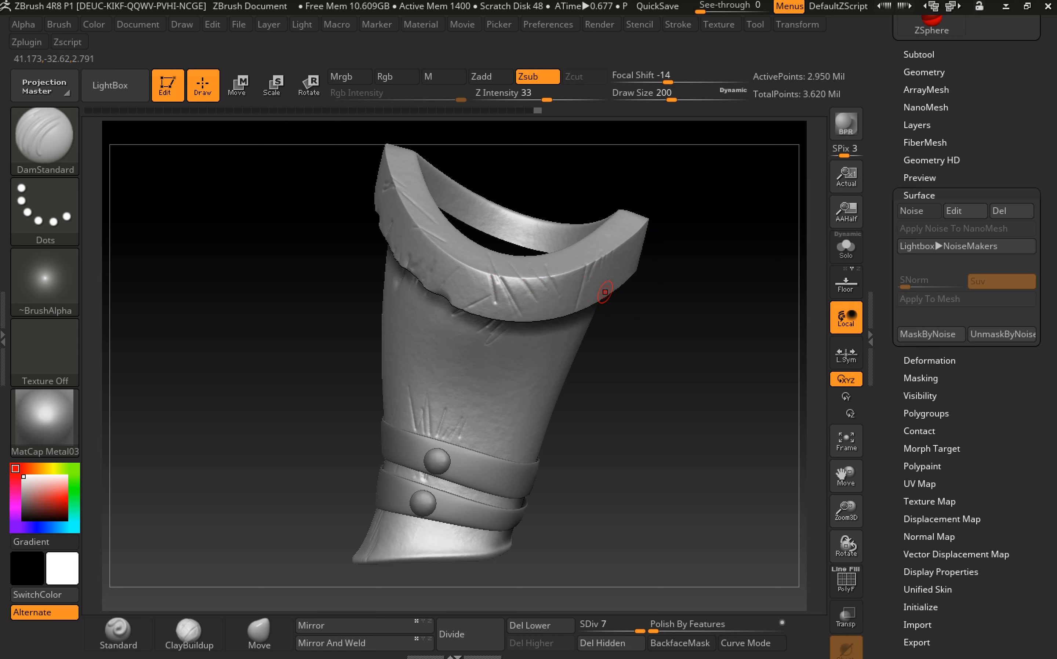
{"action": "left_click_drag", "start_coordinate": [484, 379], "coordinate": [463, 527]}
{"action": "left_click_drag", "start_coordinate": [637, 455], "coordinate": [420, 529]}
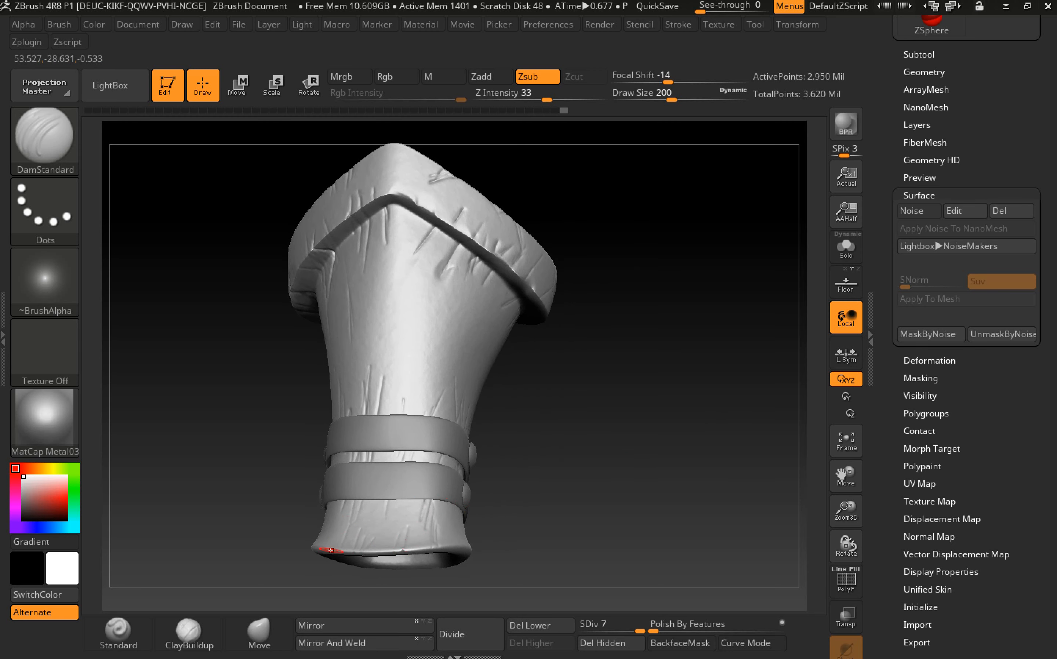
- Carve scratches into the sleeve below the rim's pointed corner and along the rim's lower edge beside it
{"action": "left_click_drag", "start_coordinate": [405, 222], "coordinate": [415, 253]}
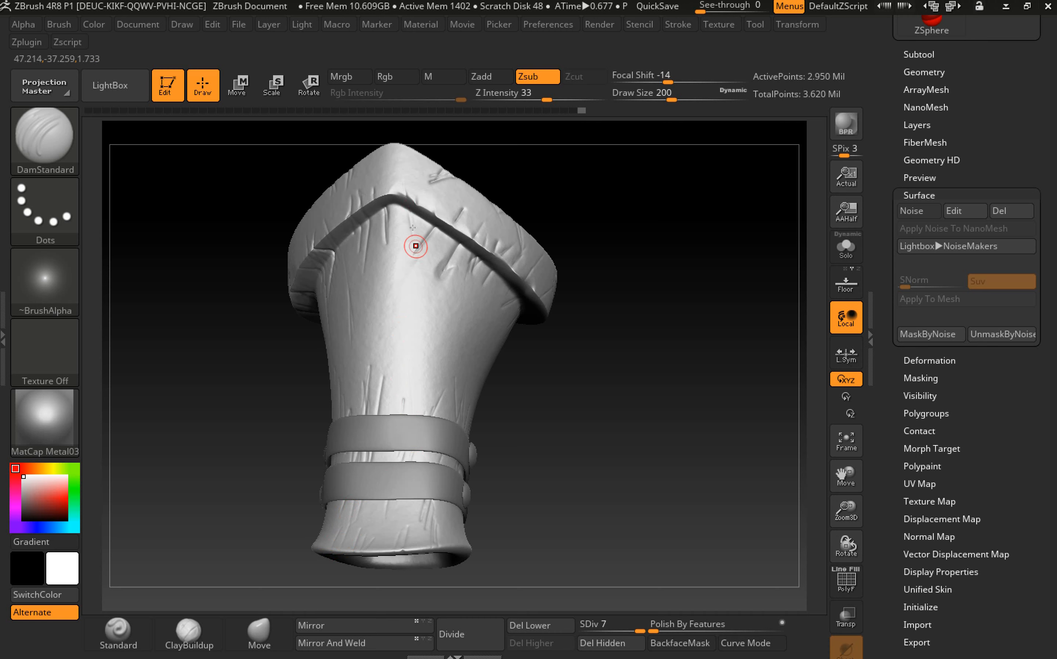
{"action": "left_click_drag", "start_coordinate": [455, 318], "coordinate": [461, 256]}
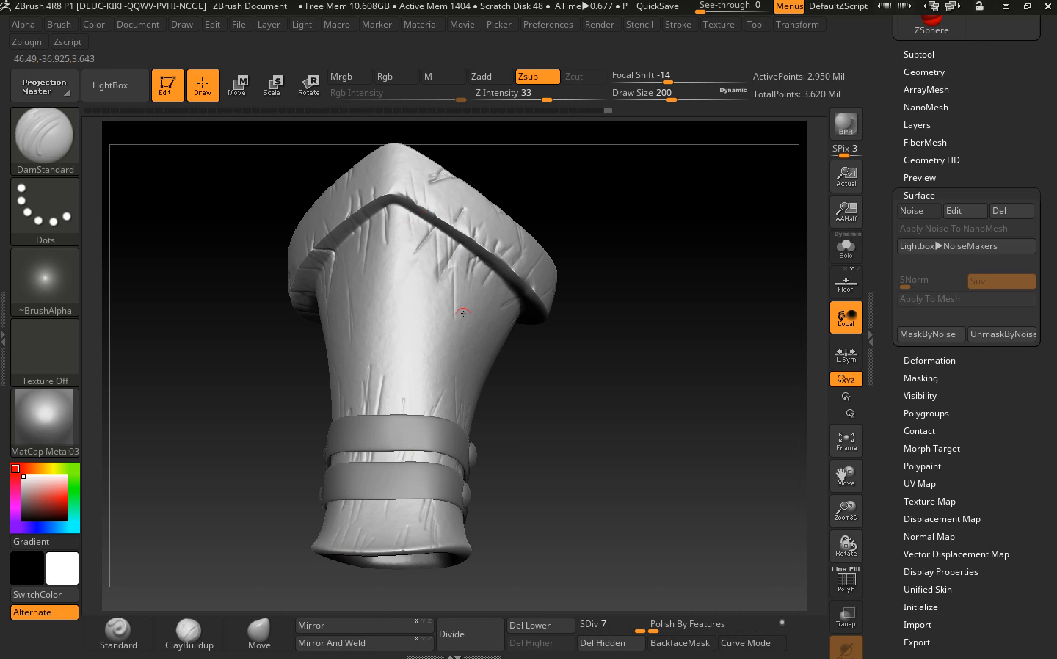
{"action": "left_click_drag", "start_coordinate": [440, 358], "coordinate": [463, 324]}
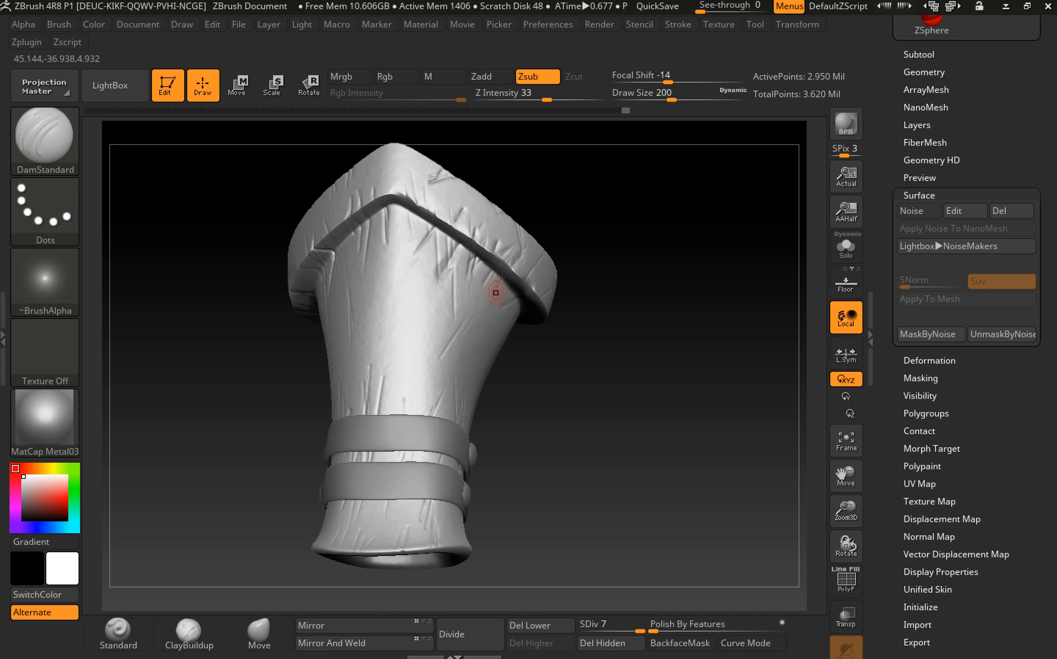
{"action": "left_click_drag", "start_coordinate": [518, 285], "coordinate": [529, 264]}
{"action": "left_click_drag", "start_coordinate": [610, 378], "coordinate": [440, 328]}
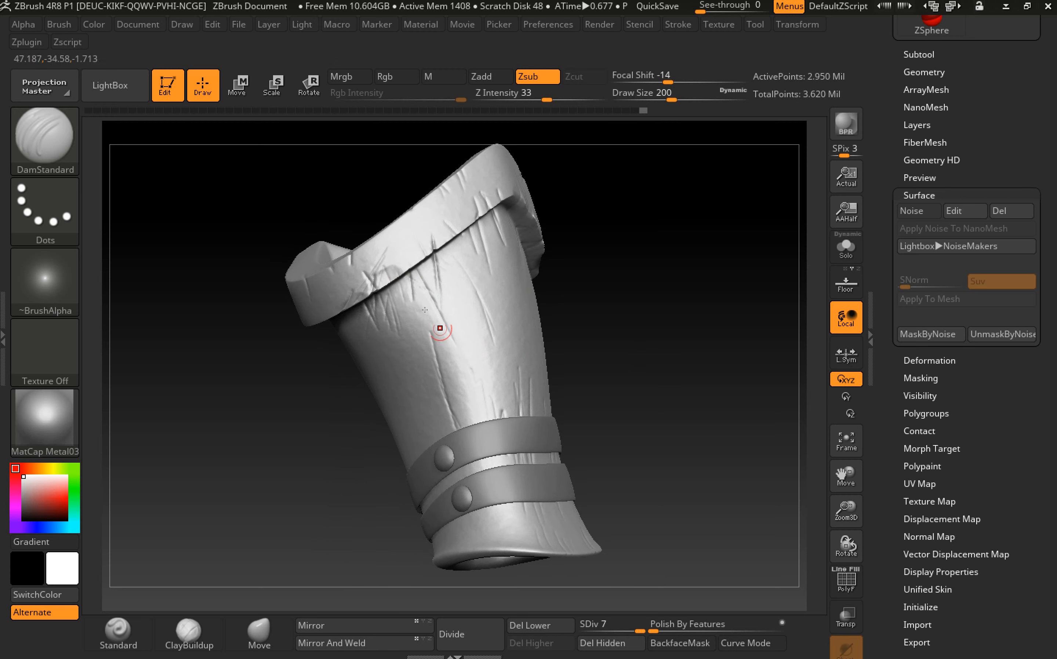
- Add long scratches running from the rim down the riveted side of the sleeve towards the straps
{"action": "left_click_drag", "start_coordinate": [593, 298], "coordinate": [337, 326]}
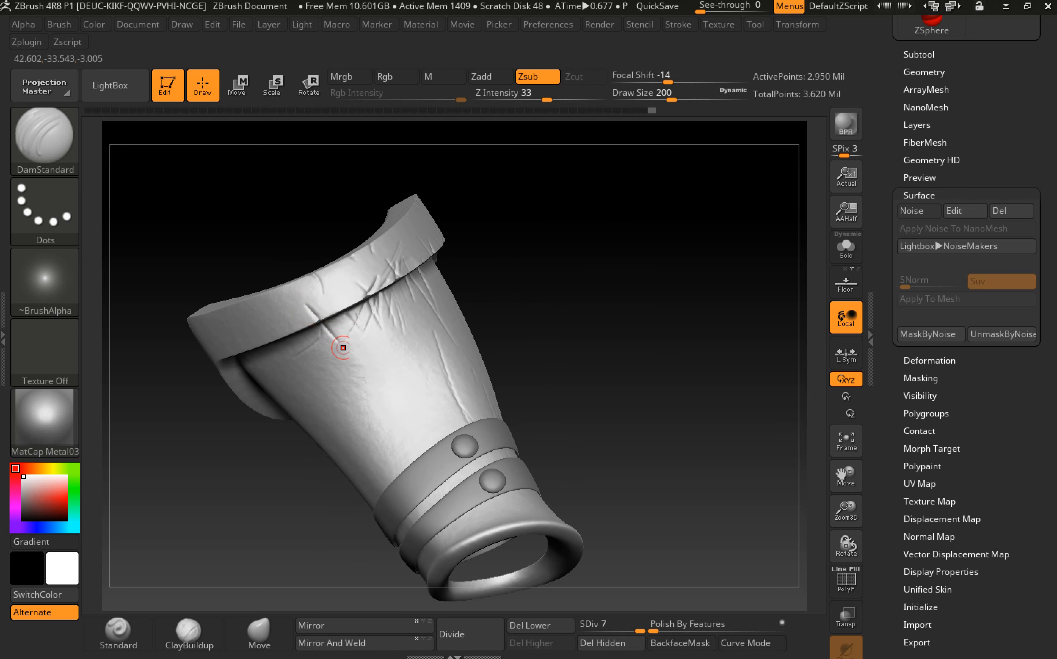
{"action": "left_click_drag", "start_coordinate": [276, 342], "coordinate": [330, 415]}
{"action": "left_click_drag", "start_coordinate": [322, 296], "coordinate": [363, 392]}
{"action": "left_click_drag", "start_coordinate": [357, 343], "coordinate": [388, 434]}
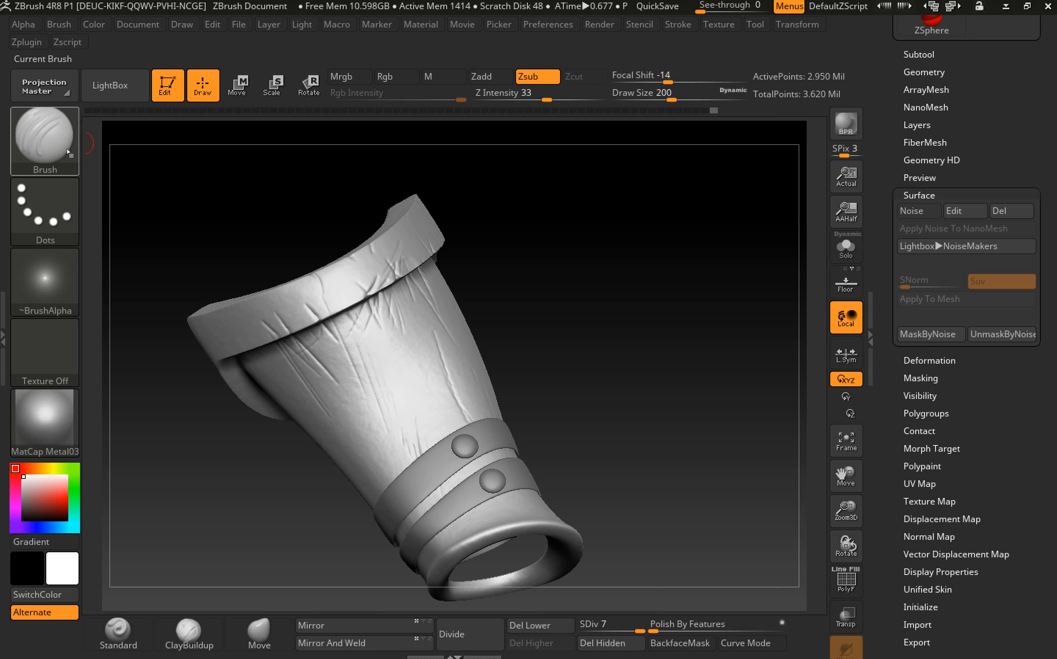
- Switch to the Standard brush with Alpha 58 and the DragRect stroke
{"action": "left_click", "coordinate": [45, 281]}
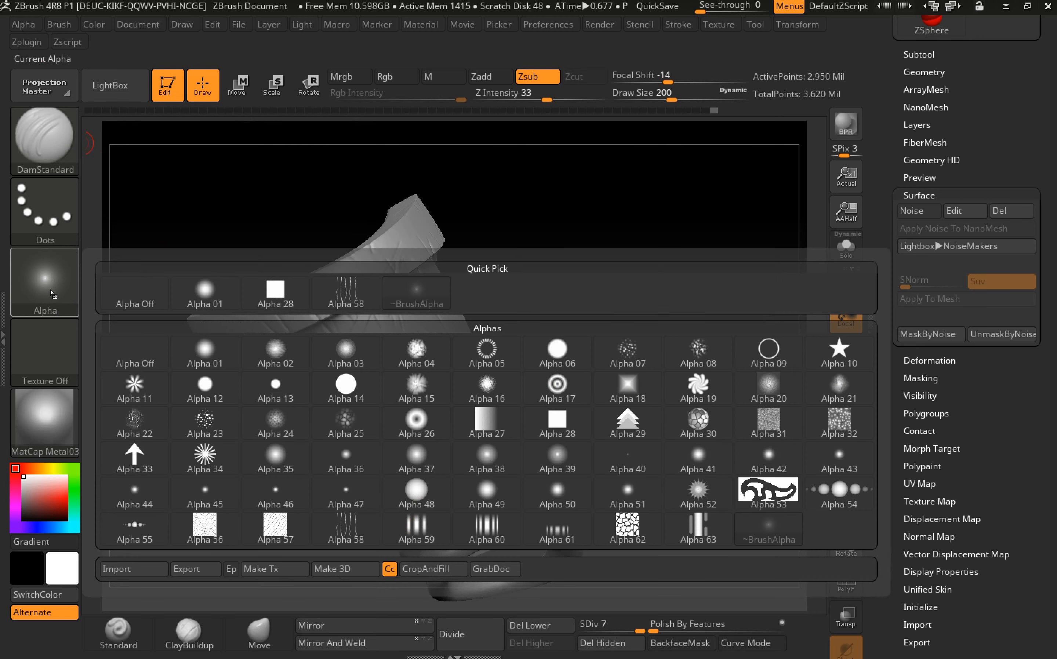
{"action": "left_click", "coordinate": [118, 631]}
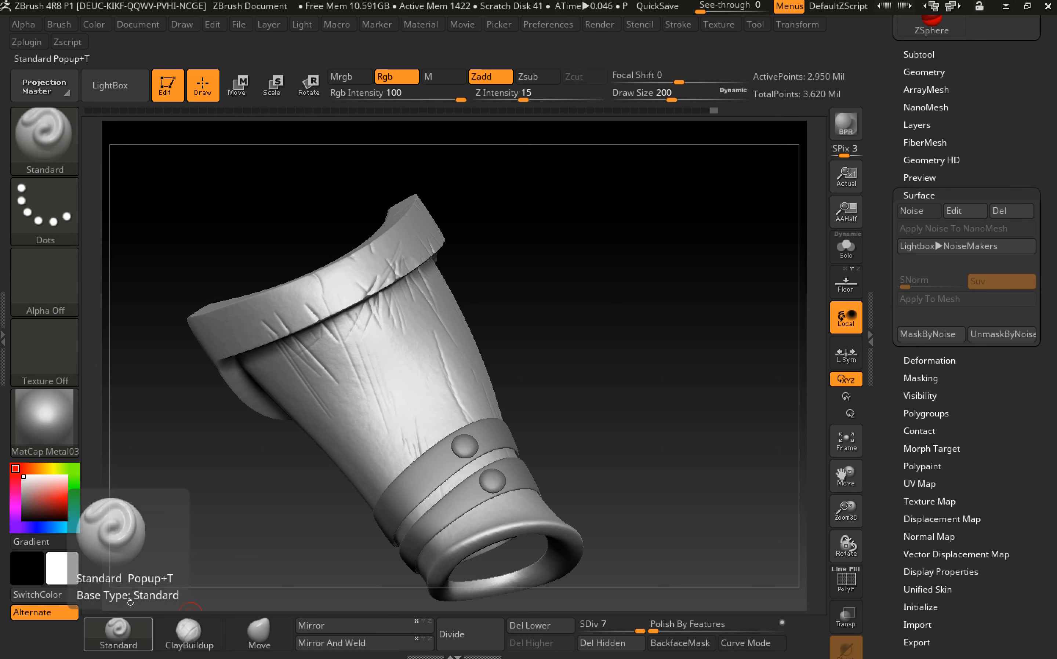
{"action": "left_click", "coordinate": [52, 216]}
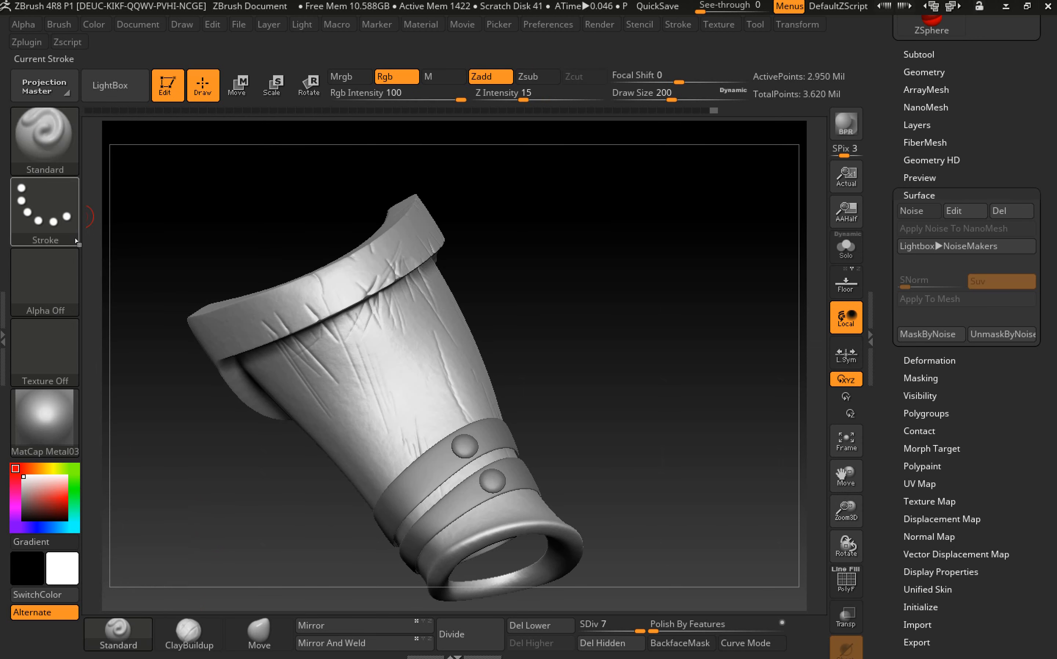
{"action": "left_click", "coordinate": [45, 281]}
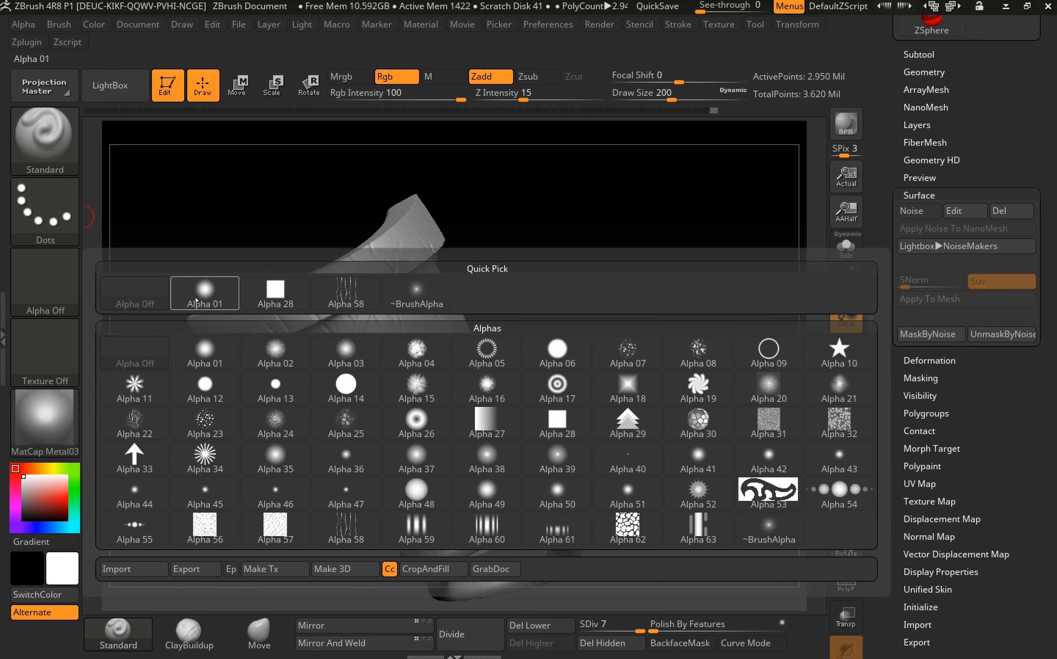
{"action": "left_click", "coordinate": [346, 293]}
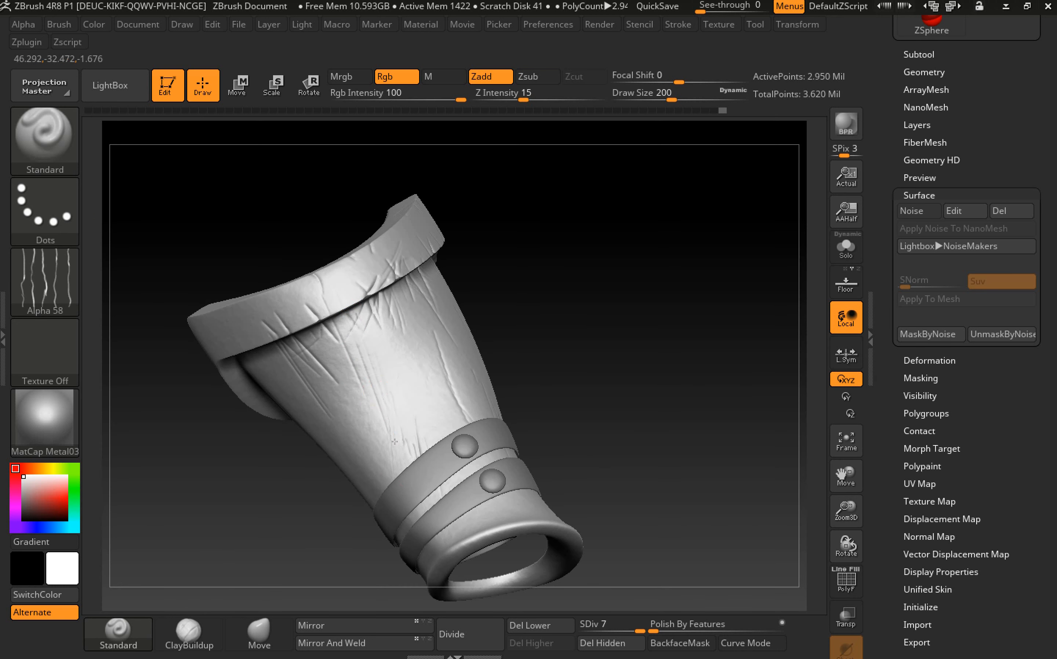
{"action": "left_click", "coordinate": [77, 216]}
{"action": "left_click", "coordinate": [213, 230]}
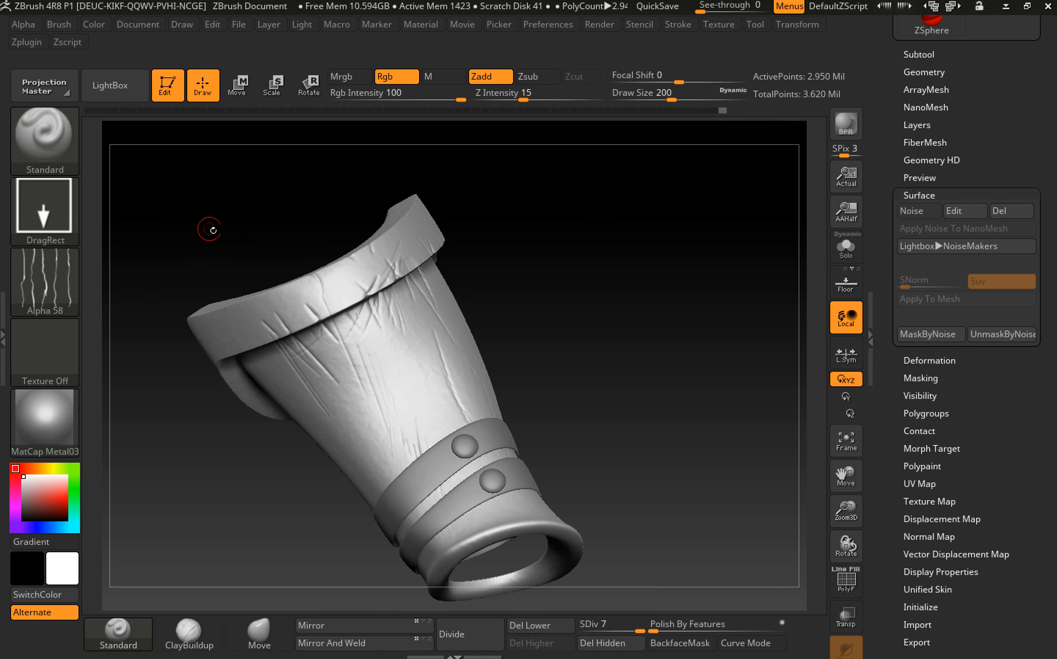
- Try stamping the Alpha 58 crack pattern on the sleeve above the rivets, and undo the stamps
{"action": "mouse_move", "coordinate": [399, 436]}
{"action": "left_mouse_down"}
{"action": "mouse_move", "coordinate": [425, 397]}
{"action": "mouse_move", "coordinate": [394, 402]}
{"action": "mouse_move", "coordinate": [406, 406]}
{"action": "mouse_move", "coordinate": [391, 385]}
{"action": "mouse_move", "coordinate": [433, 436]}
{"action": "left_mouse_up"}
{"action": "left_click_drag", "start_coordinate": [404, 373], "coordinate": [391, 412]}
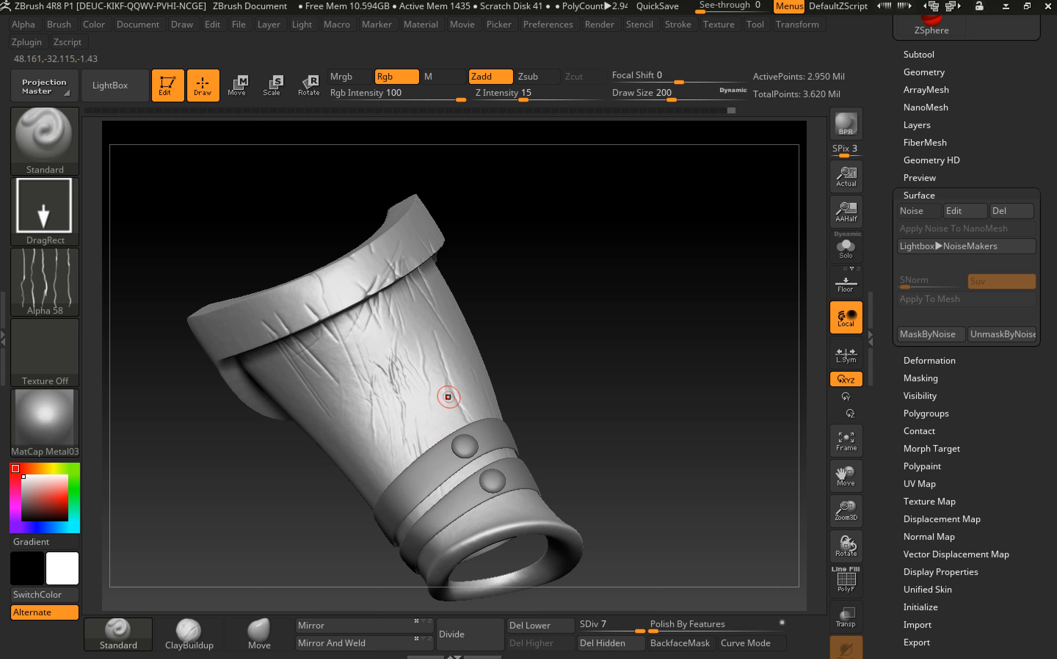
{"action": "key", "text": "ctrl"}
{"action": "key", "text": "ctrl+z"}
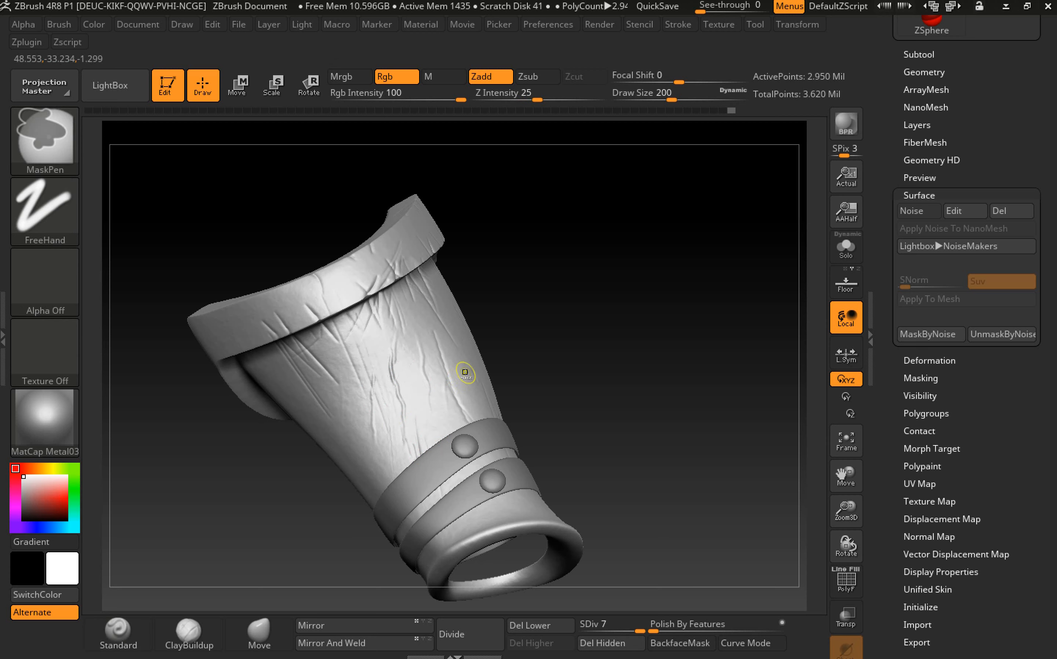
{"action": "key", "text": "ctrl+z"}
{"action": "left_click_drag", "start_coordinate": [554, 323], "coordinate": [644, 371]}
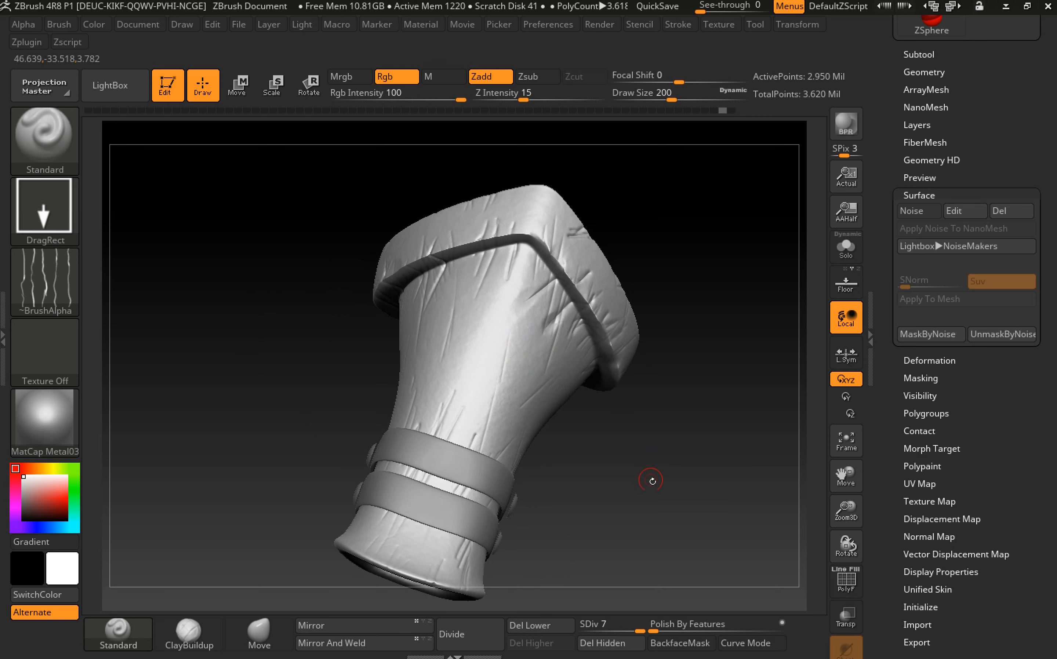
{"action": "left_click_drag", "start_coordinate": [516, 469], "coordinate": [585, 495]}
{"action": "left_click_drag", "start_coordinate": [557, 449], "coordinate": [640, 408]}
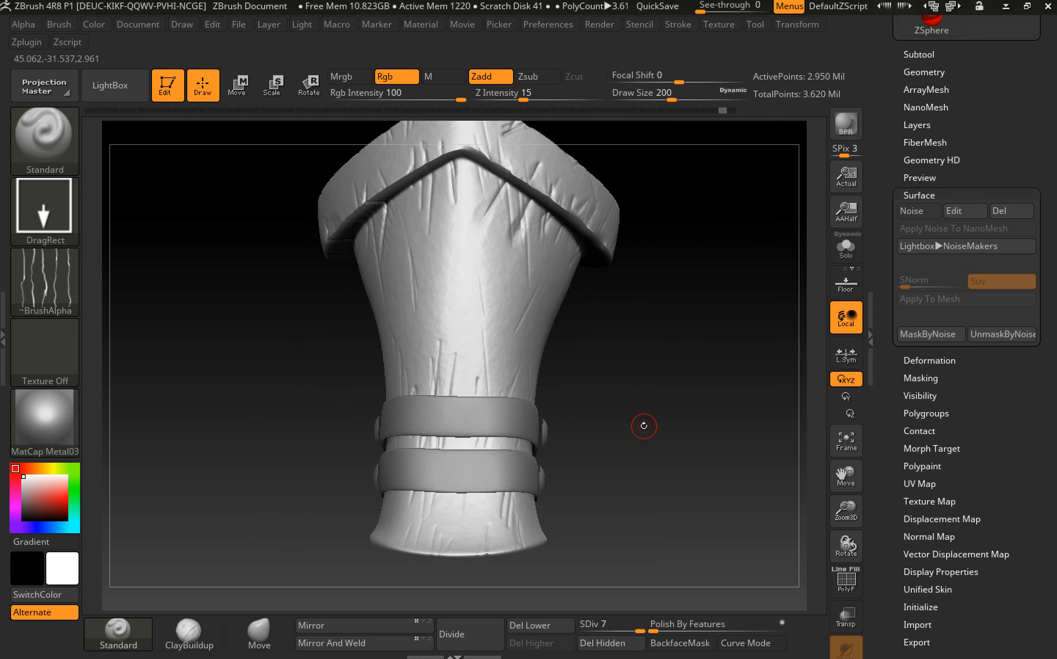
{"action": "key", "text": "alt+Tab"}
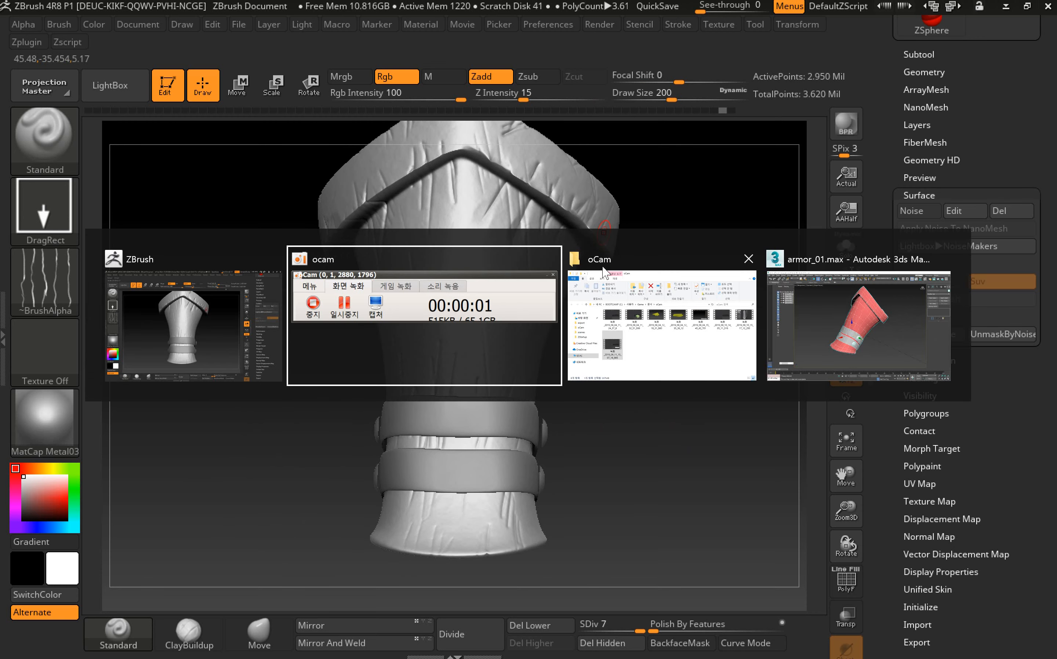
{"action": "left_click", "coordinate": [754, 532]}
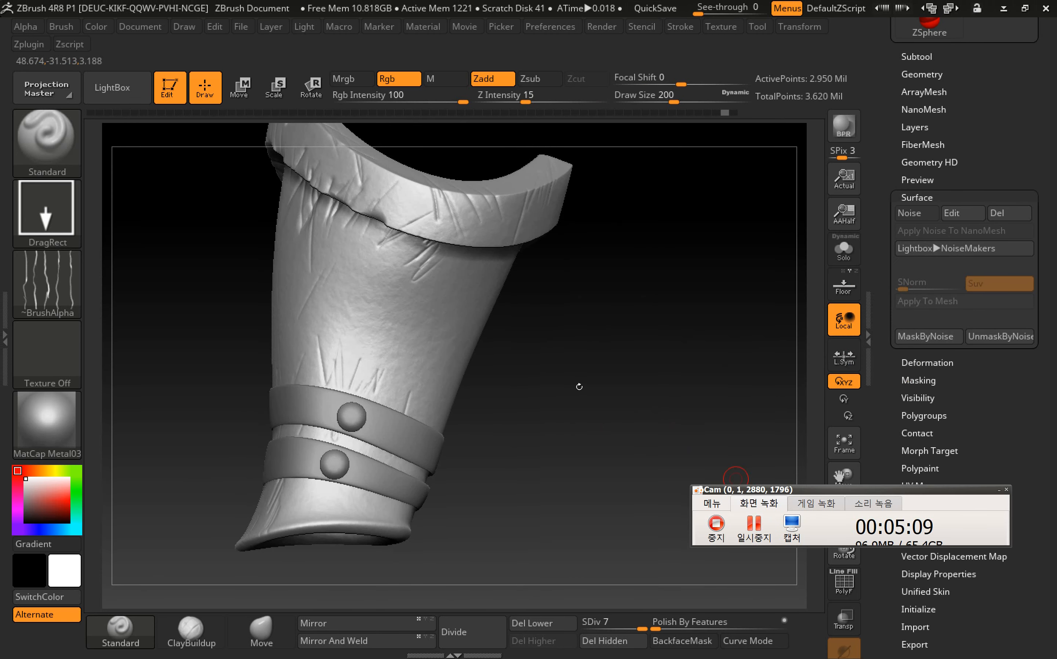
- Switch to the Chisel brush for carving grooves on the riveted side of the sleeve
{"action": "left_click_drag", "start_coordinate": [580, 387], "coordinate": [498, 411]}
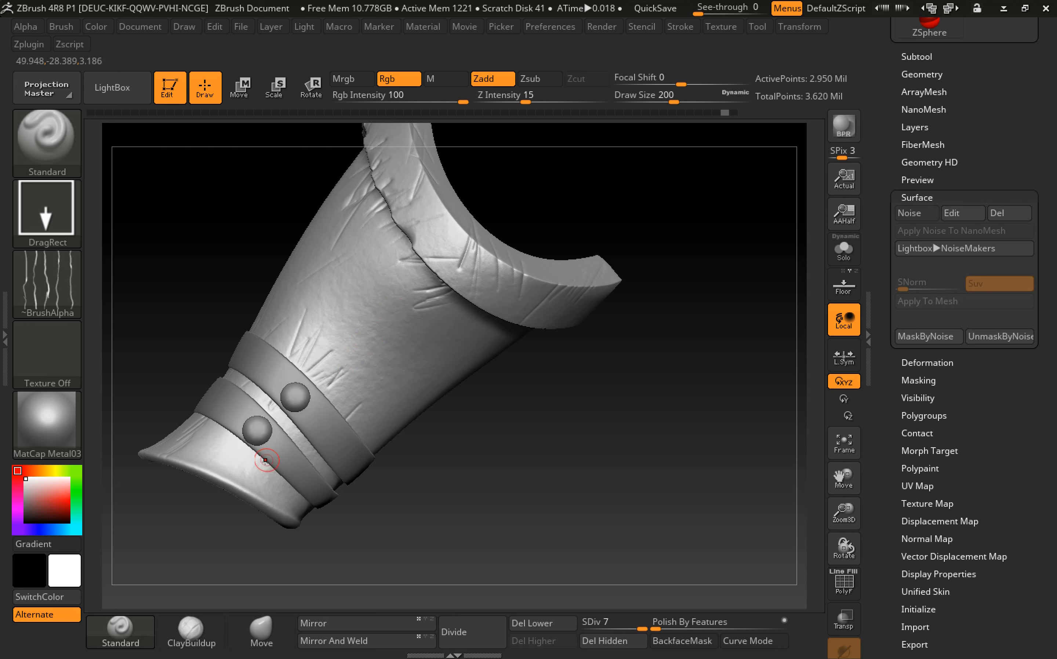
{"action": "mouse_move", "coordinate": [545, 425]}
{"action": "left_mouse_down"}
{"action": "mouse_move", "coordinate": [531, 424]}
{"action": "mouse_move", "coordinate": [543, 428]}
{"action": "mouse_move", "coordinate": [528, 459]}
{"action": "mouse_move", "coordinate": [515, 447]}
{"action": "left_mouse_up"}
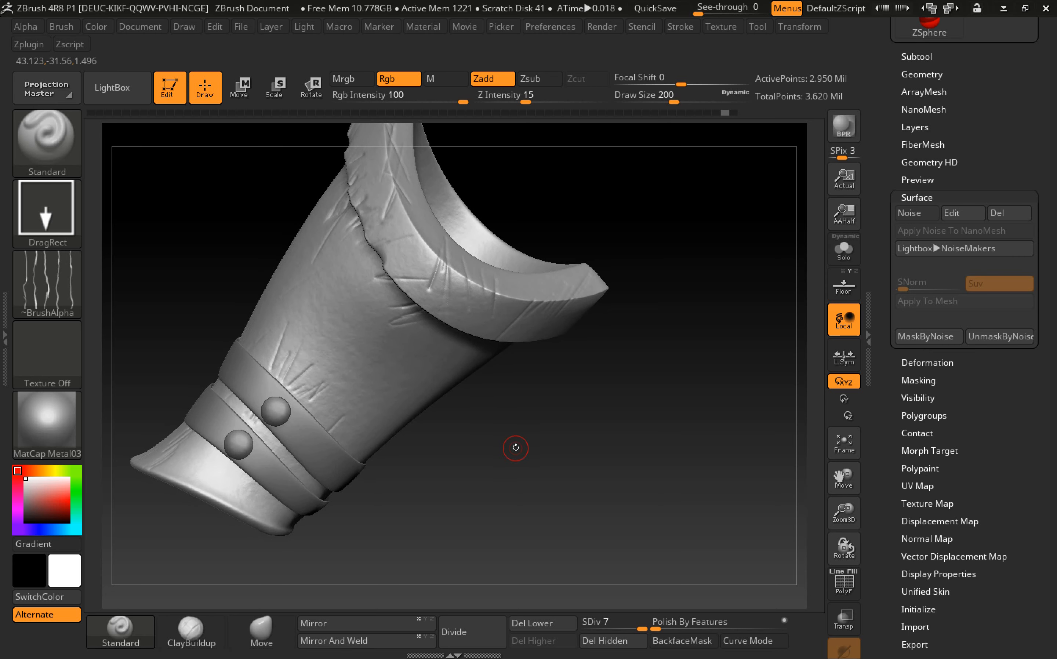
{"action": "mouse_move", "coordinate": [574, 450]}
{"action": "left_mouse_down"}
{"action": "mouse_move", "coordinate": [501, 427]}
{"action": "mouse_move", "coordinate": [283, 397]}
{"action": "left_mouse_up"}
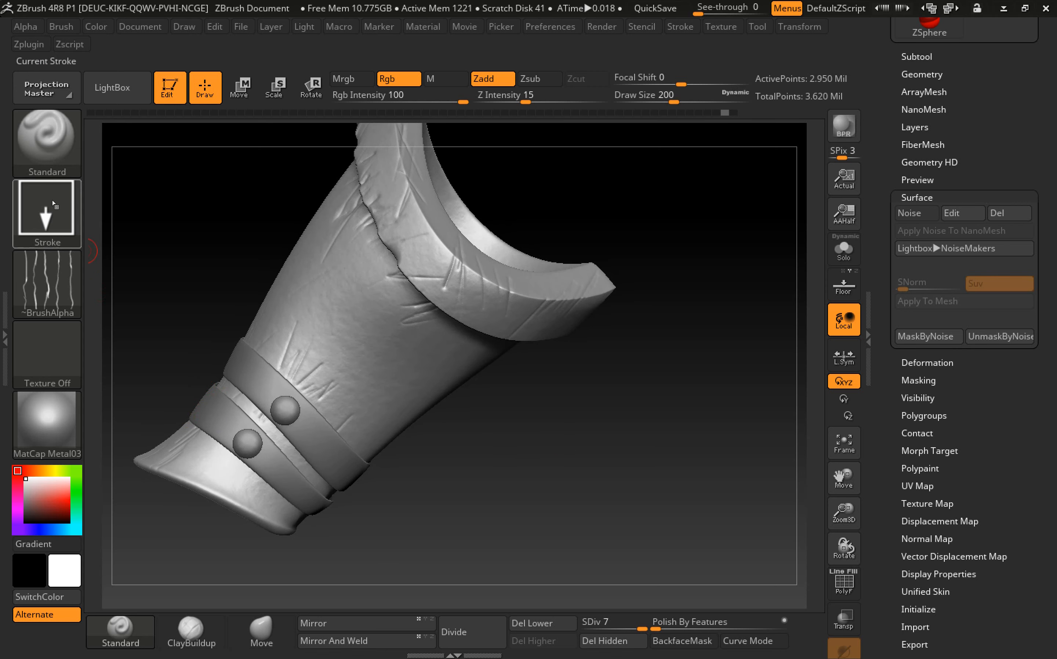
{"action": "left_click", "coordinate": [56, 156]}
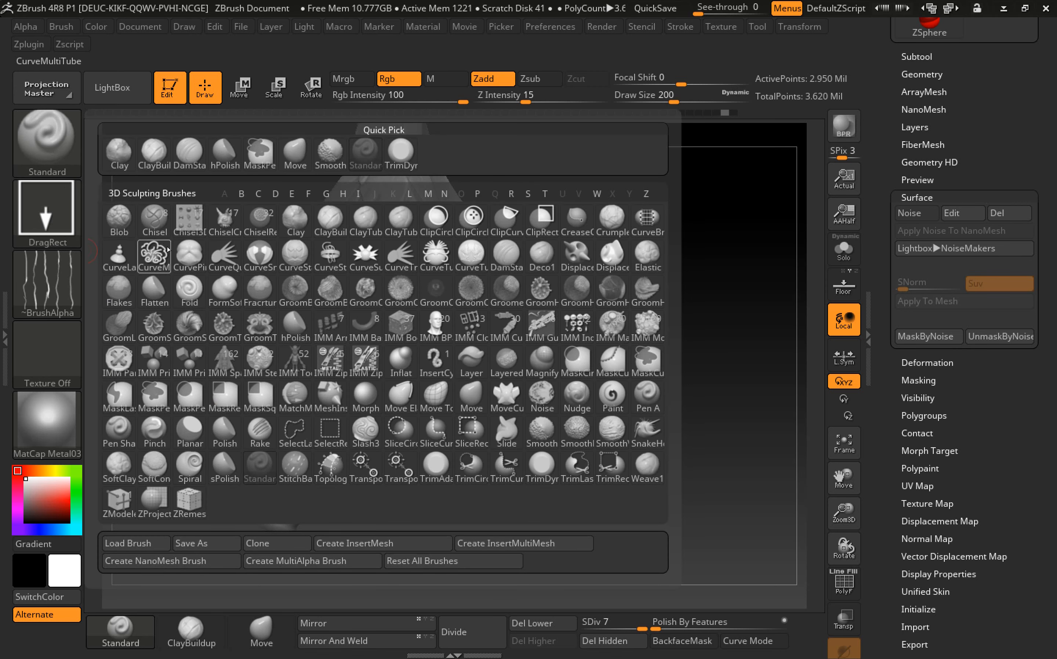
{"action": "left_click", "coordinate": [162, 222]}
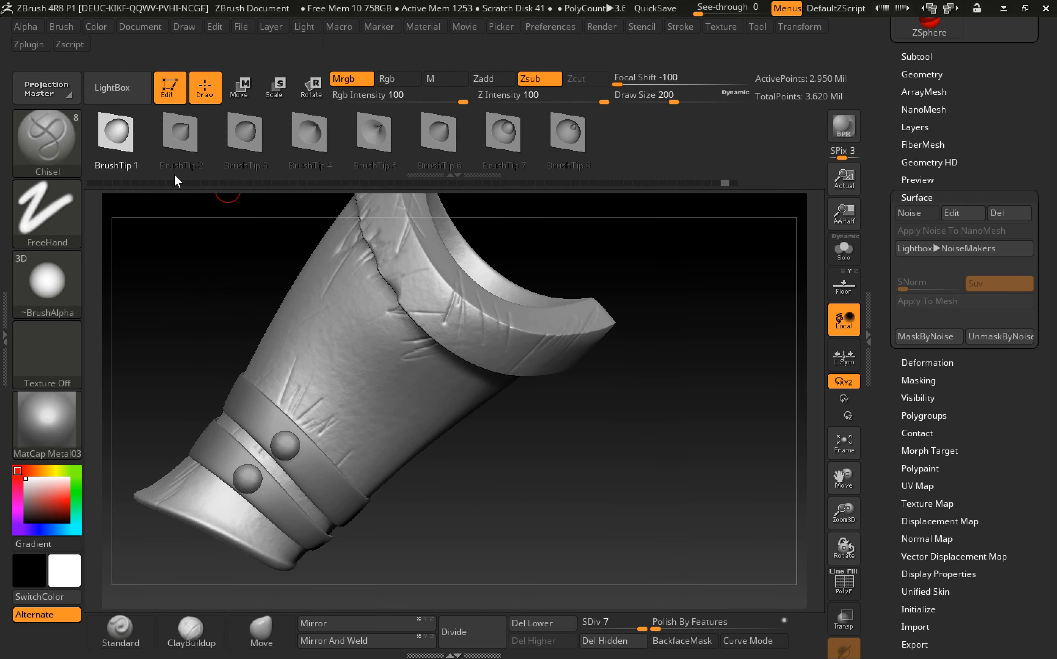
- Try carving freehand grooves and a straight groove at Draw Size 156 on the riveted side, and undo them
{"action": "mouse_move", "coordinate": [386, 348]}
{"action": "left_mouse_down"}
{"action": "mouse_move", "coordinate": [438, 307]}
{"action": "mouse_move", "coordinate": [395, 416]}
{"action": "mouse_move", "coordinate": [321, 403]}
{"action": "mouse_move", "coordinate": [373, 277]}
{"action": "left_mouse_up"}
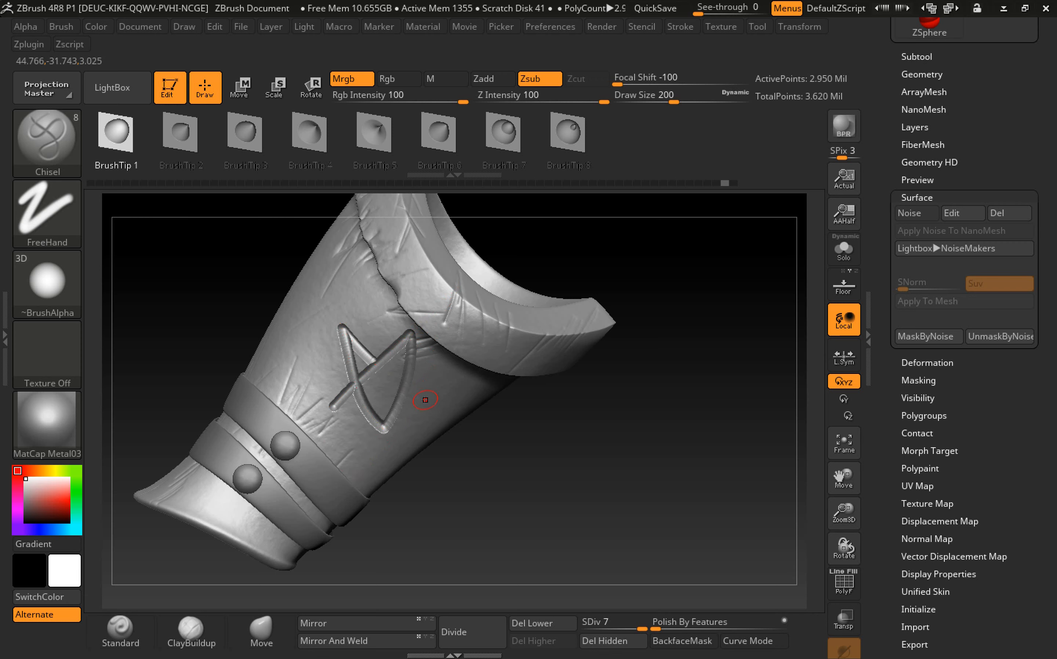
{"action": "key", "text": "ctrl+z"}
{"action": "key", "text": "bracketleft"}
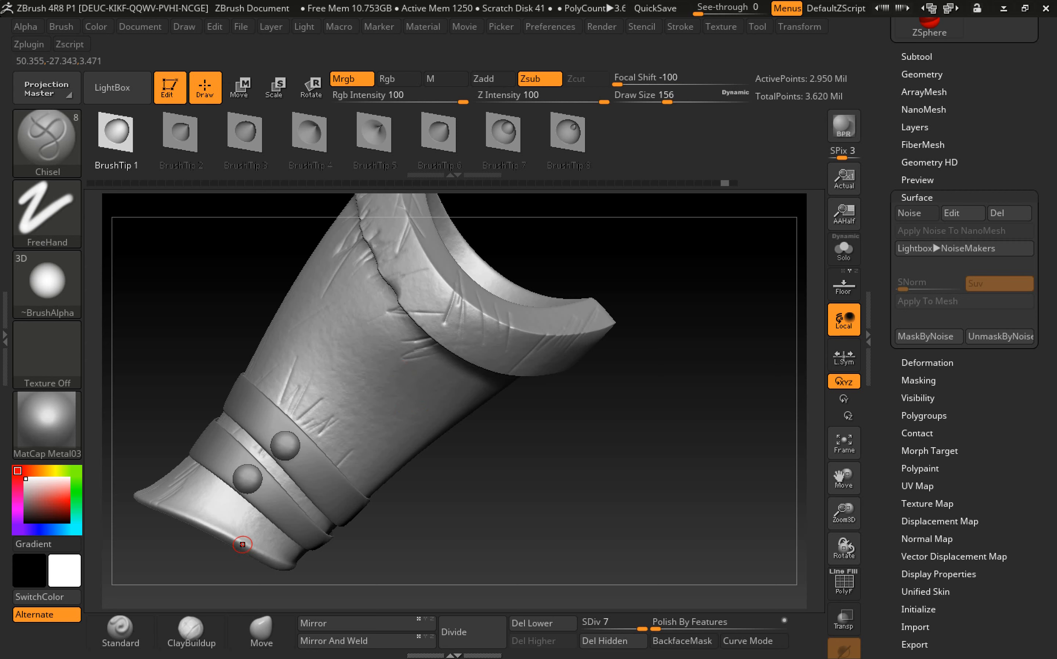
{"action": "left_click_drag", "start_coordinate": [275, 485], "coordinate": [325, 446]}
{"action": "left_click_drag", "start_coordinate": [363, 402], "coordinate": [470, 280]}
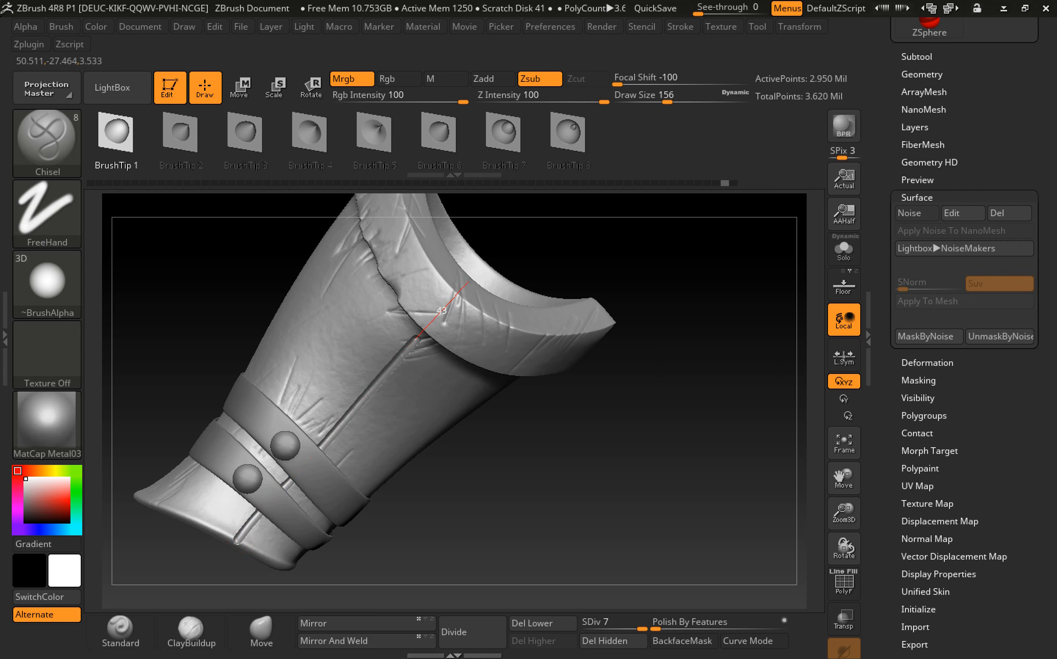
{"action": "left_click_drag", "start_coordinate": [520, 227], "coordinate": [523, 229]}
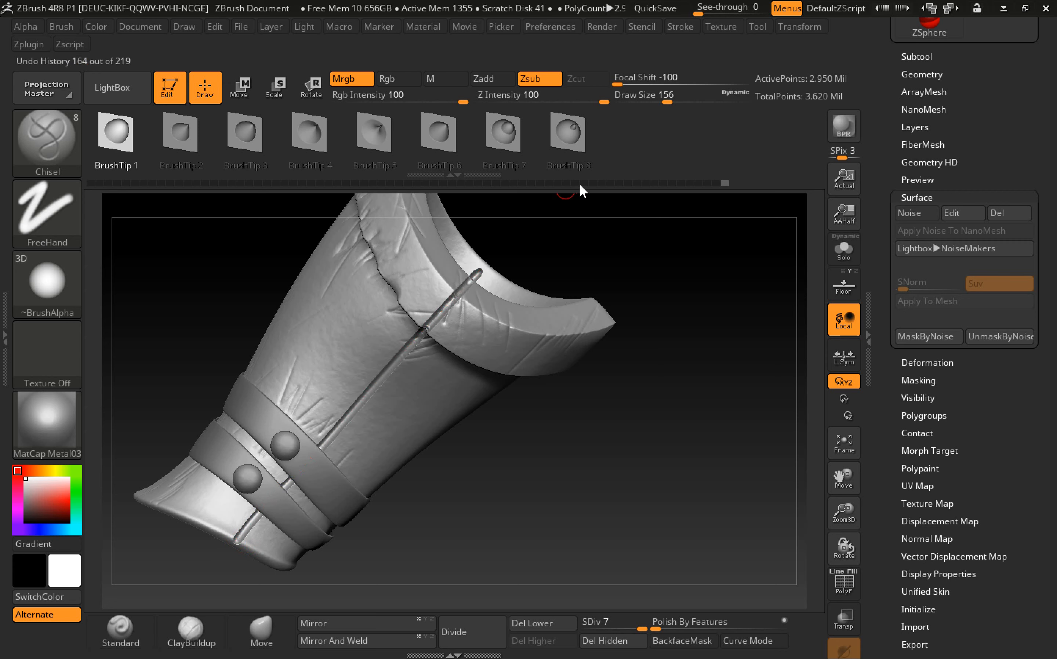
{"action": "mouse_move", "coordinate": [682, 264]}
{"action": "left_mouse_down"}
{"action": "mouse_move", "coordinate": [645, 293]}
{"action": "mouse_move", "coordinate": [730, 257]}
{"action": "left_mouse_up"}
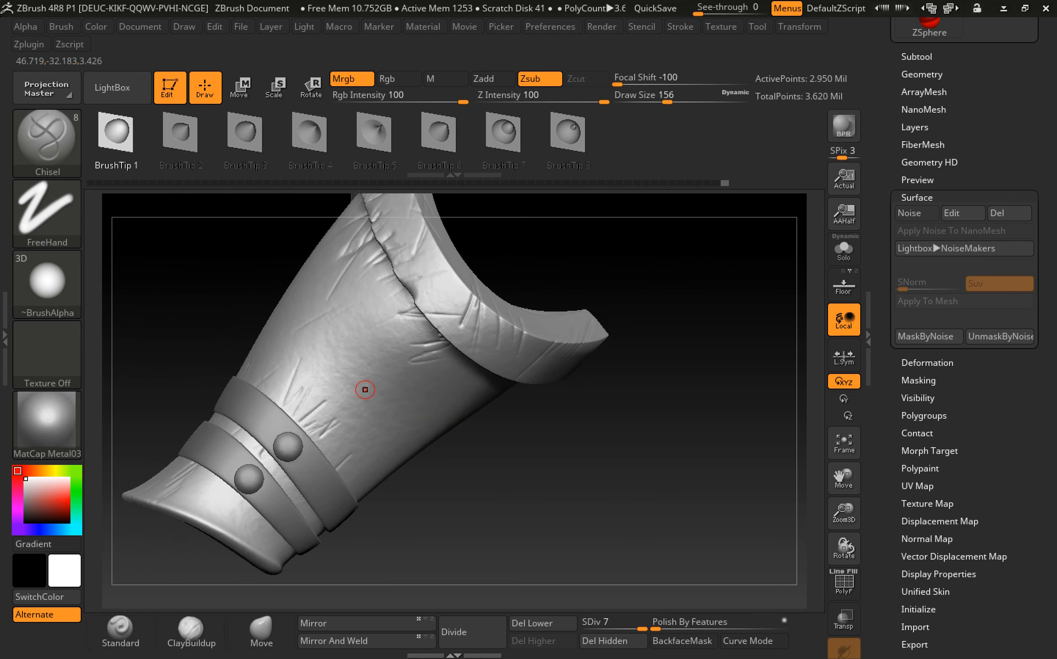
- Carve a straight groove with BrushTip 2 at Draw Size 128 from the flared end past the rivets and across the rim
{"action": "key", "text": "["}
{"action": "mouse_move", "coordinate": [383, 523]}
{"action": "left_mouse_down"}
{"action": "mouse_move", "coordinate": [403, 519]}
{"action": "mouse_move", "coordinate": [392, 515]}
{"action": "left_mouse_up"}
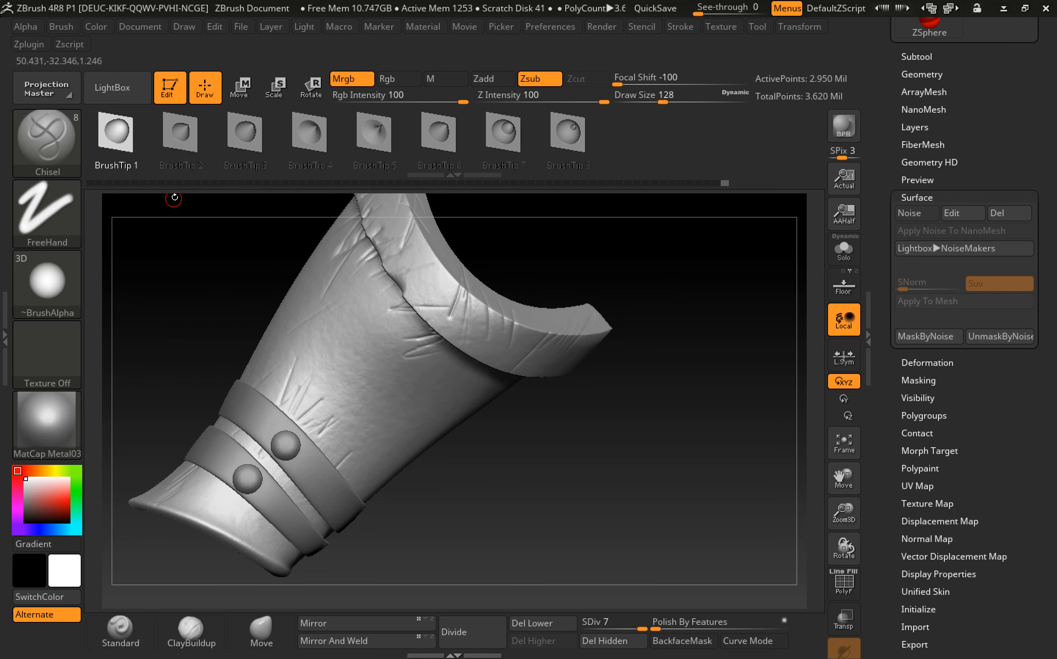
{"action": "left_click", "coordinate": [179, 133]}
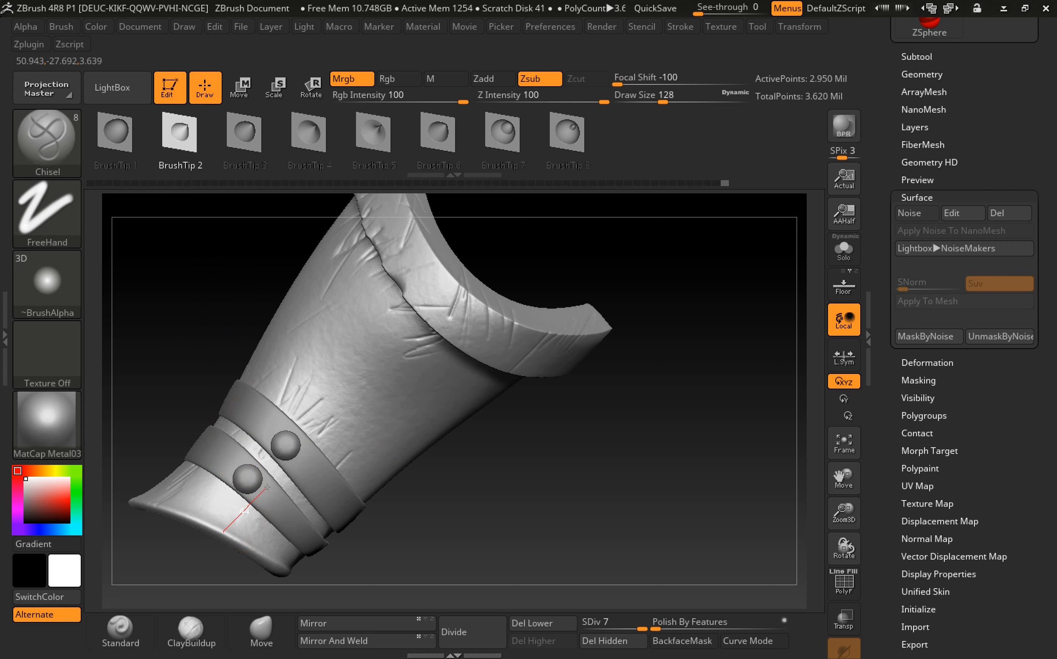
{"action": "left_click_drag", "start_coordinate": [297, 455], "coordinate": [332, 419]}
{"action": "left_click_drag", "start_coordinate": [388, 360], "coordinate": [426, 325]}
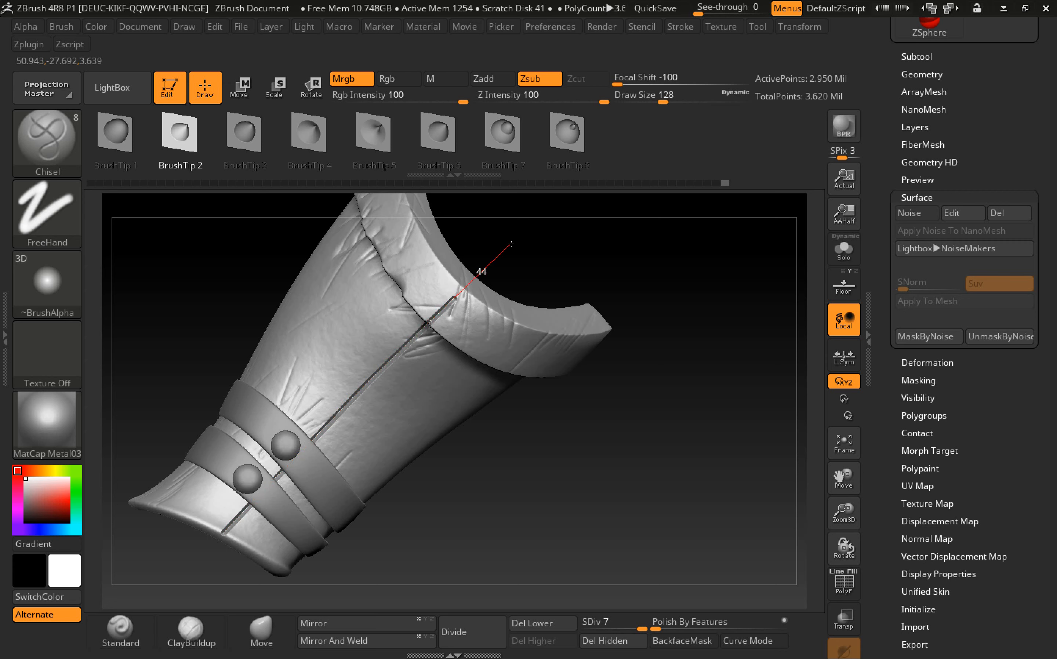
{"action": "left_click_drag", "start_coordinate": [517, 238], "coordinate": [519, 238]}
- Continue the groove over the rim's top face and underside, and smooth the joint where it meets the sleeve
{"action": "mouse_move", "coordinate": [617, 265]}
{"action": "left_mouse_down"}
{"action": "mouse_move", "coordinate": [460, 276]}
{"action": "mouse_move", "coordinate": [352, 363]}
{"action": "left_mouse_up"}
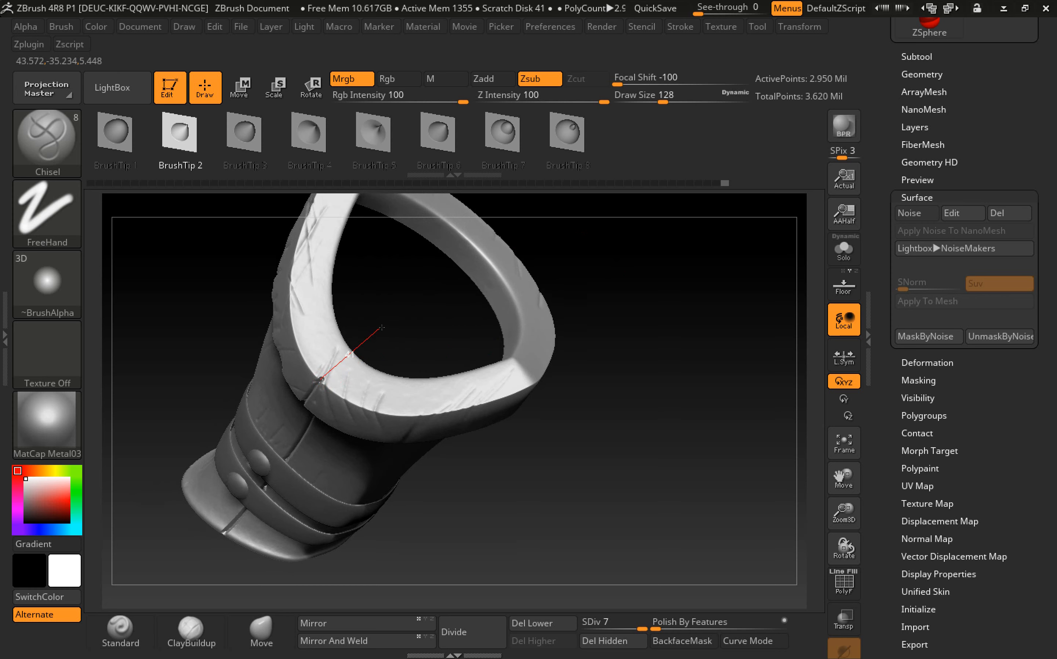
{"action": "left_click_drag", "start_coordinate": [642, 370], "coordinate": [287, 421]}
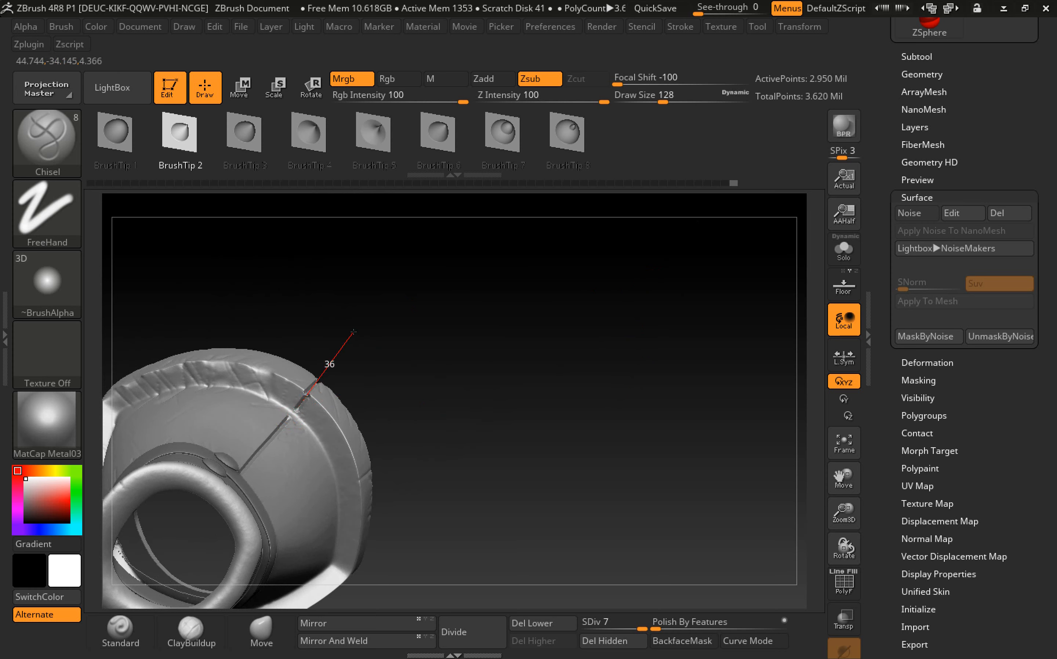
{"action": "mouse_move", "coordinate": [445, 356]}
{"action": "left_mouse_down"}
{"action": "mouse_move", "coordinate": [503, 355]}
{"action": "mouse_move", "coordinate": [461, 391]}
{"action": "mouse_move", "coordinate": [494, 369]}
{"action": "mouse_move", "coordinate": [253, 418]}
{"action": "left_mouse_up"}
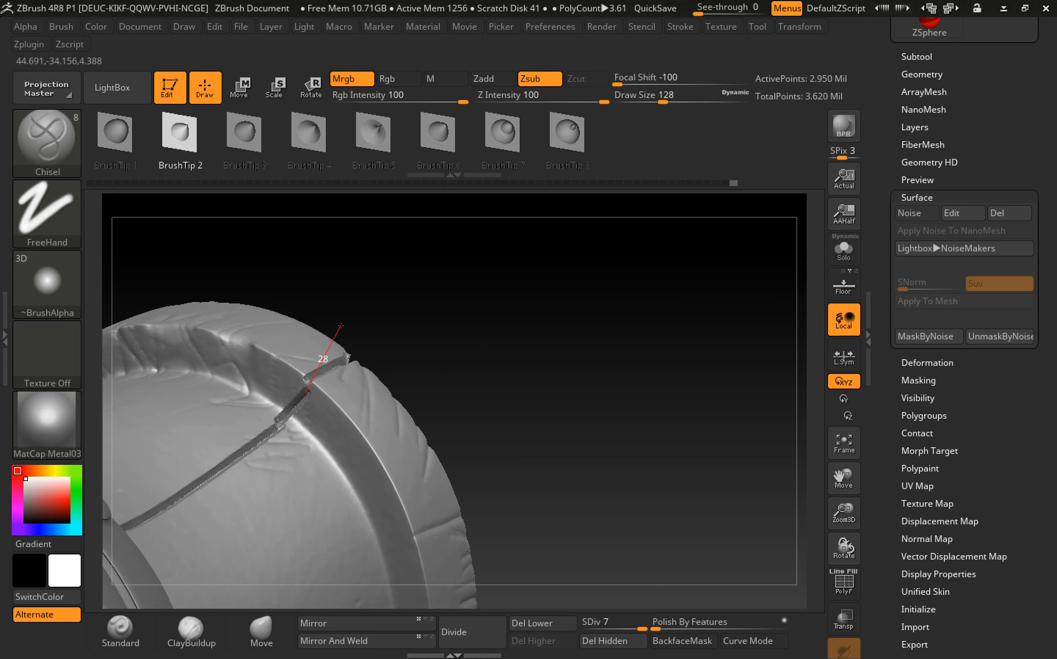
{"action": "left_click_drag", "start_coordinate": [342, 307], "coordinate": [342, 307]}
{"action": "left_click_drag", "start_coordinate": [567, 323], "coordinate": [534, 356]}
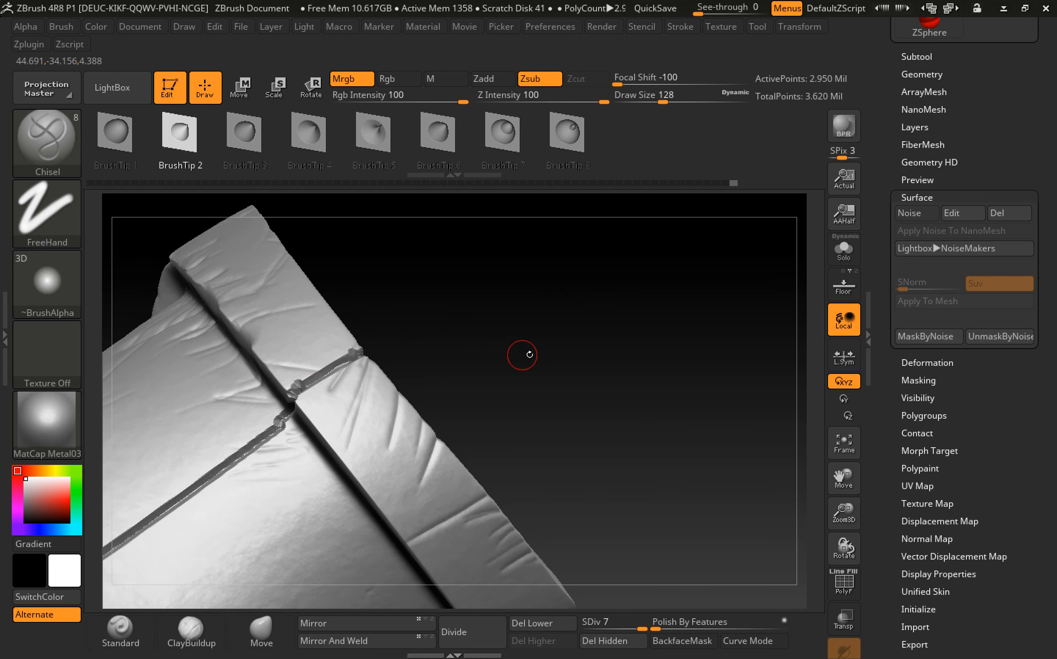
{"action": "mouse_move", "coordinate": [305, 384]}
{"action": "left_mouse_down", "text": "shift"}
{"action": "mouse_move", "coordinate": [281, 429]}
{"action": "mouse_move", "coordinate": [281, 416]}
{"action": "left_mouse_up", "text": "shift"}
- Carve a matching straight groove on the opposite riveted side, from the flared end up across the rim
{"action": "mouse_move", "coordinate": [505, 356]}
{"action": "left_mouse_down"}
{"action": "mouse_move", "coordinate": [594, 293]}
{"action": "mouse_move", "coordinate": [610, 225]}
{"action": "mouse_move", "coordinate": [677, 335]}
{"action": "mouse_move", "coordinate": [726, 260]}
{"action": "mouse_move", "coordinate": [623, 274]}
{"action": "mouse_move", "coordinate": [542, 387]}
{"action": "left_mouse_up"}
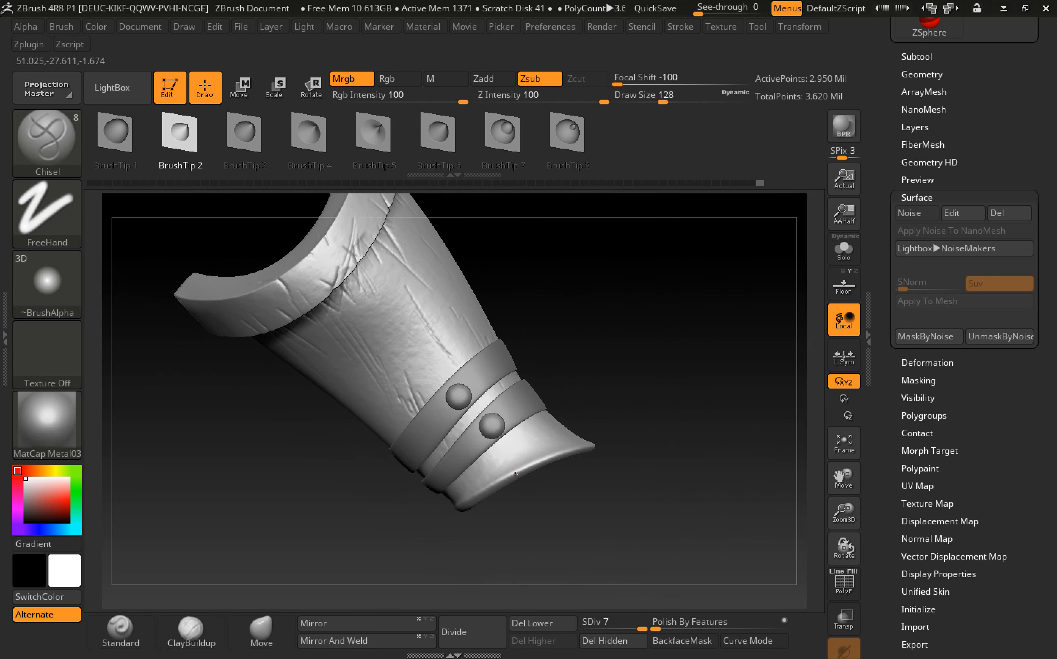
{"action": "left_click_drag", "start_coordinate": [398, 339], "coordinate": [369, 310]}
{"action": "left_click_drag", "start_coordinate": [338, 274], "coordinate": [300, 237]}
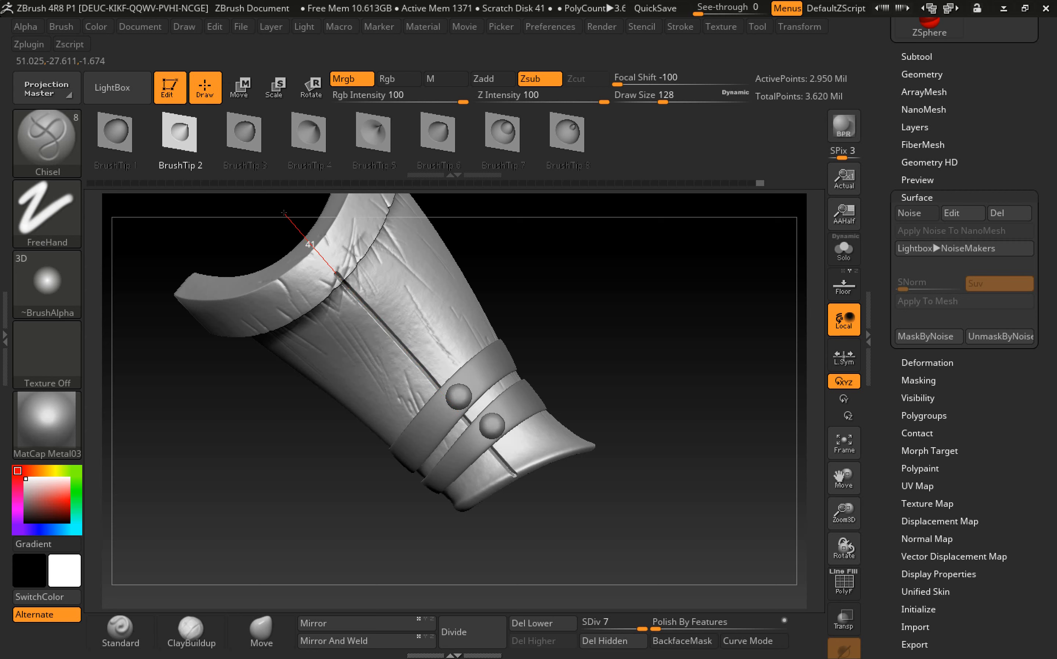
{"action": "left_click_drag", "start_coordinate": [260, 194], "coordinate": [267, 202]}
- Extend the opposite side's groove over the rim's top face and work on the joint under the rim
{"action": "left_click_drag", "start_coordinate": [583, 302], "coordinate": [427, 355]}
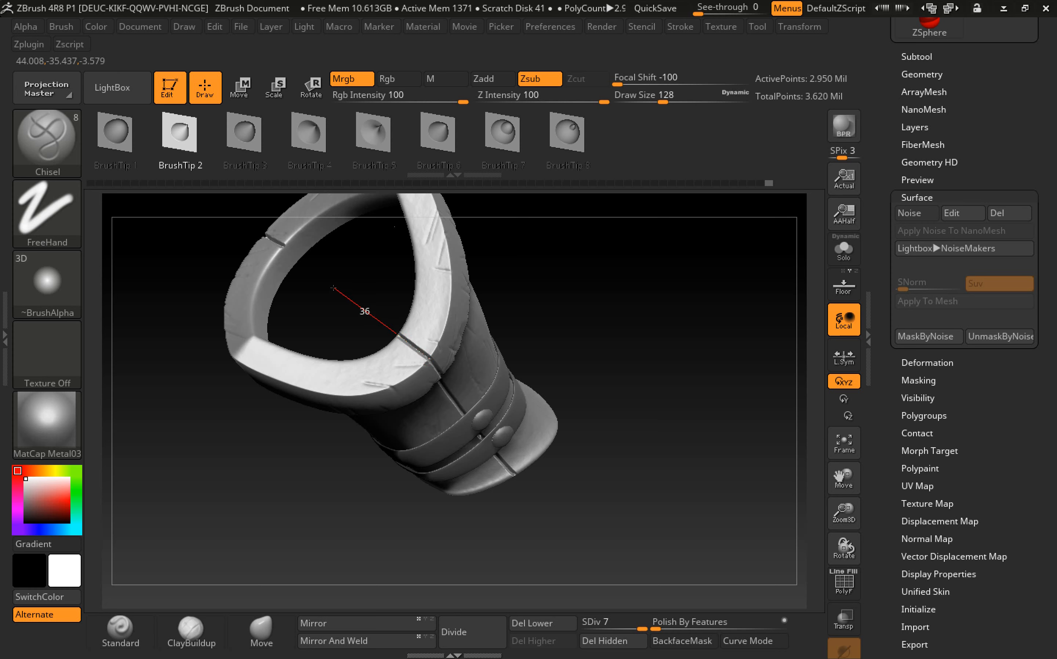
{"action": "mouse_move", "coordinate": [626, 354]}
{"action": "left_mouse_down"}
{"action": "mouse_move", "coordinate": [634, 303]}
{"action": "mouse_move", "coordinate": [708, 330]}
{"action": "mouse_move", "coordinate": [719, 357]}
{"action": "left_mouse_up"}
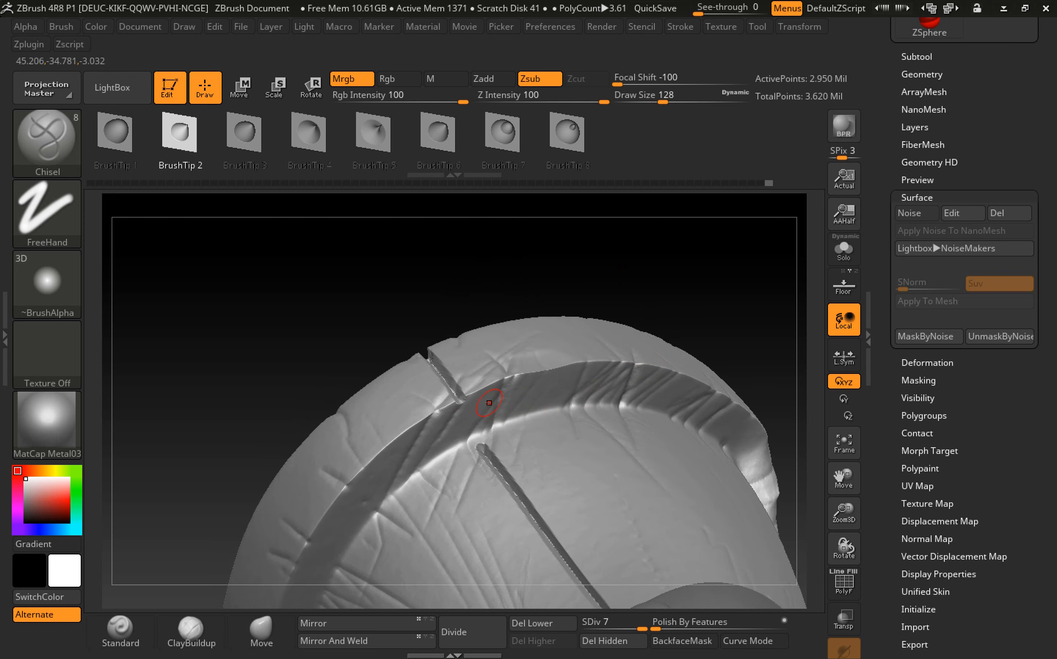
{"action": "left_click_drag", "start_coordinate": [491, 469], "coordinate": [512, 520]}
- Soften the sleeve surface and carved grooves with the Polish deformation, undoing the first application and applying it again
{"action": "right_click_drag", "start_coordinate": [661, 288], "coordinate": [647, 342]}
{"action": "mouse_move", "coordinate": [451, 241]}
{"action": "right_mouse_down"}
{"action": "mouse_move", "coordinate": [534, 346]}
{"action": "mouse_move", "coordinate": [347, 378]}
{"action": "right_mouse_up"}
{"action": "right_click_drag", "start_coordinate": [474, 391], "coordinate": [340, 320], "text": "ctrl"}
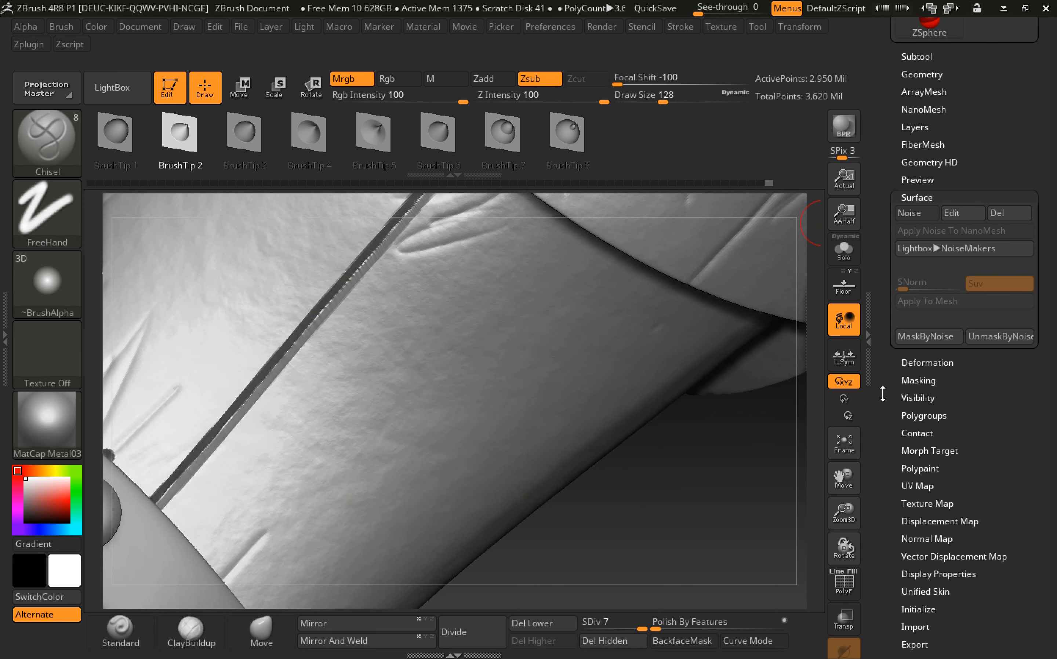
{"action": "left_click_drag", "start_coordinate": [903, 363], "coordinate": [903, 270]}
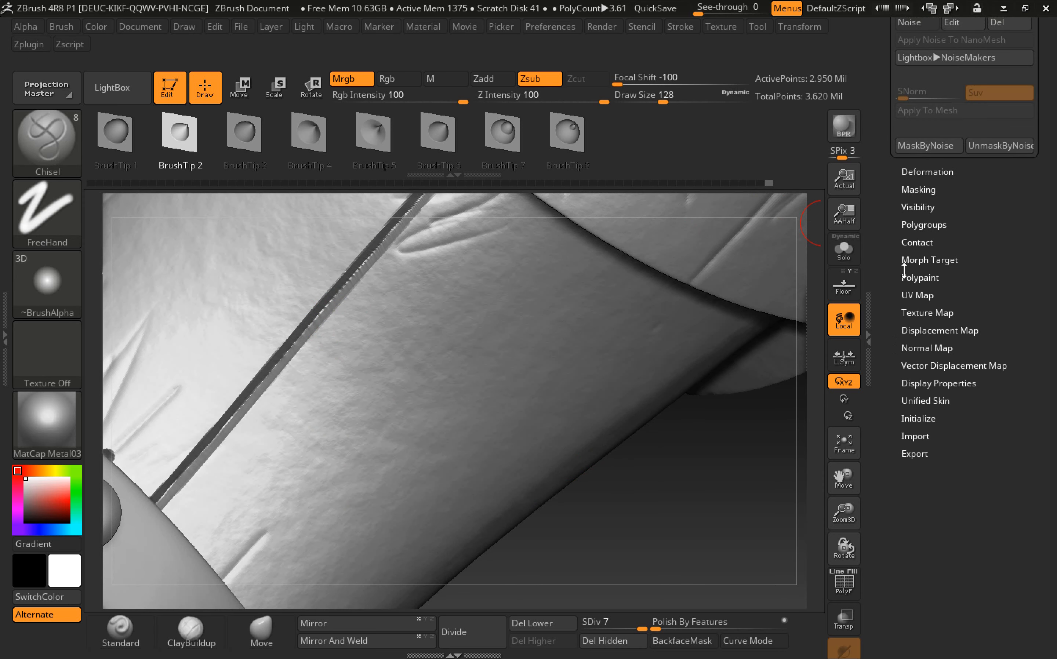
{"action": "left_click", "coordinate": [910, 172]}
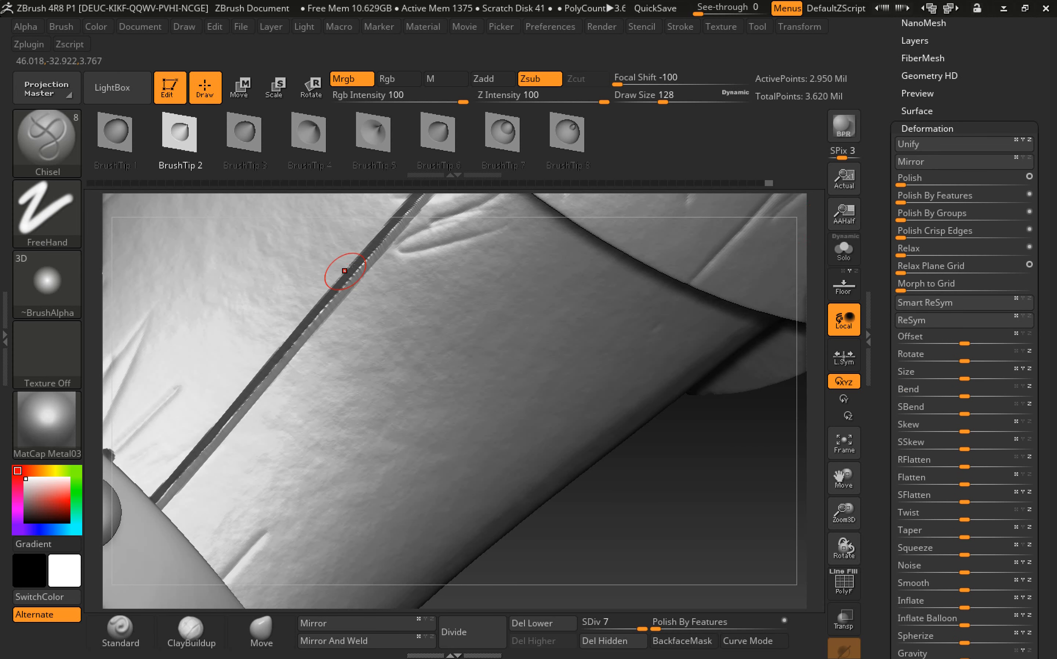
{"action": "left_click_drag", "start_coordinate": [890, 178], "coordinate": [898, 234]}
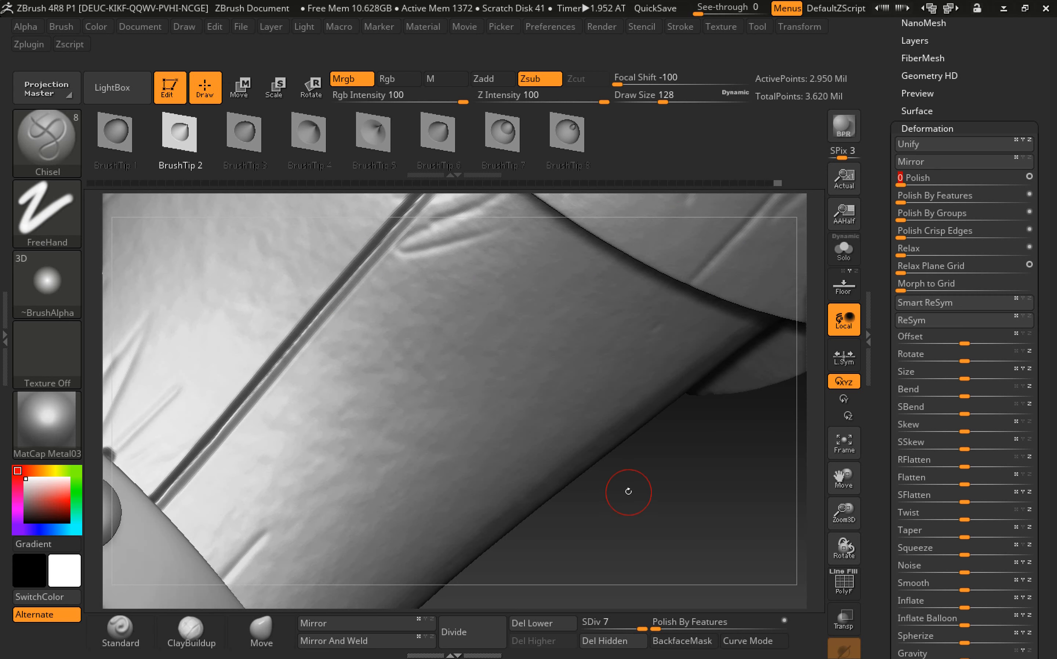
{"action": "key", "text": "ctrl+z"}
{"action": "left_click_drag", "start_coordinate": [893, 182], "coordinate": [909, 243]}
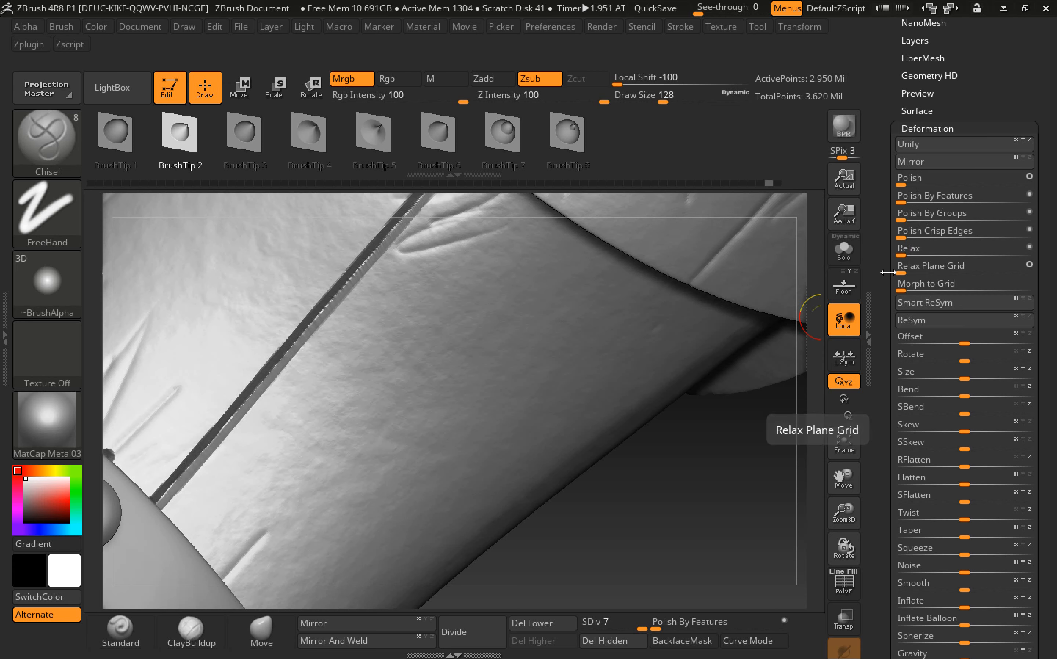
{"action": "left_click", "coordinate": [918, 180]}
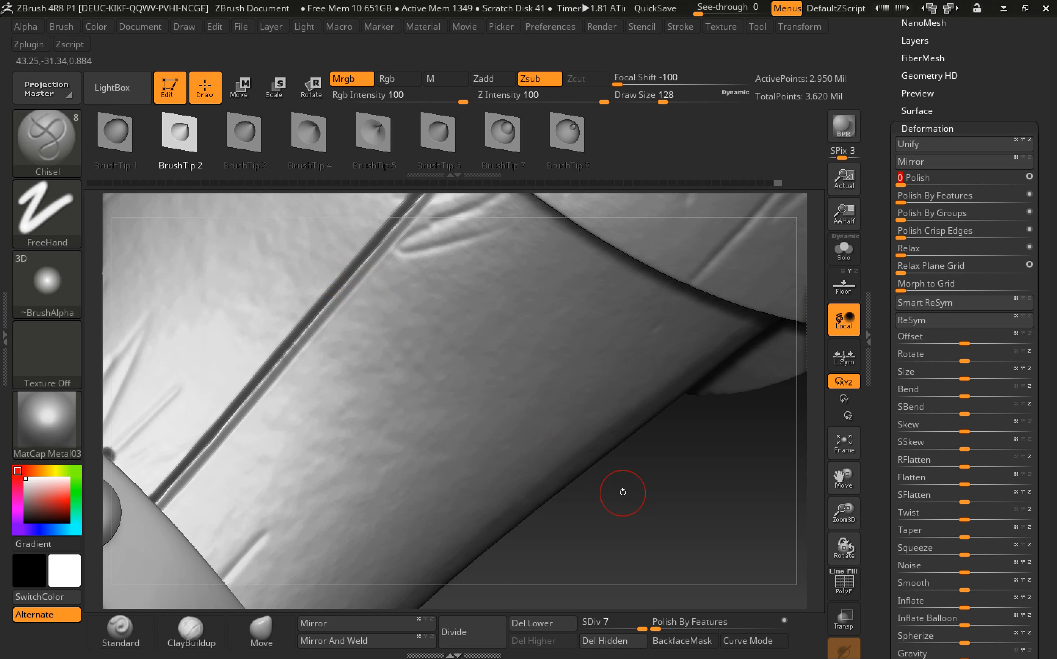
- Carve short DamStandard scratches crossing the groove on the riveted side between the rim and the upper strap
{"action": "right_click_drag", "start_coordinate": [631, 505], "coordinate": [557, 483], "text": "ctrl"}
{"action": "mouse_move", "coordinate": [545, 473]}
{"action": "left_mouse_down"}
{"action": "mouse_move", "coordinate": [672, 479]}
{"action": "mouse_move", "coordinate": [710, 464]}
{"action": "mouse_move", "coordinate": [612, 474]}
{"action": "mouse_move", "coordinate": [272, 343]}
{"action": "left_mouse_up"}
{"action": "left_click", "coordinate": [58, 151]}
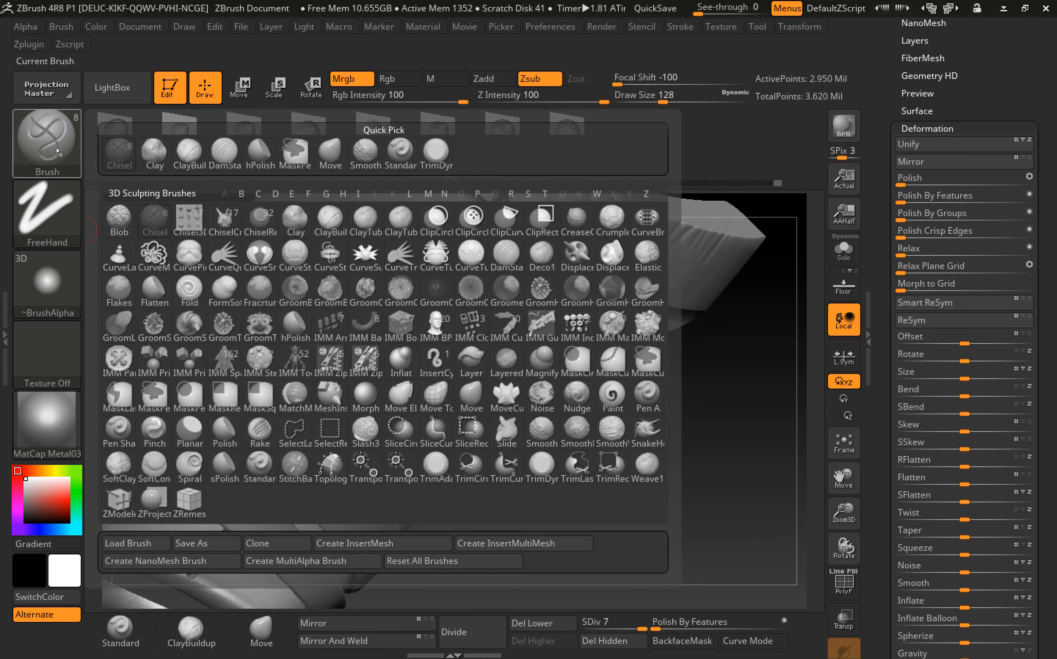
{"action": "left_click", "coordinate": [228, 151]}
{"action": "left_click_drag", "start_coordinate": [395, 252], "coordinate": [393, 311]}
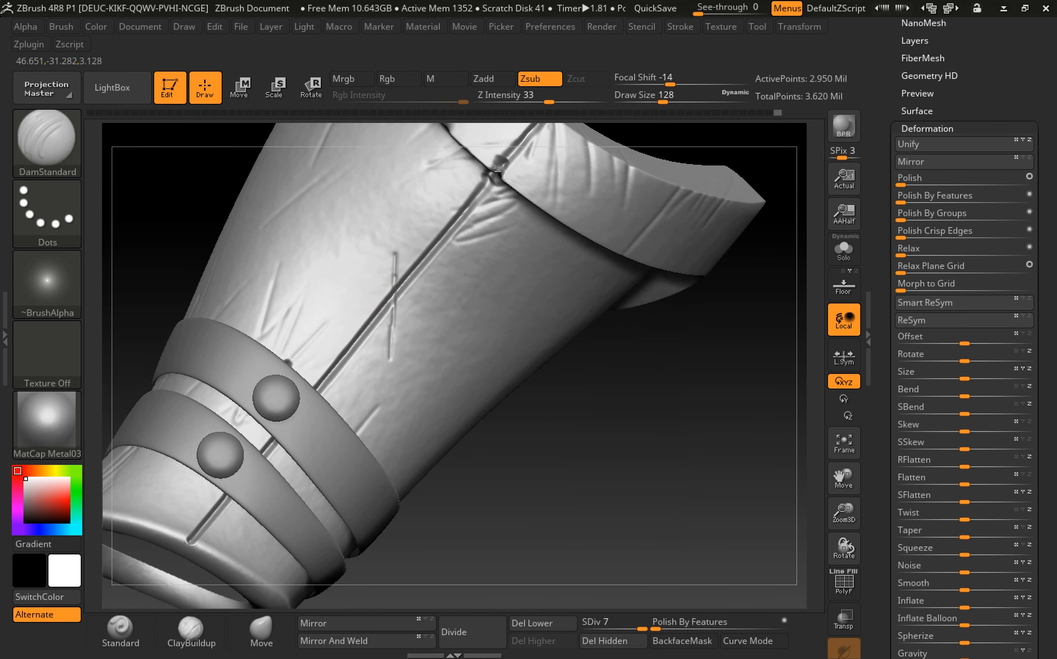
{"action": "left_click_drag", "start_coordinate": [439, 205], "coordinate": [444, 306]}
{"action": "left_click_drag", "start_coordinate": [441, 251], "coordinate": [422, 339]}
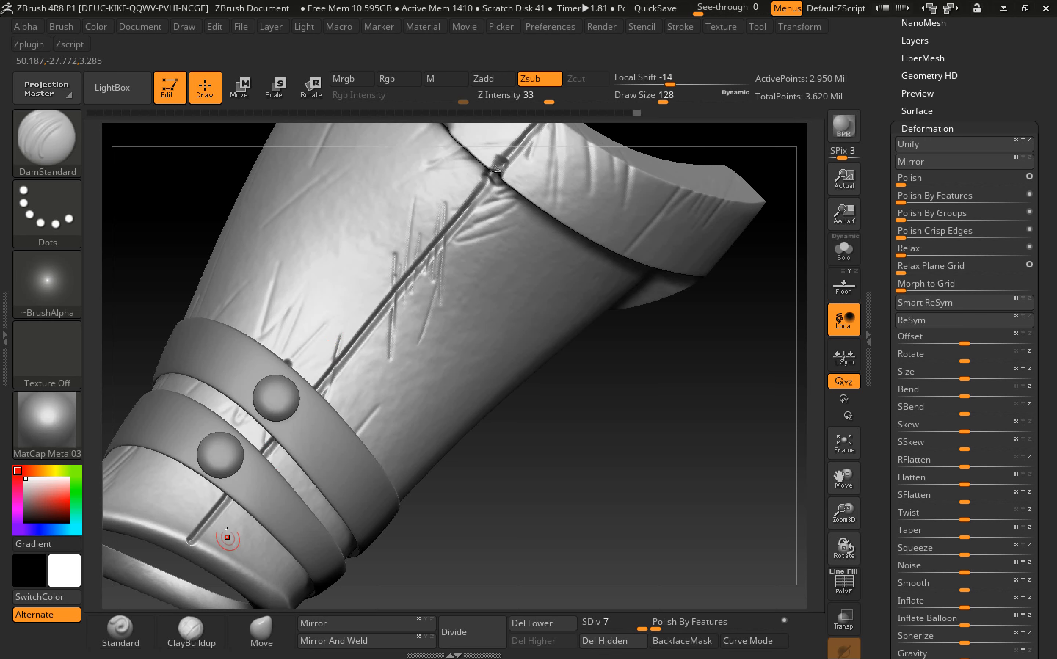
{"action": "left_click_drag", "start_coordinate": [375, 279], "coordinate": [367, 395]}
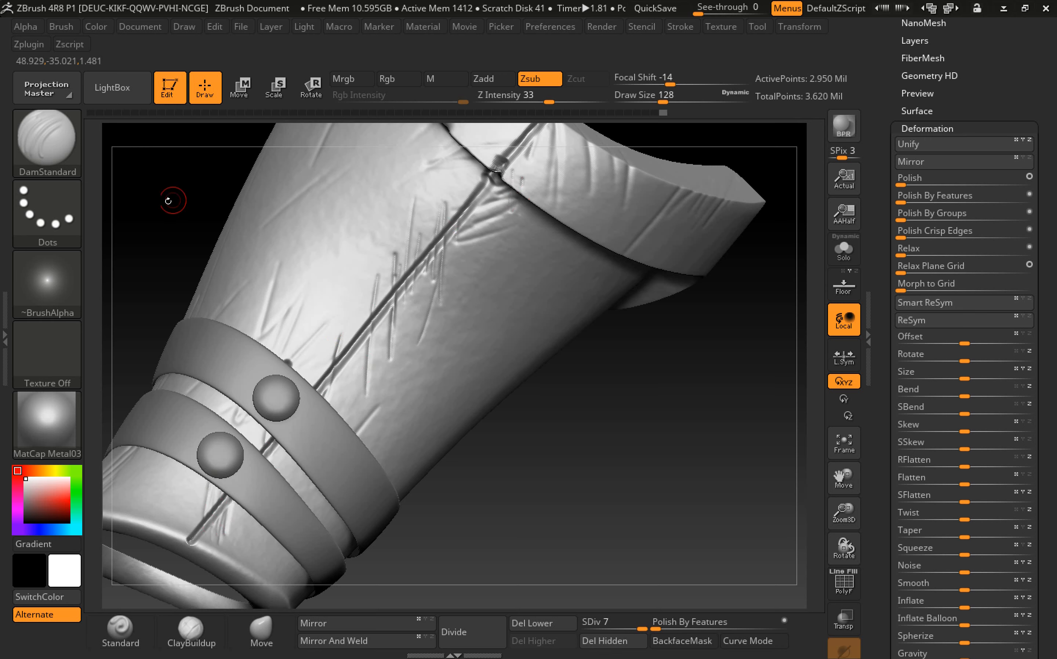
- Flatten the raised spot at the rim's lower edge beside the groove with the hPolish brush
{"action": "left_click", "coordinate": [56, 150]}
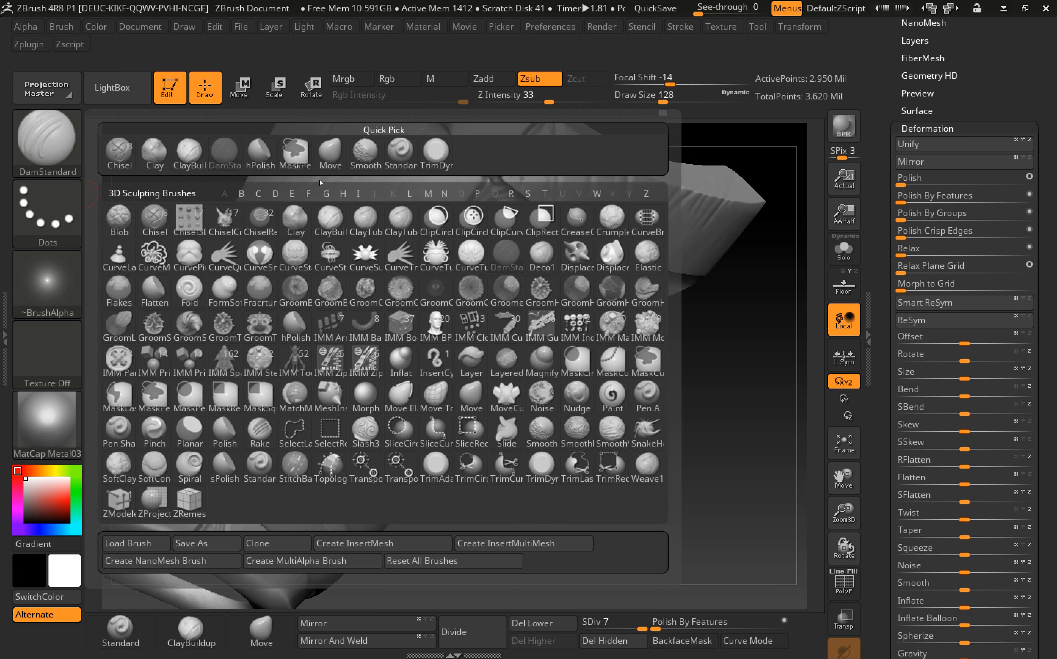
{"action": "left_click", "coordinate": [260, 153]}
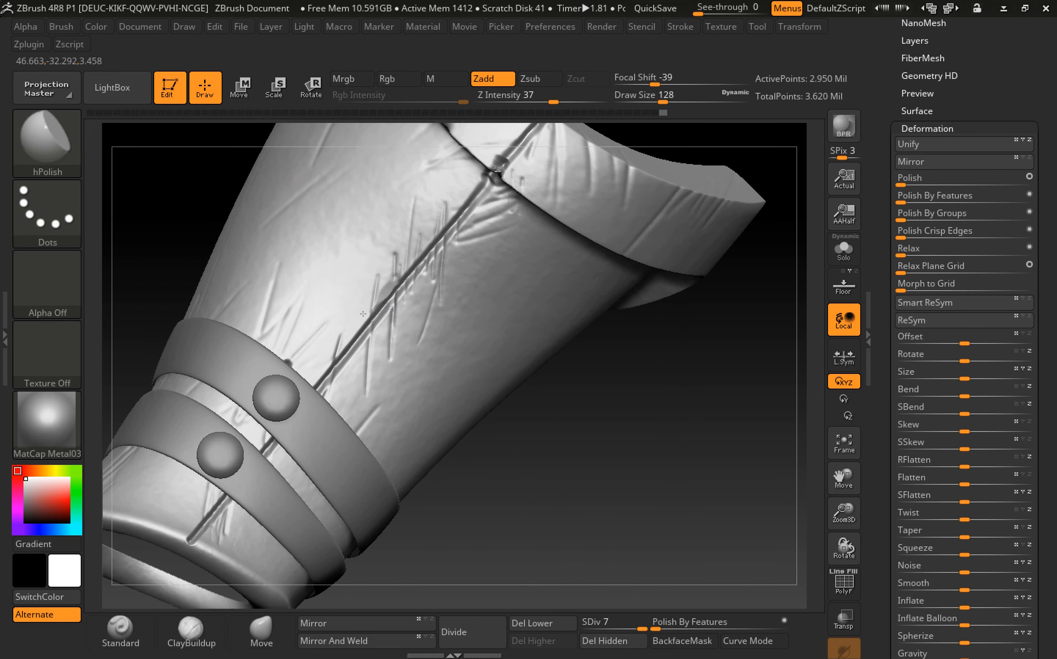
{"action": "left_click_drag", "start_coordinate": [638, 369], "coordinate": [554, 224]}
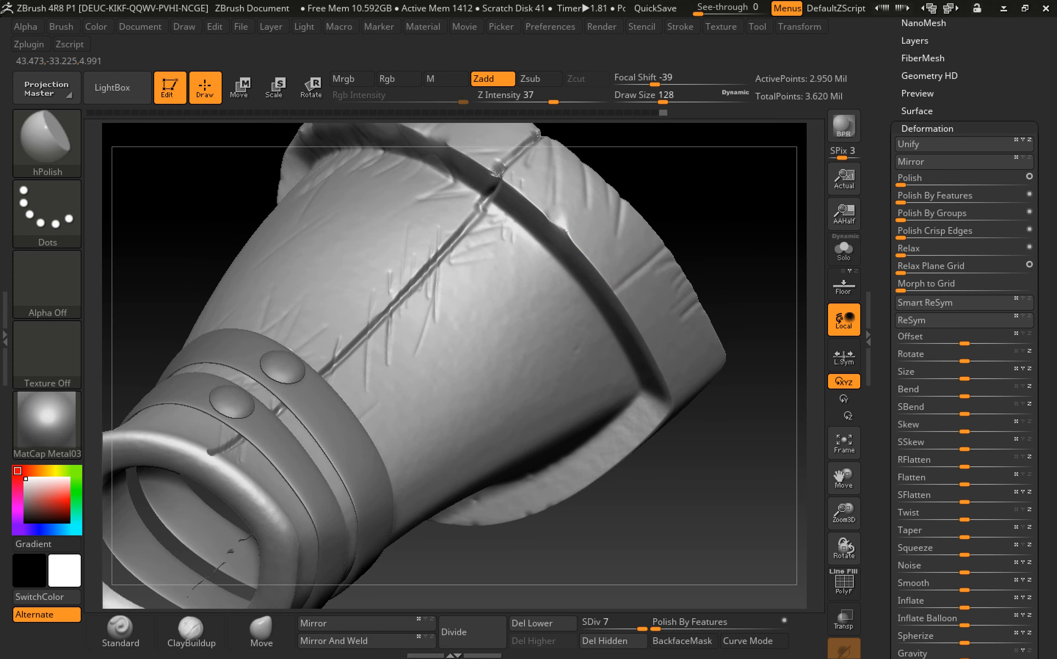
{"action": "left_click_drag", "start_coordinate": [587, 255], "coordinate": [590, 260]}
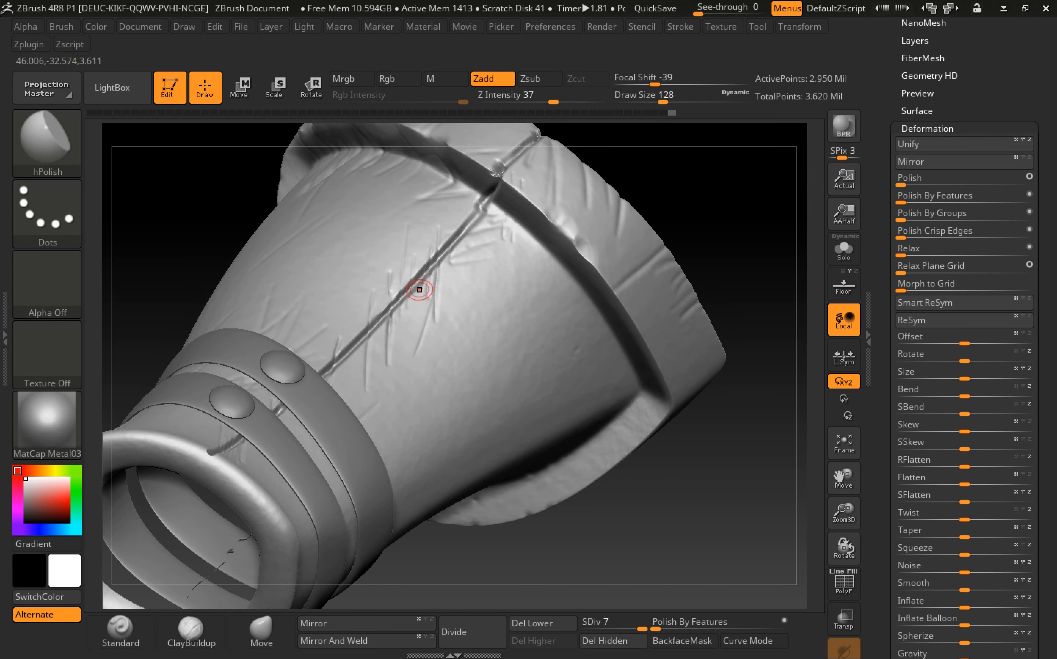
- Carve short diagonal DamStandard scratches across the groove on the opposite riveted side, from the rim joint to beyond the straps
{"action": "left_click_drag", "start_coordinate": [714, 509], "coordinate": [535, 417]}
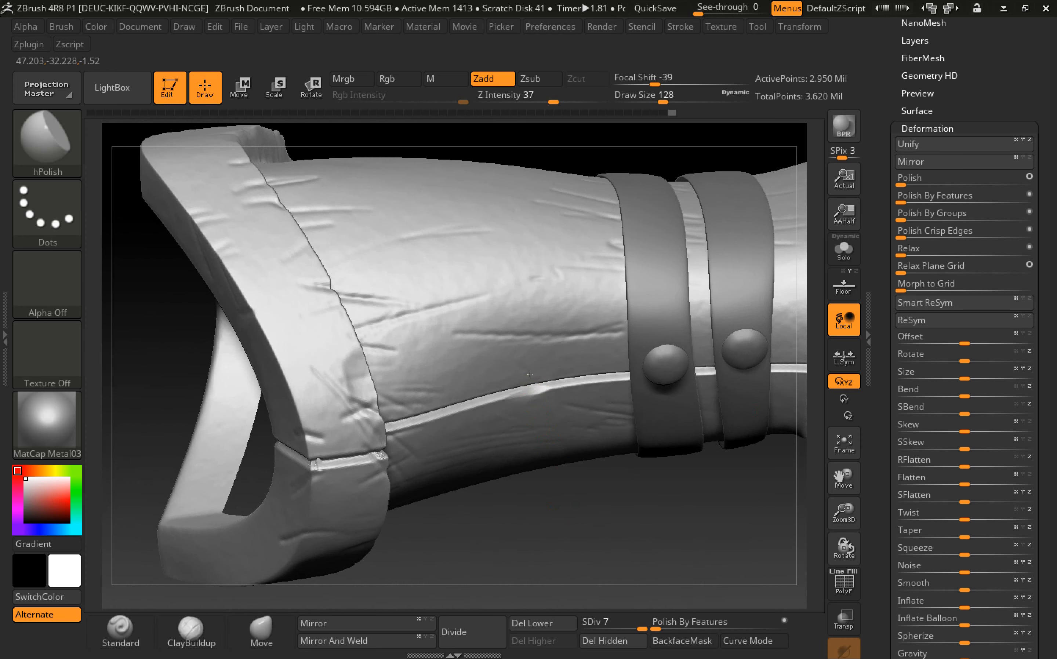
{"action": "left_click", "coordinate": [47, 139]}
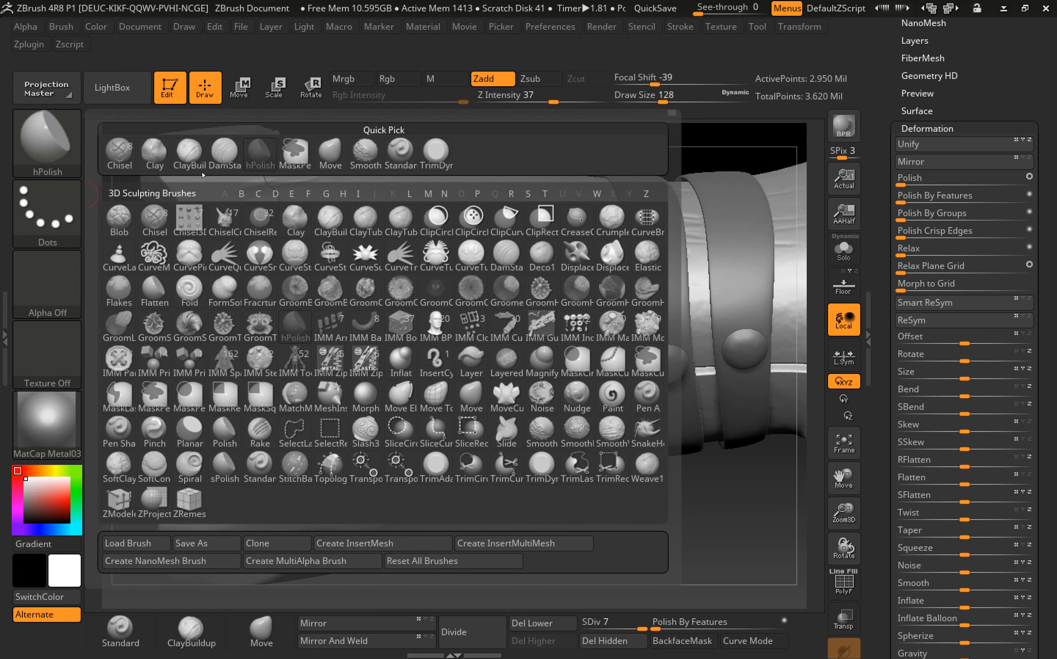
{"action": "left_click", "coordinate": [230, 165]}
{"action": "left_click_drag", "start_coordinate": [552, 348], "coordinate": [525, 392]}
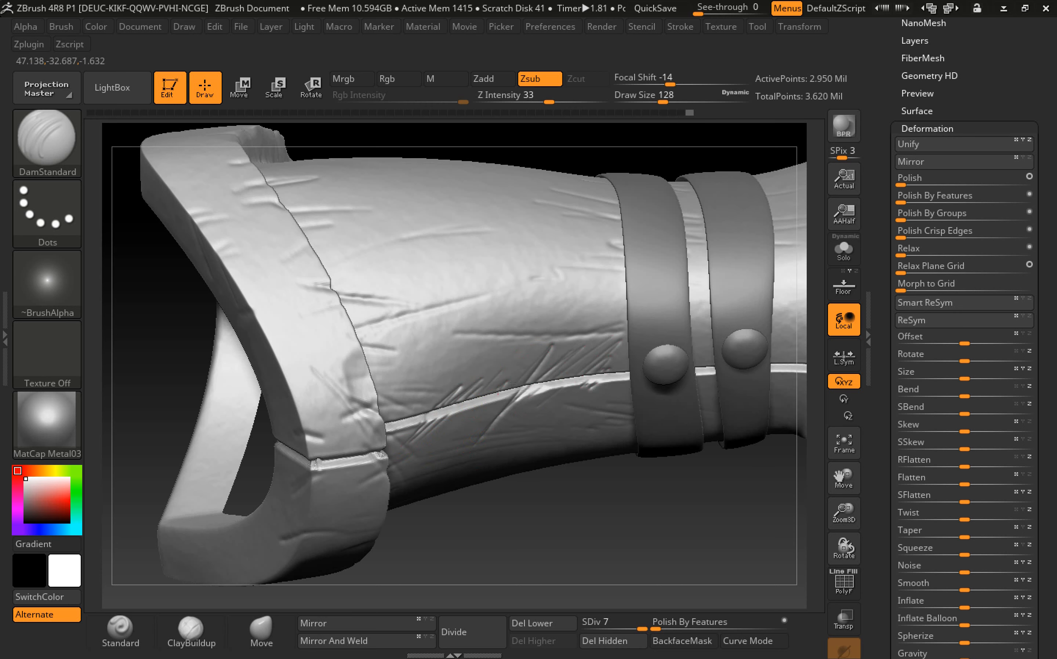
{"action": "left_click_drag", "start_coordinate": [580, 517], "coordinate": [590, 373]}
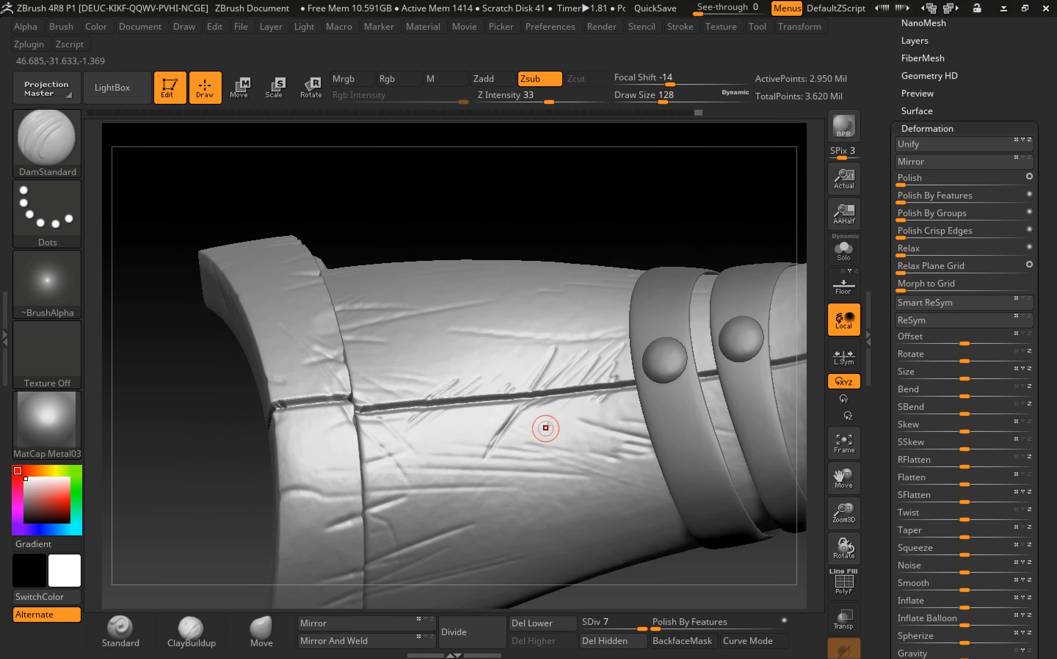
{"action": "left_click_drag", "start_coordinate": [513, 373], "coordinate": [450, 430]}
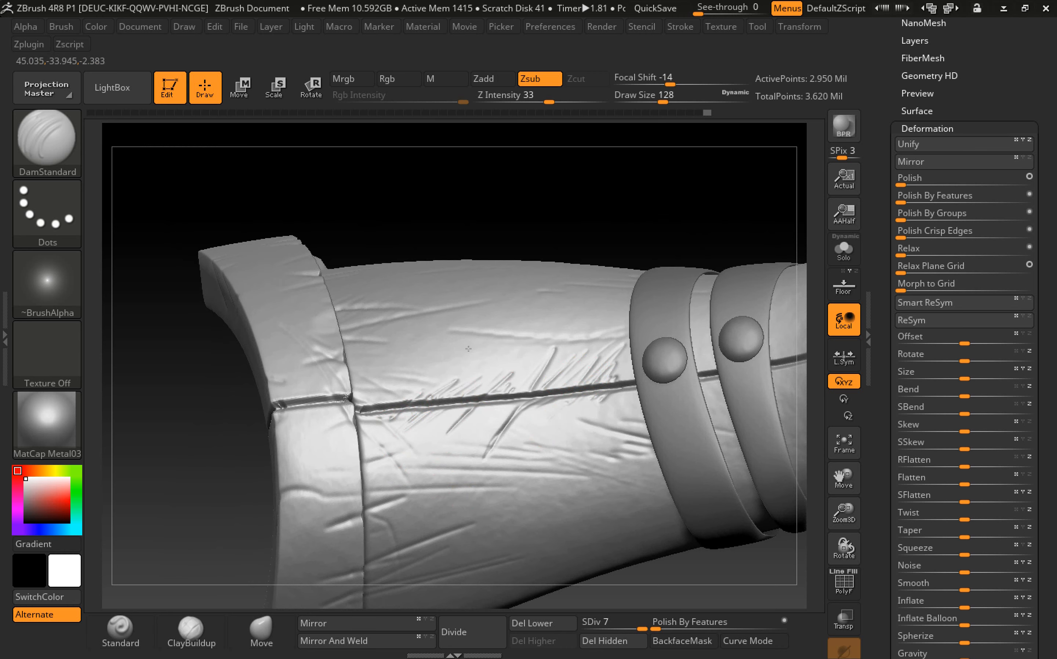
{"action": "left_click_drag", "start_coordinate": [590, 201], "coordinate": [612, 276]}
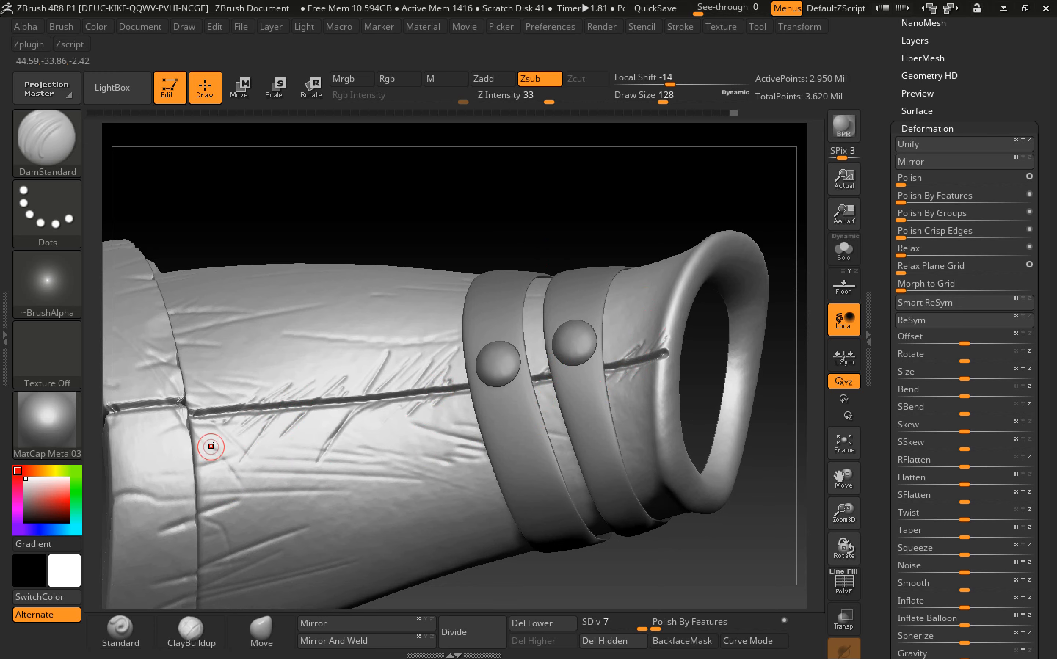
- Switch to the Standard brush for the sleeve's front and import the ornament image 8bd2d716ec70ba56fe3cdaa1208e067e as its alpha
{"action": "mouse_move", "coordinate": [561, 194]}
{"action": "left_mouse_down"}
{"action": "mouse_move", "coordinate": [559, 252]}
{"action": "mouse_move", "coordinate": [677, 289]}
{"action": "mouse_move", "coordinate": [568, 381]}
{"action": "mouse_move", "coordinate": [396, 419]}
{"action": "mouse_move", "coordinate": [491, 266]}
{"action": "mouse_move", "coordinate": [622, 354]}
{"action": "mouse_move", "coordinate": [552, 373]}
{"action": "mouse_move", "coordinate": [615, 385]}
{"action": "mouse_move", "coordinate": [604, 362]}
{"action": "mouse_move", "coordinate": [687, 380]}
{"action": "mouse_move", "coordinate": [644, 361]}
{"action": "left_mouse_up"}
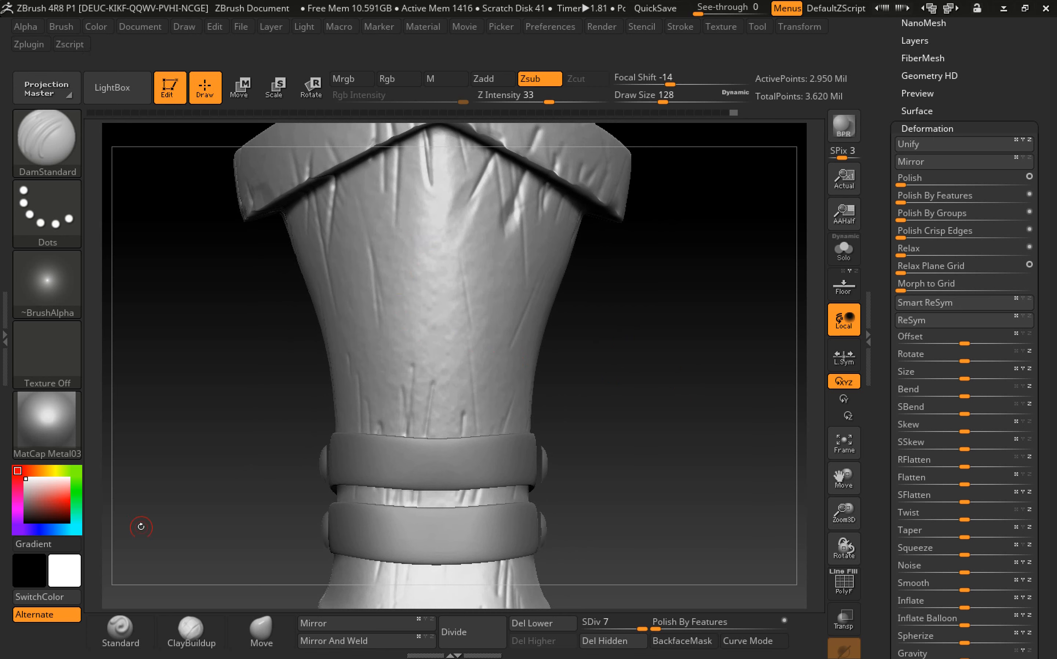
{"action": "left_click", "coordinate": [127, 632]}
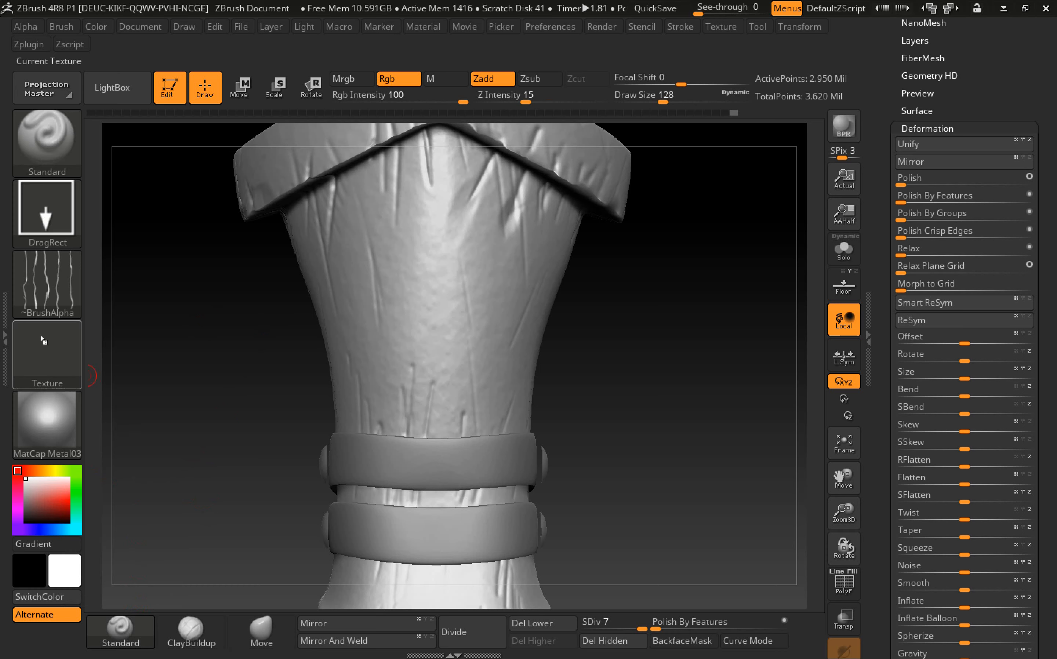
{"action": "mouse_move", "coordinate": [58, 296]}
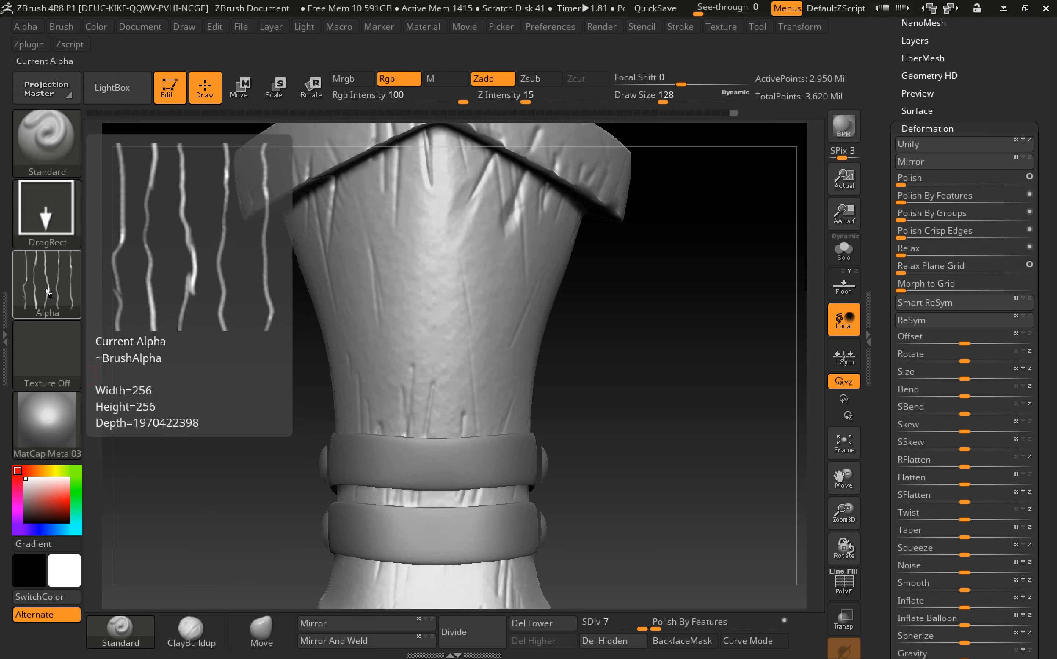
{"action": "left_click", "coordinate": [47, 292]}
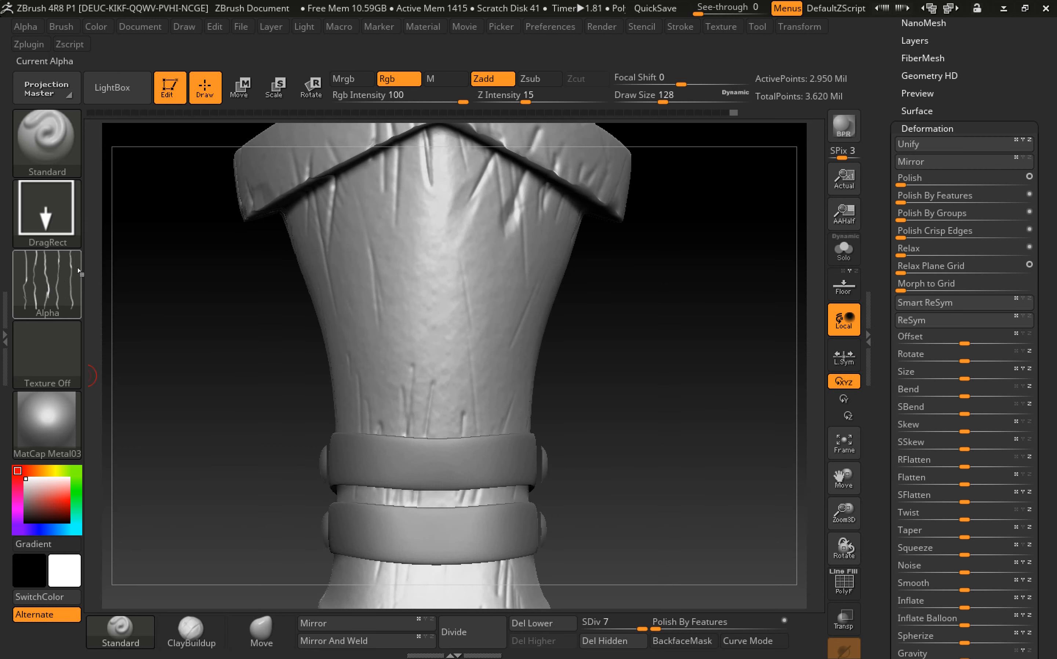
{"action": "left_click", "coordinate": [48, 295]}
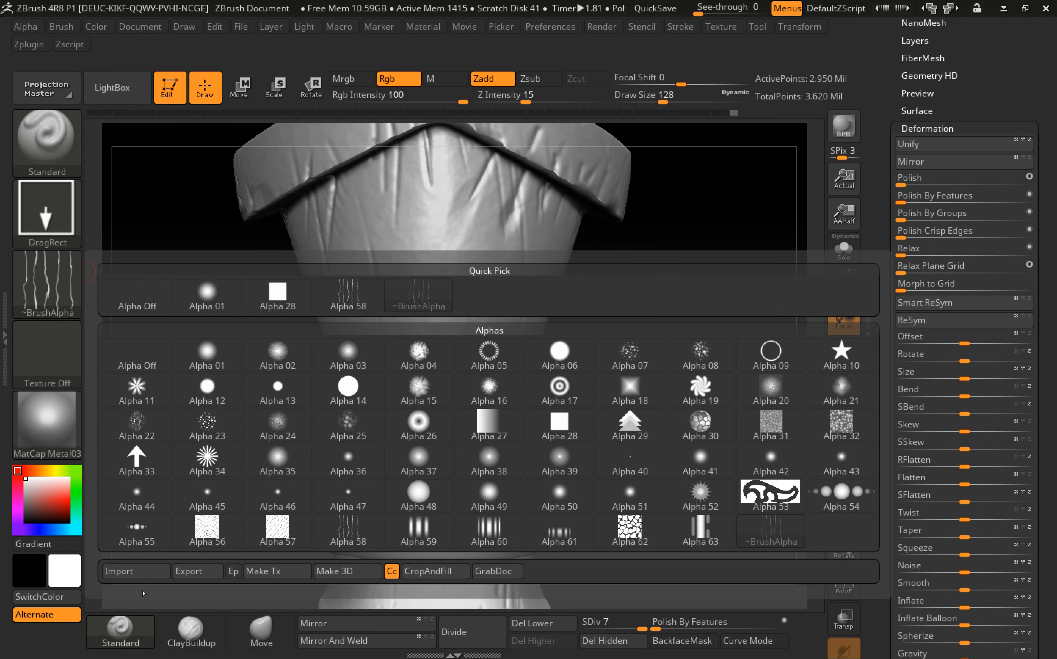
{"action": "left_click", "coordinate": [129, 579]}
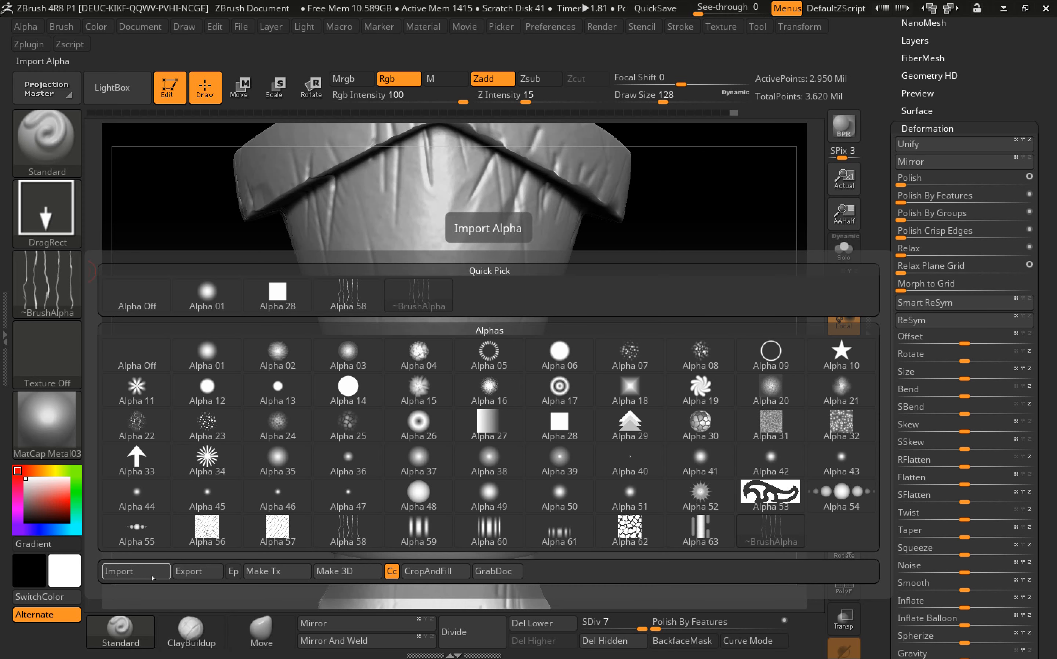
{"action": "left_click", "coordinate": [143, 580]}
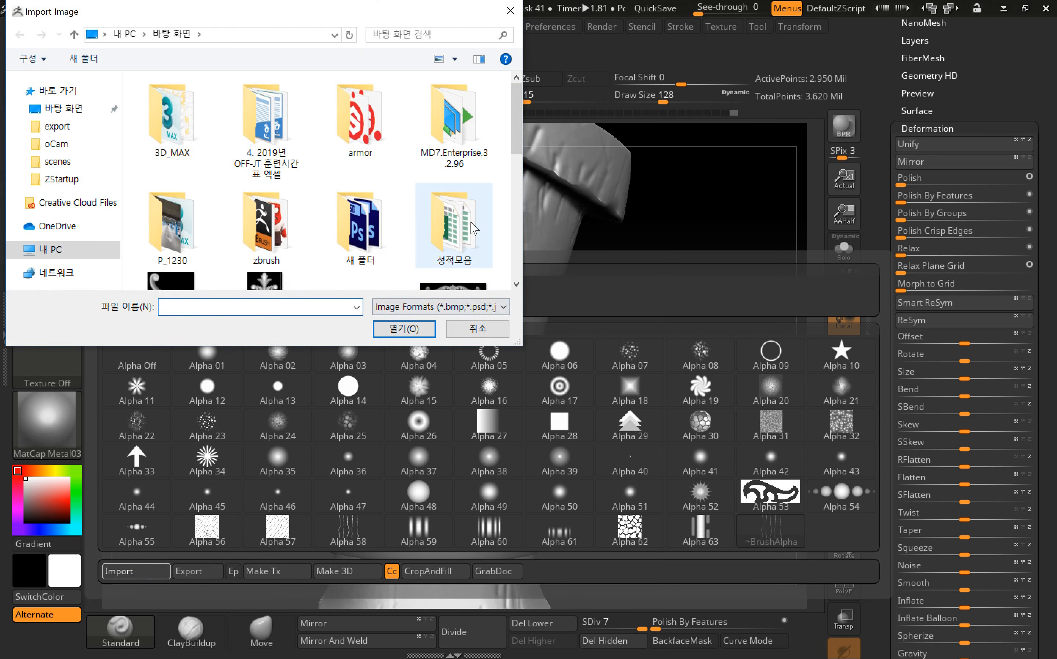
{"action": "scroll", "coordinate": [523, 174], "scroll_direction": "down", "scroll_amount": 2}
{"action": "scroll", "coordinate": [522, 173], "scroll_direction": "down", "scroll_amount": 1}
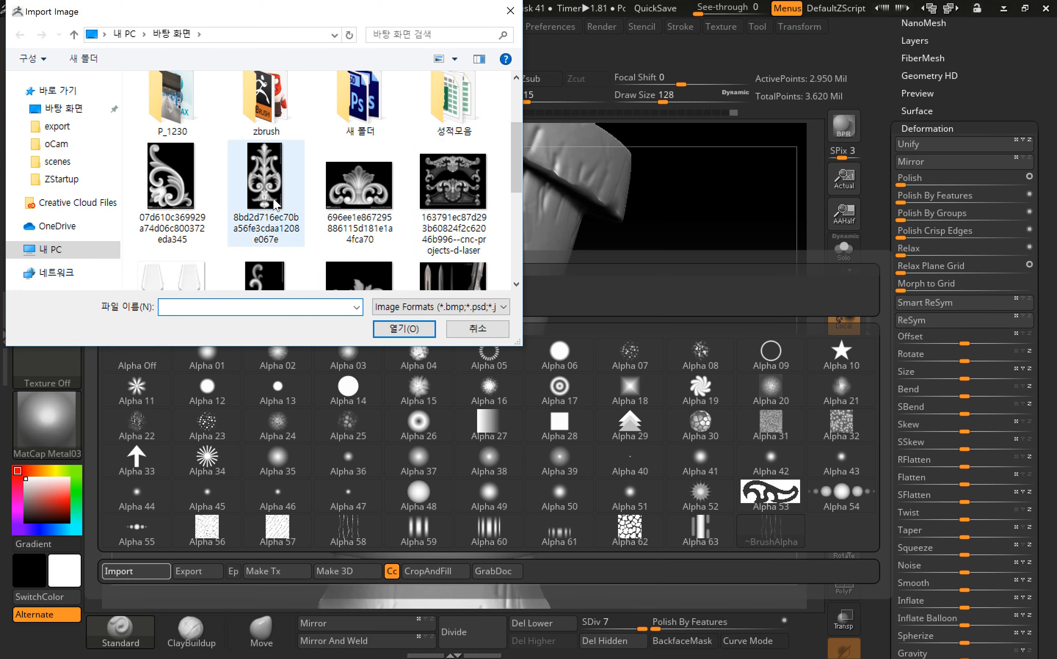
{"action": "left_click", "coordinate": [267, 176]}
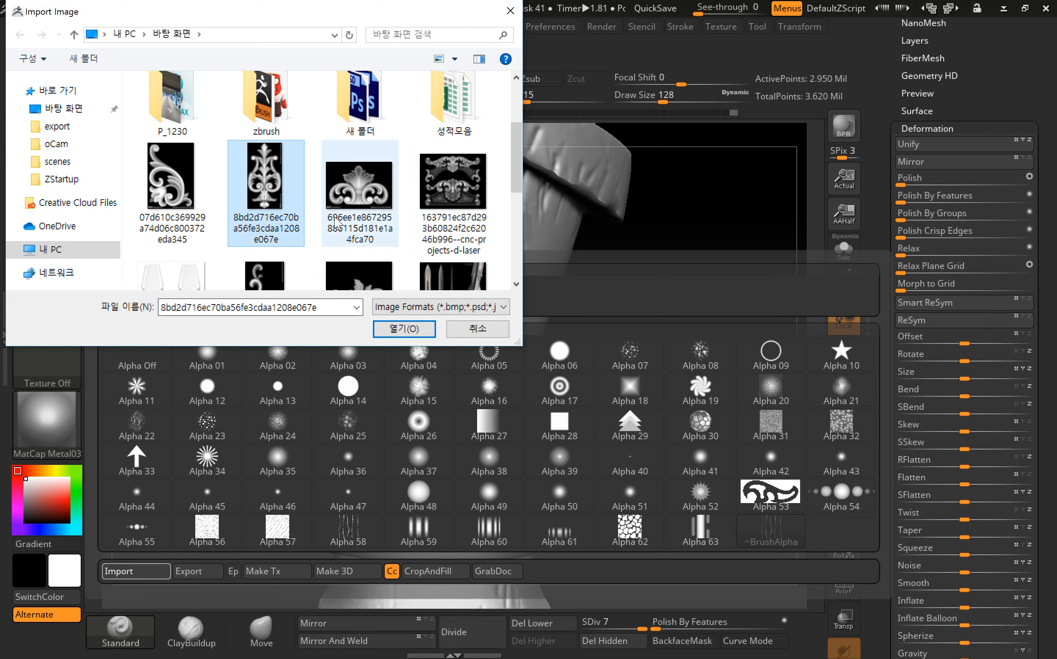
{"action": "left_click", "coordinate": [410, 332]}
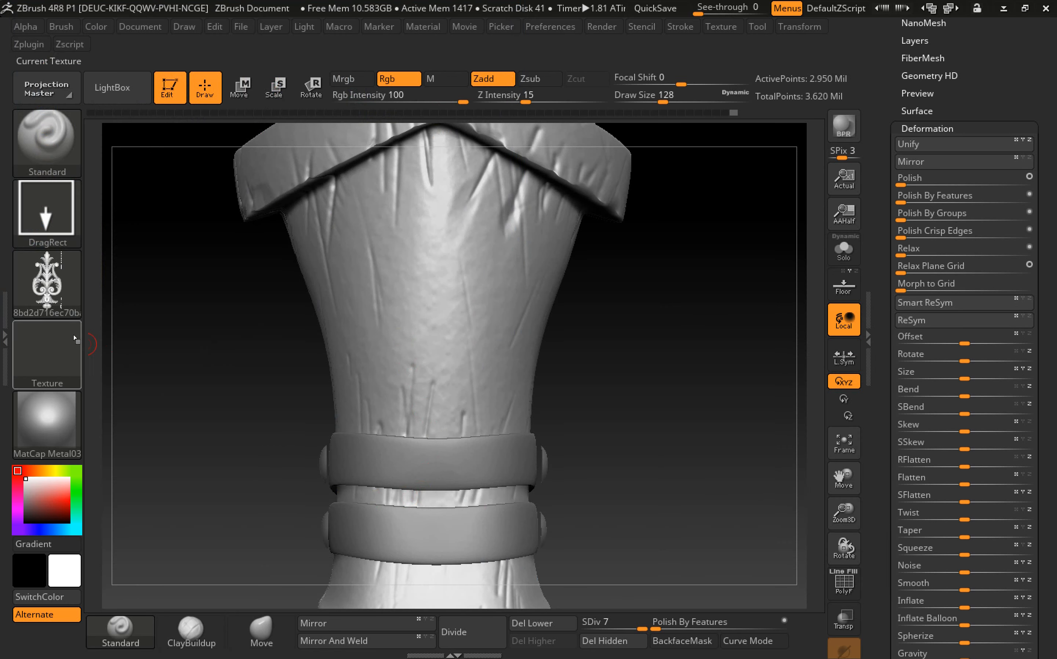
- Try stamping the imported ornament on the middle of the sleeve's front above the straps, and undo the stamp
{"action": "left_click", "coordinate": [47, 283]}
{"action": "mouse_move", "coordinate": [496, 301]}
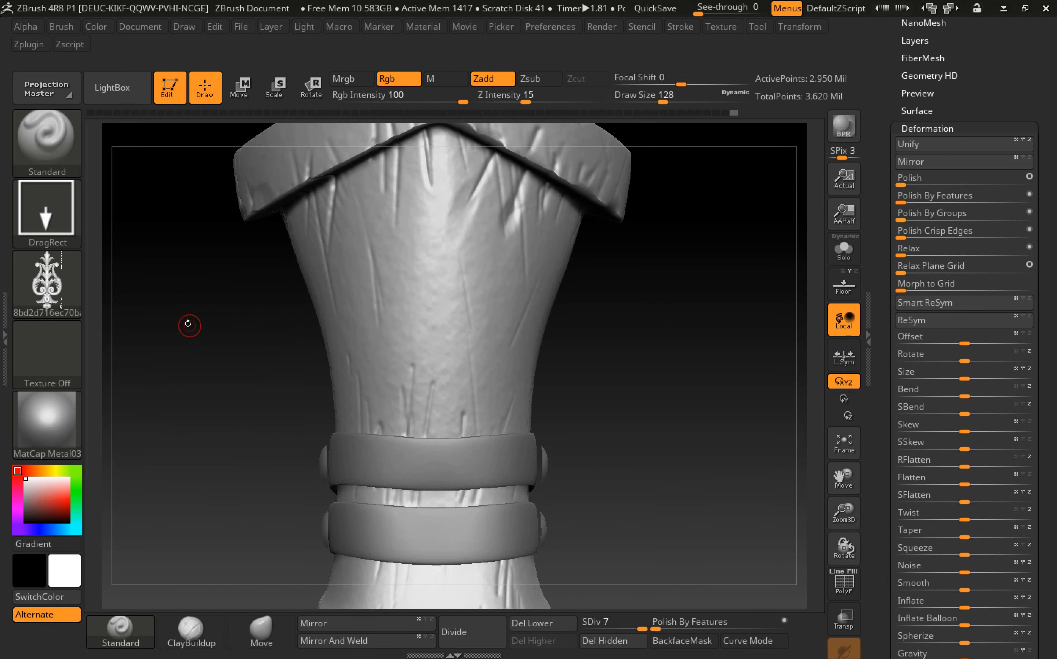
{"action": "mouse_move", "coordinate": [66, 296]}
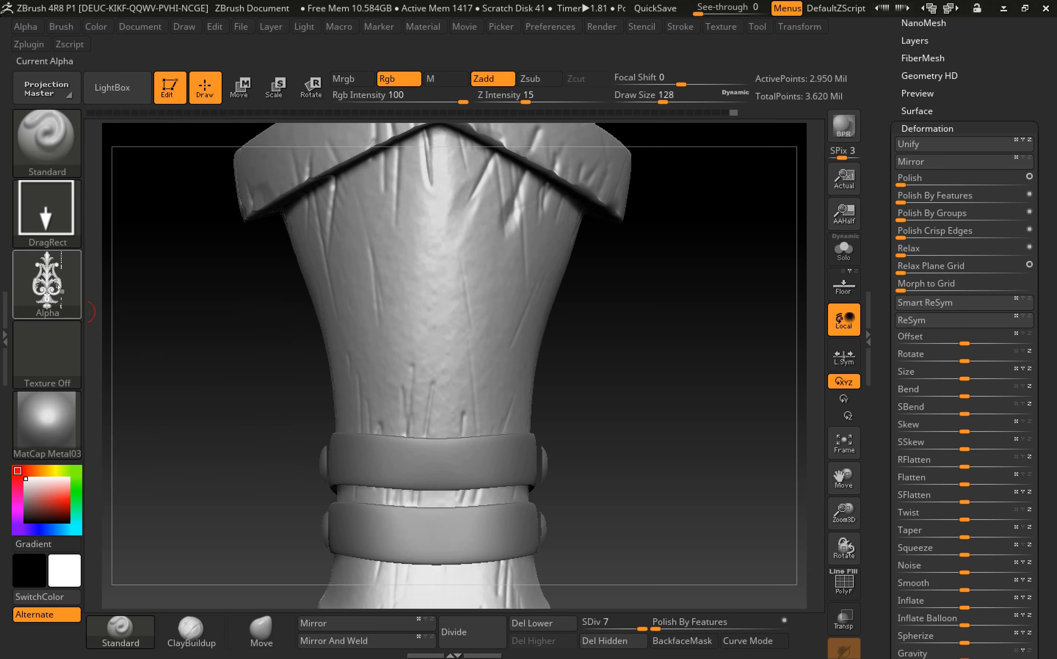
{"action": "mouse_move", "coordinate": [47, 211]}
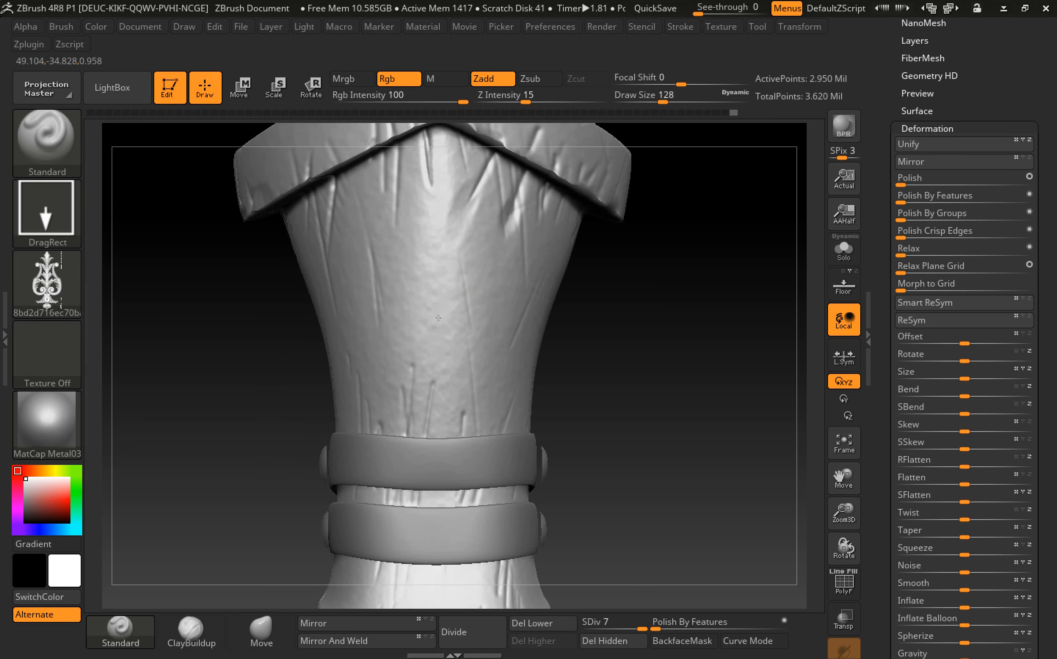
{"action": "left_click_drag", "start_coordinate": [438, 348], "coordinate": [438, 462]}
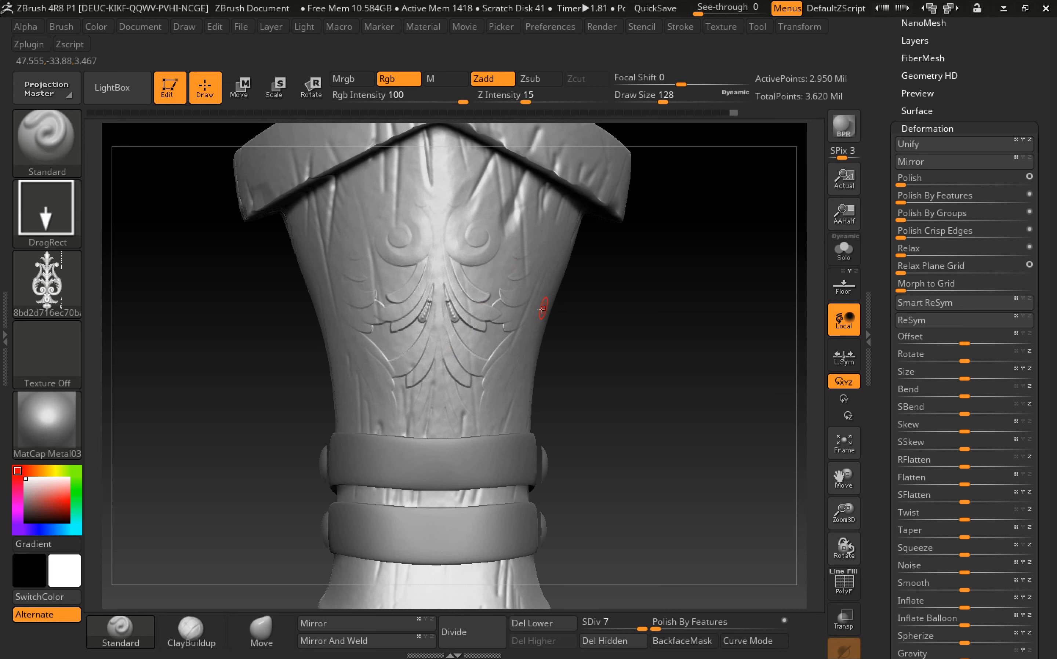
{"action": "key", "text": "ctrl+z"}
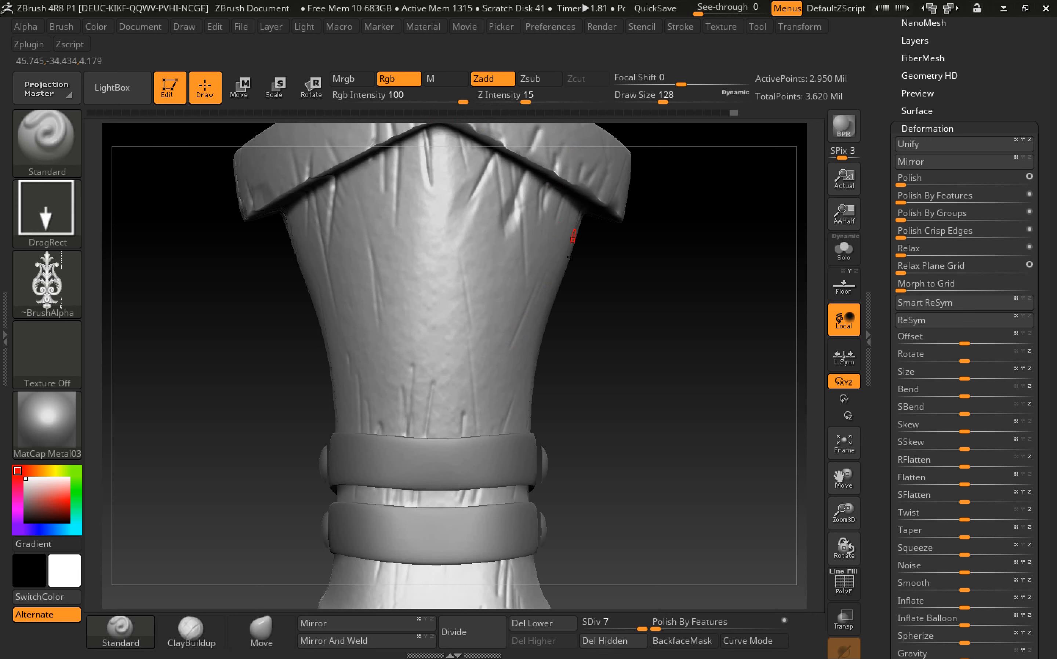
- Set the brush's Draw Size to 794 and Focal Shift to -100, test the ornament stamp on the sleeve's front and undo it
{"action": "mouse_move", "coordinate": [681, 85]}
{"action": "left_mouse_down"}
{"action": "mouse_move", "coordinate": [692, 100]}
{"action": "mouse_move", "coordinate": [731, 100]}
{"action": "left_mouse_up"}
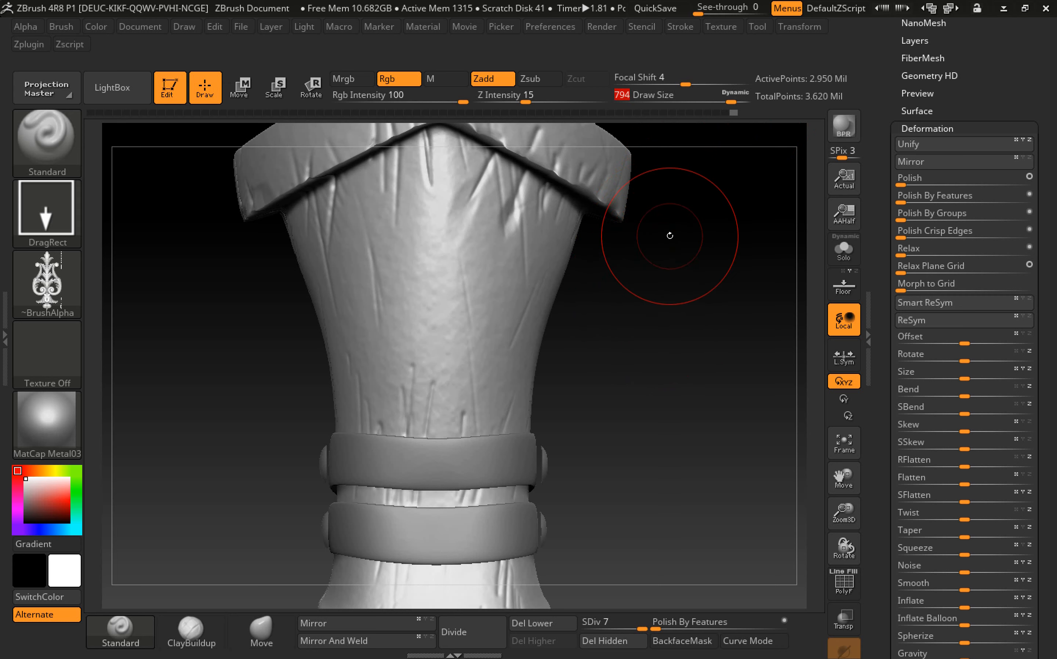
{"action": "left_click_drag", "start_coordinate": [685, 84], "coordinate": [606, 83]}
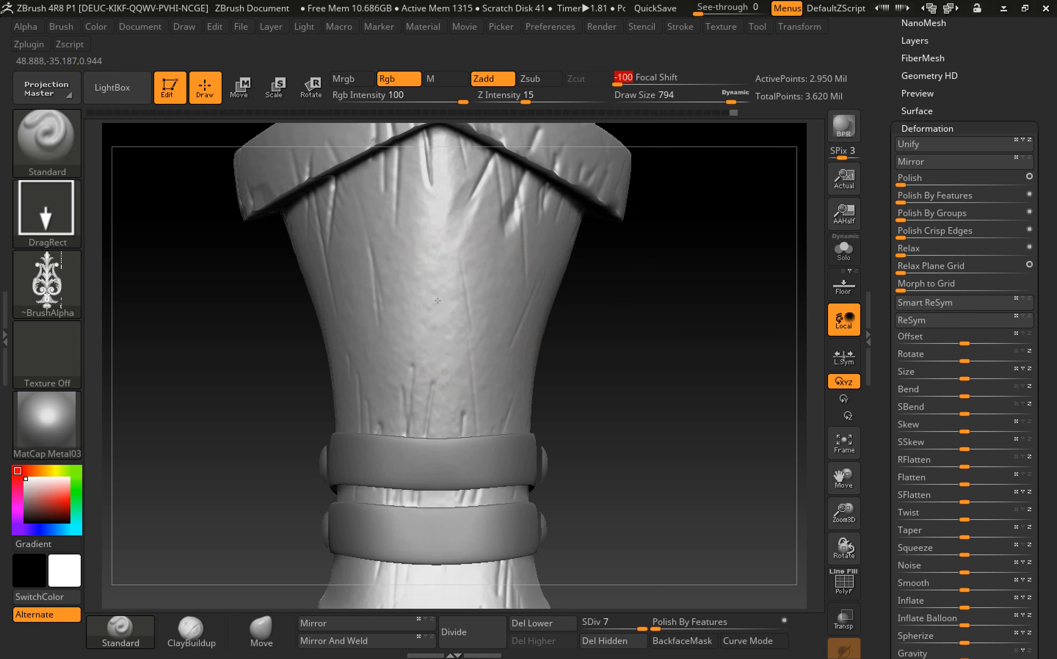
{"action": "mouse_move", "coordinate": [437, 301]}
{"action": "left_mouse_down"}
{"action": "mouse_move", "coordinate": [437, 418]}
{"action": "mouse_move", "coordinate": [429, 293]}
{"action": "left_mouse_up"}
{"action": "mouse_move", "coordinate": [385, 251]}
{"action": "left_mouse_down"}
{"action": "mouse_move", "coordinate": [434, 218]}
{"action": "mouse_move", "coordinate": [434, 167]}
{"action": "mouse_move", "coordinate": [435, 176]}
{"action": "left_mouse_up"}
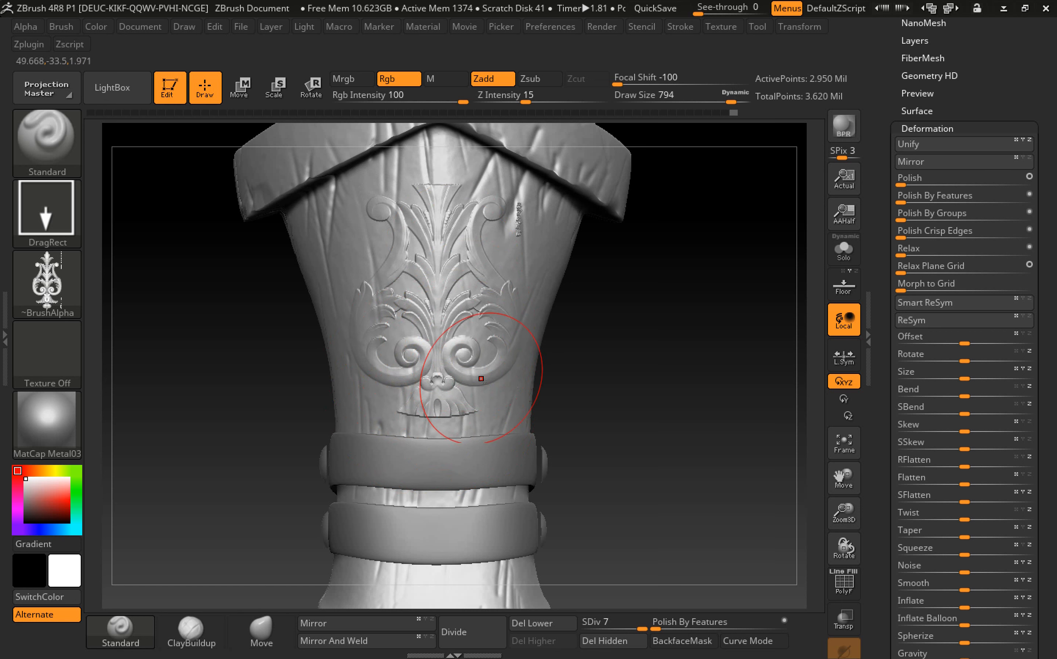
{"action": "key", "text": "ctrl+z"}
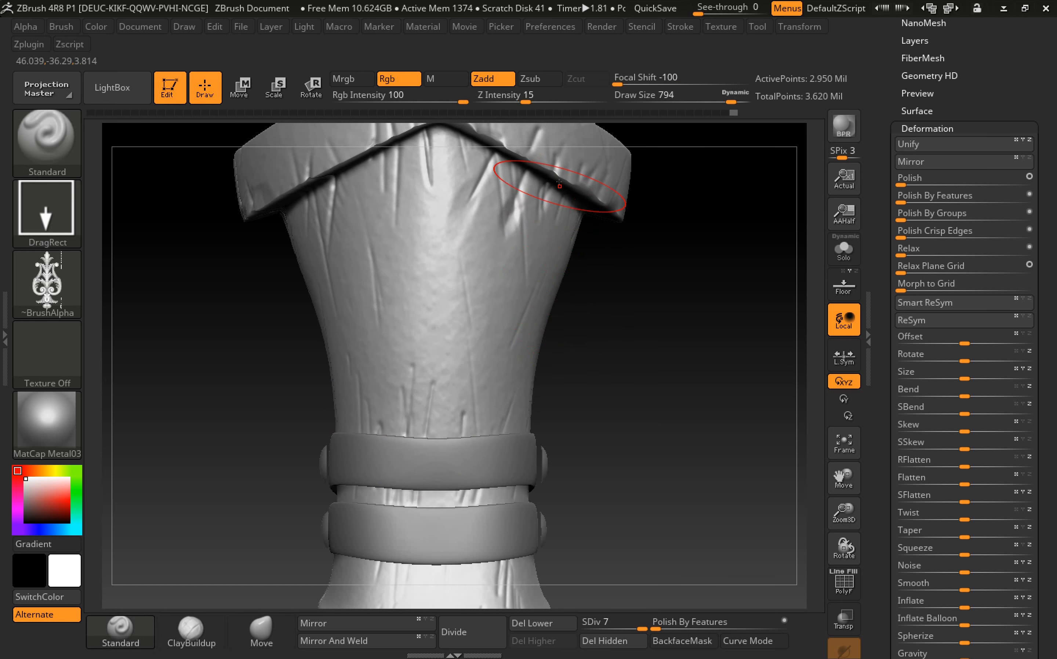
- Try an ornament stamp with Z Intensity 67 on the sleeve's front, and undo it
{"action": "left_click", "coordinate": [536, 102]}
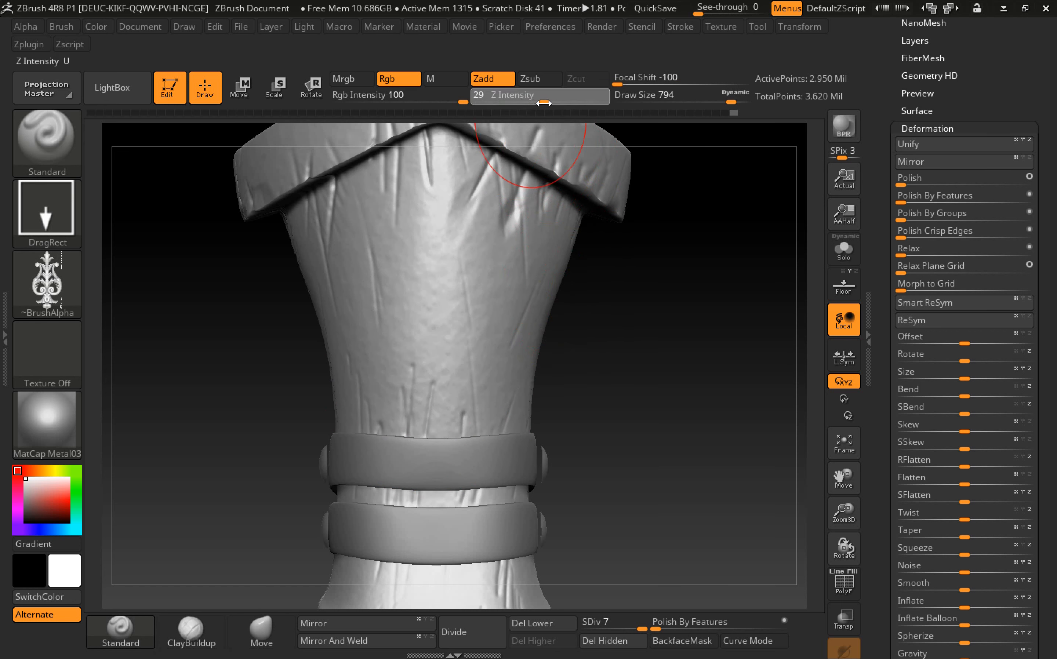
{"action": "left_click_drag", "start_coordinate": [572, 102], "coordinate": [580, 102]}
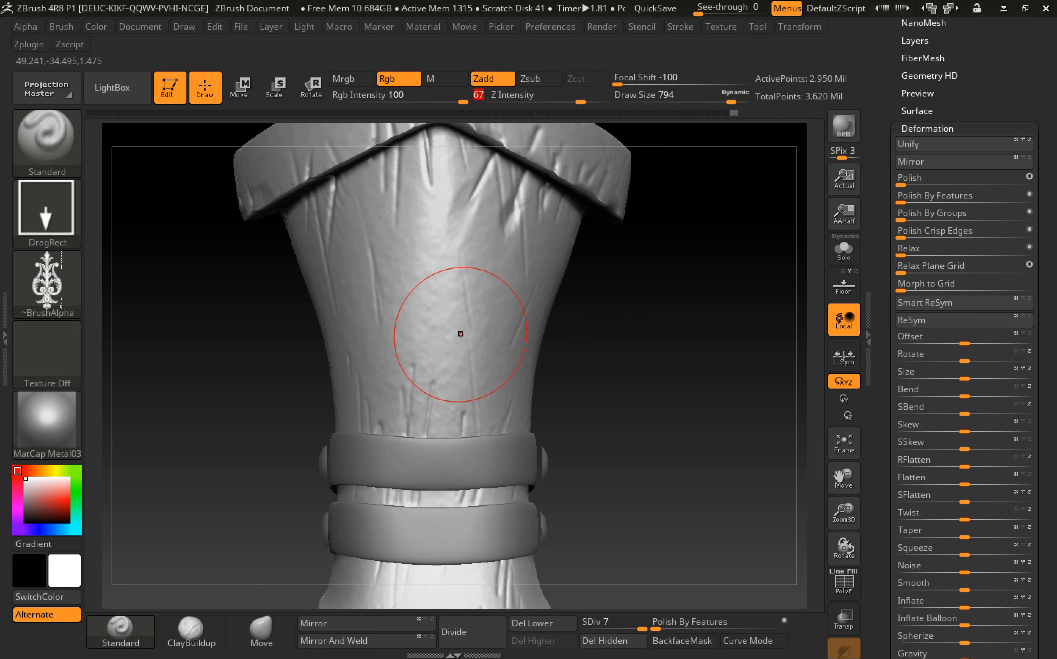
{"action": "left_click_drag", "start_coordinate": [440, 367], "coordinate": [444, 132]}
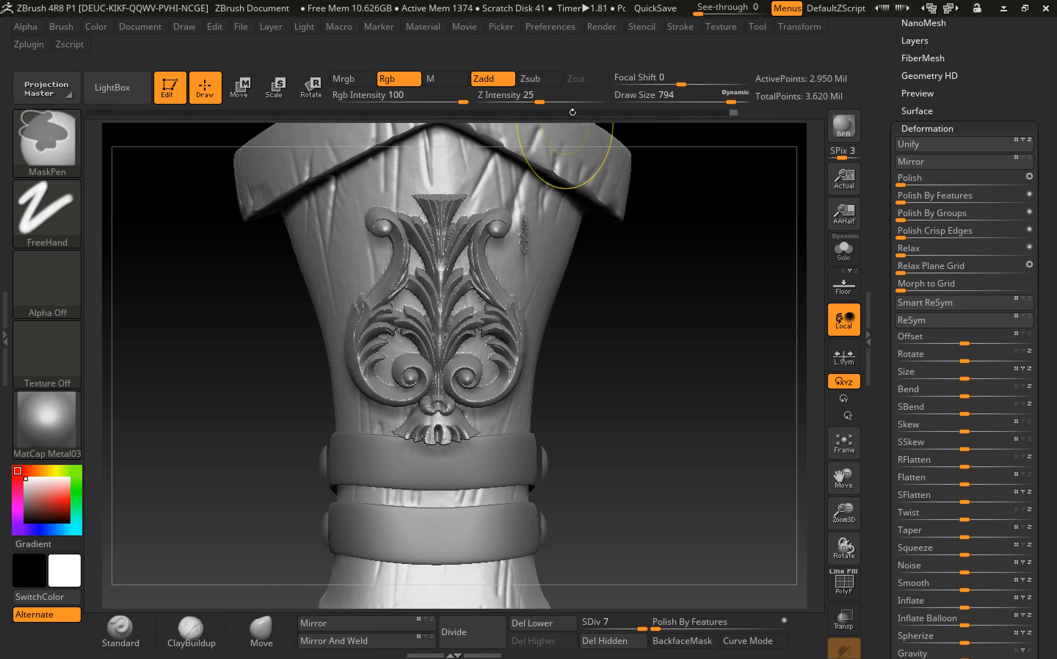
{"action": "key", "text": "ctrl+z"}
- Lower the Z Intensity to 20, try the ornament stamp on the sleeve's front again and undo it
{"action": "left_click_drag", "start_coordinate": [581, 102], "coordinate": [566, 105]}
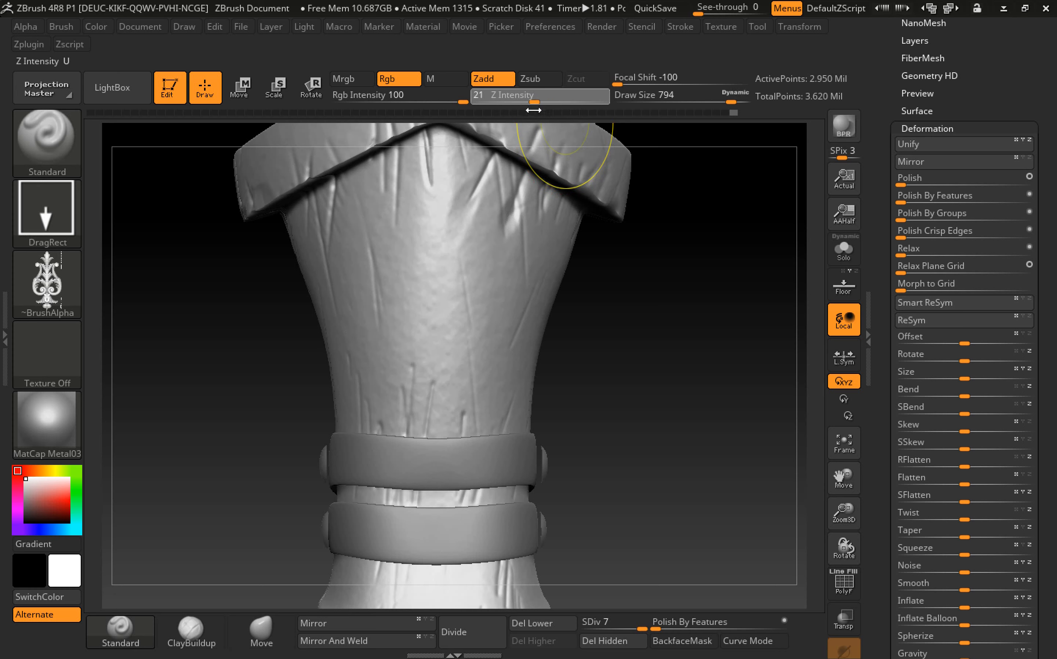
{"action": "left_click_drag", "start_coordinate": [533, 110], "coordinate": [531, 110]}
{"action": "left_click_drag", "start_coordinate": [436, 308], "coordinate": [436, 432]}
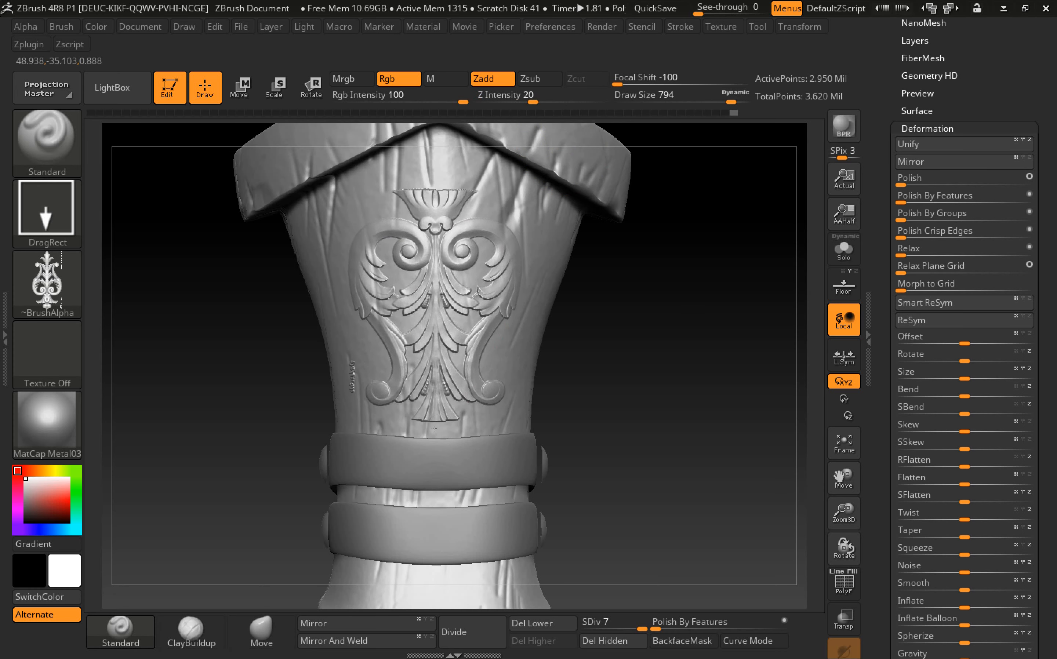
{"action": "key", "text": "ctrl+z"}
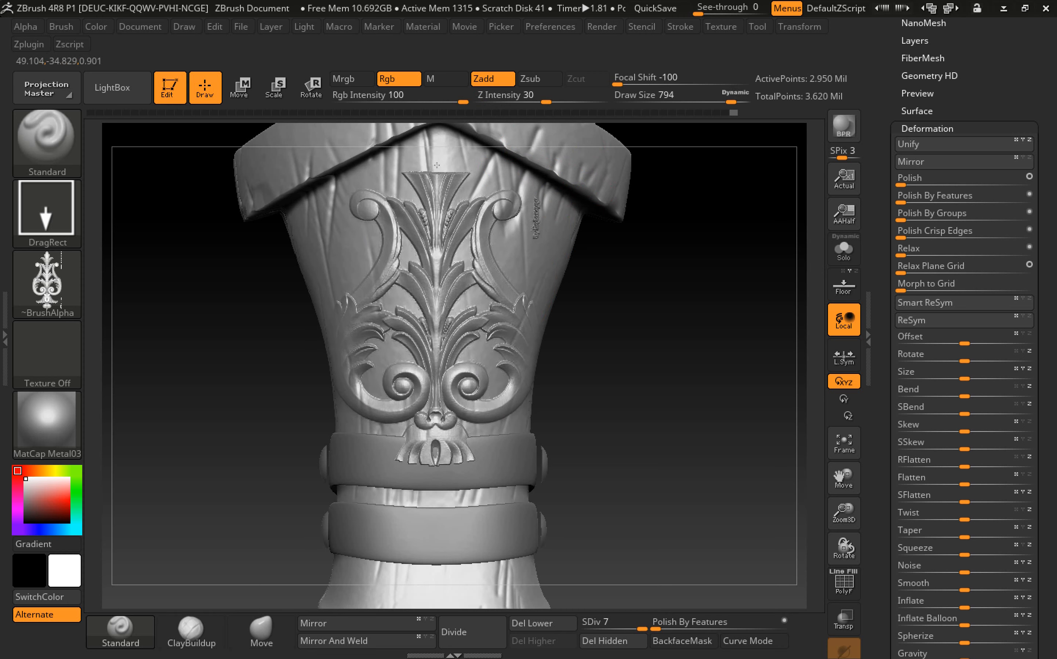
- Try the floral ornament stamp at two different heights on the sleeve's front and undo both attempts
{"action": "left_click_drag", "start_coordinate": [667, 392], "coordinate": [547, 401]}
{"action": "left_click_drag", "start_coordinate": [723, 407], "coordinate": [465, 339]}
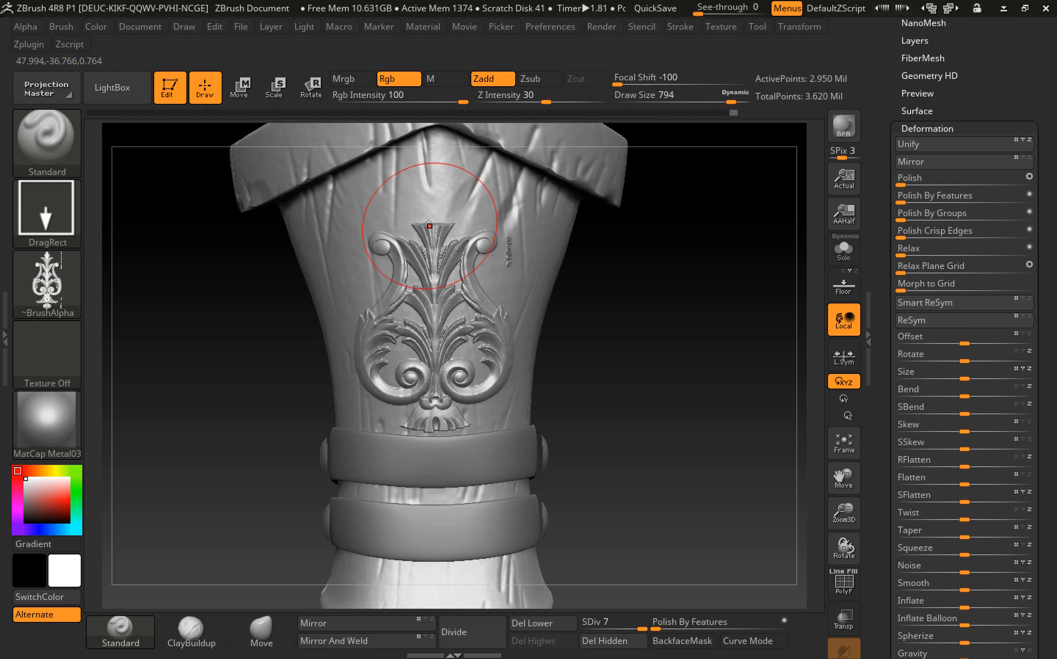
{"action": "key", "text": "ctrl+z"}
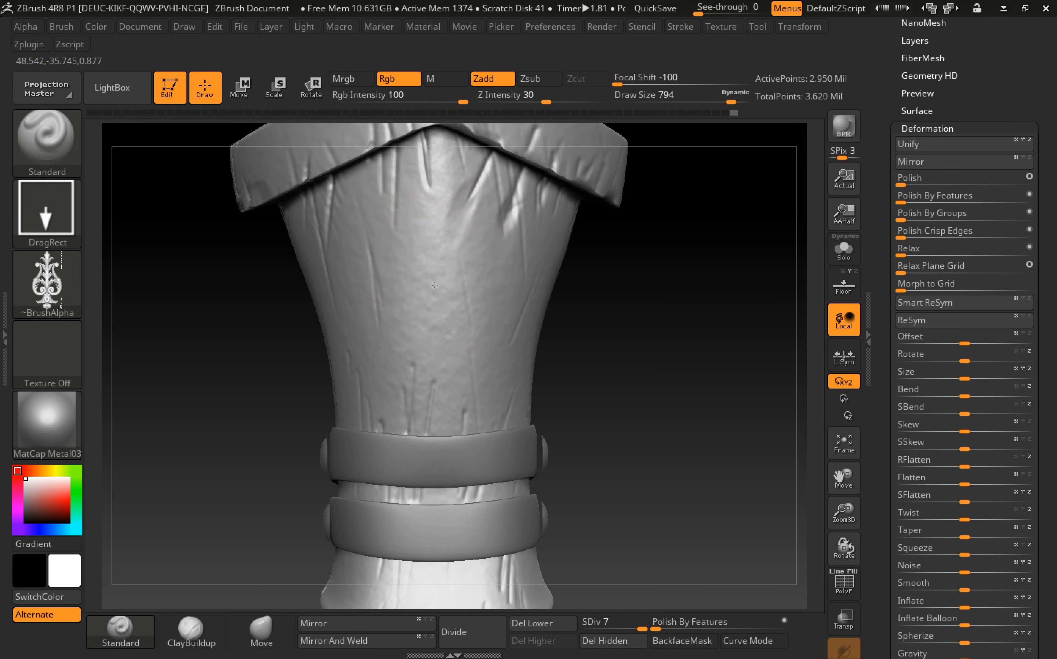
{"action": "mouse_move", "coordinate": [423, 158]}
{"action": "left_mouse_down"}
{"action": "mouse_move", "coordinate": [429, 126]}
{"action": "mouse_move", "coordinate": [435, 153]}
{"action": "left_mouse_up"}
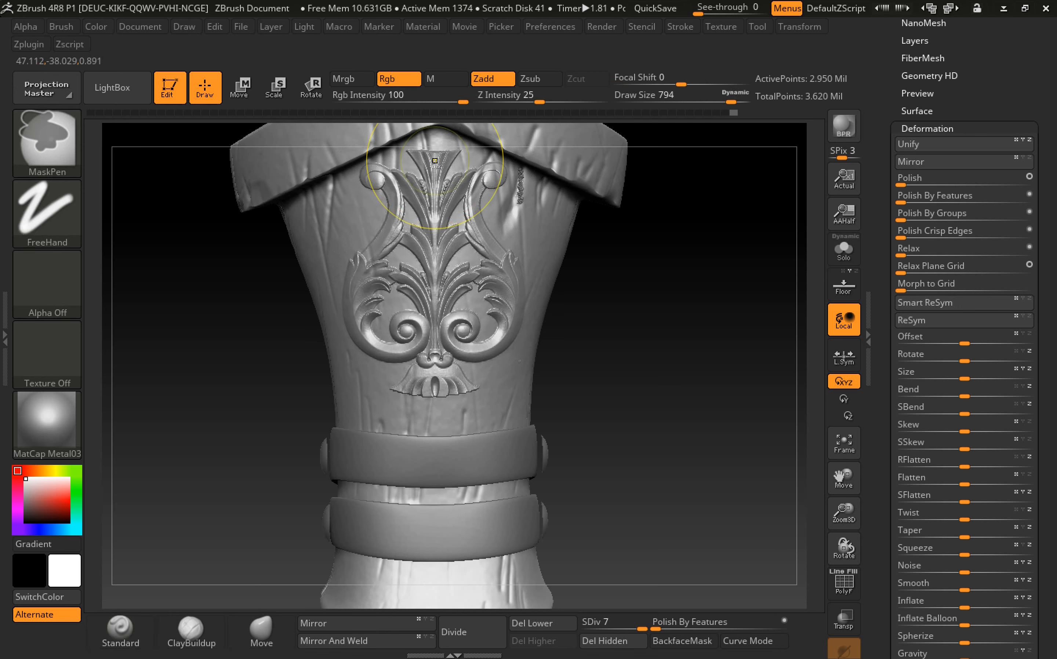
{"action": "key", "text": "ctrl+z"}
- Stamp the floral ornament centred on the sleeve's front, between the pointed collar and the upper strap
{"action": "left_click_drag", "start_coordinate": [433, 257], "coordinate": [432, 168]}
{"action": "left_click_drag", "start_coordinate": [680, 385], "coordinate": [676, 390]}
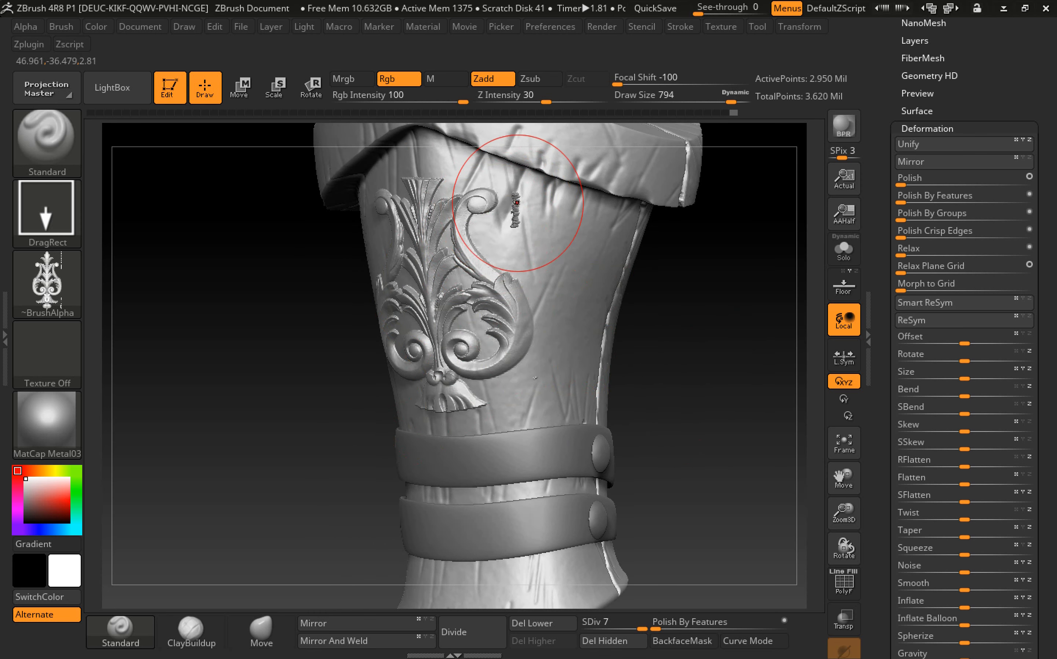
{"action": "left_click_drag", "start_coordinate": [745, 373], "coordinate": [732, 394]}
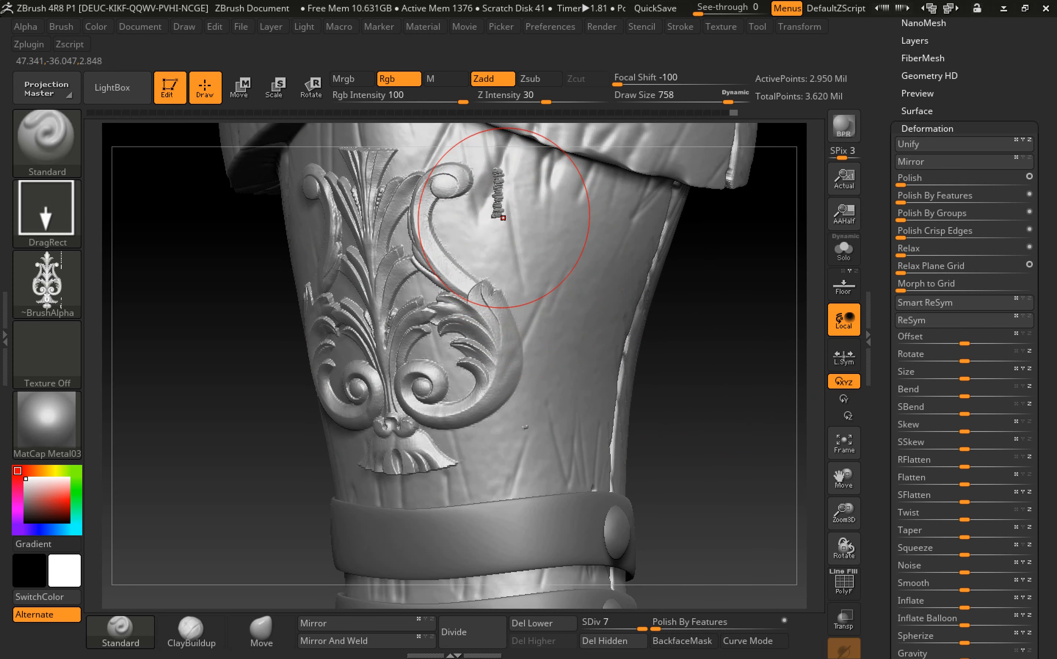
- Reduce the Draw Size to 262 and smooth away the stray alpha mark beside the ornament's upper scroll
{"action": "key", "text": "bracketleft"}
{"action": "key", "text": "bracketleft"}
{"action": "key", "text": "bracketleft"}
{"action": "key", "text": "bracketleft"}
{"action": "key", "text": "bracketleft"}
{"action": "key", "text": "bracketleft"}
{"action": "key", "text": "bracketleft"}
{"action": "key", "text": "bracketleft"}
{"action": "key", "text": "bracketleft"}
{"action": "key", "text": "bracketleft"}
{"action": "key", "text": "bracketleft"}
{"action": "key", "text": "bracketleft"}
{"action": "key", "text": "bracketleft"}
{"action": "key", "text": "bracketleft"}
{"action": "key", "text": "bracketleft"}
{"action": "key", "text": "bracketleft"}
{"action": "key", "text": "bracketleft"}
{"action": "key", "text": "bracketleft"}
{"action": "key", "text": "bracketleft"}
{"action": "key", "text": "bracketleft"}
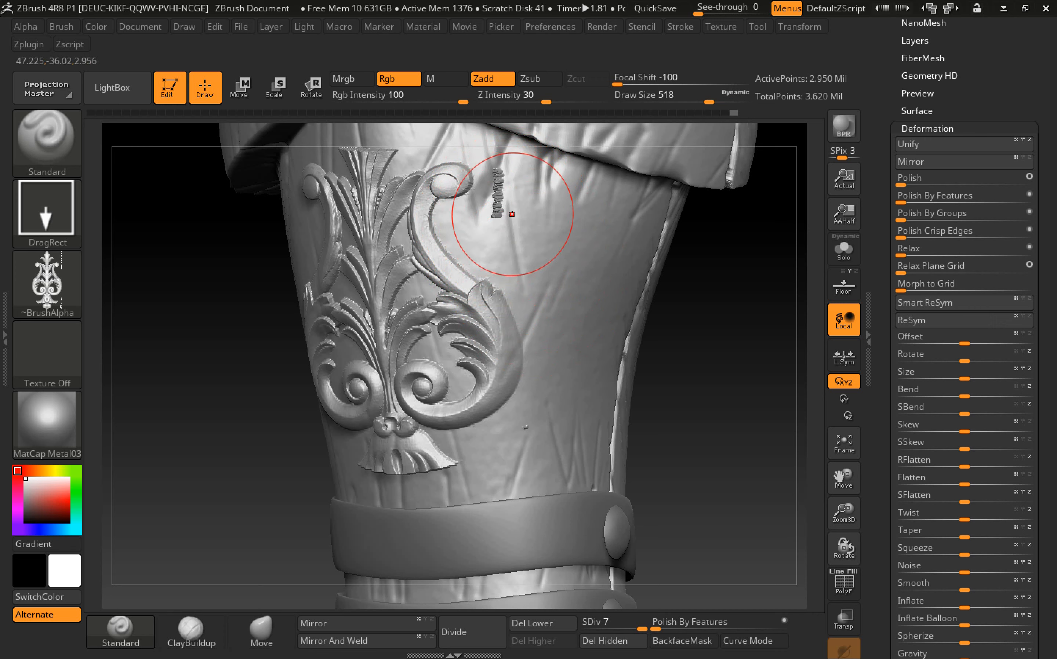
{"action": "key", "text": "bracketleft"}
{"action": "key", "text": "bracketleft"}
{"action": "key", "text": "bracketleft"}
{"action": "key", "text": "bracketleft"}
{"action": "key", "text": "bracketleft"}
{"action": "key", "text": "bracketleft"}
{"action": "key", "text": "bracketleft"}
{"action": "key", "text": "bracketleft"}
{"action": "key", "text": "bracketleft"}
{"action": "key", "text": "bracketleft"}
{"action": "key", "text": "bracketleft"}
{"action": "key", "text": "bracketleft"}
{"action": "key", "text": "bracketleft"}
{"action": "key", "text": "bracketleft"}
{"action": "key", "text": "bracketleft"}
{"action": "key", "text": "bracketleft"}
{"action": "key", "text": "bracketleft"}
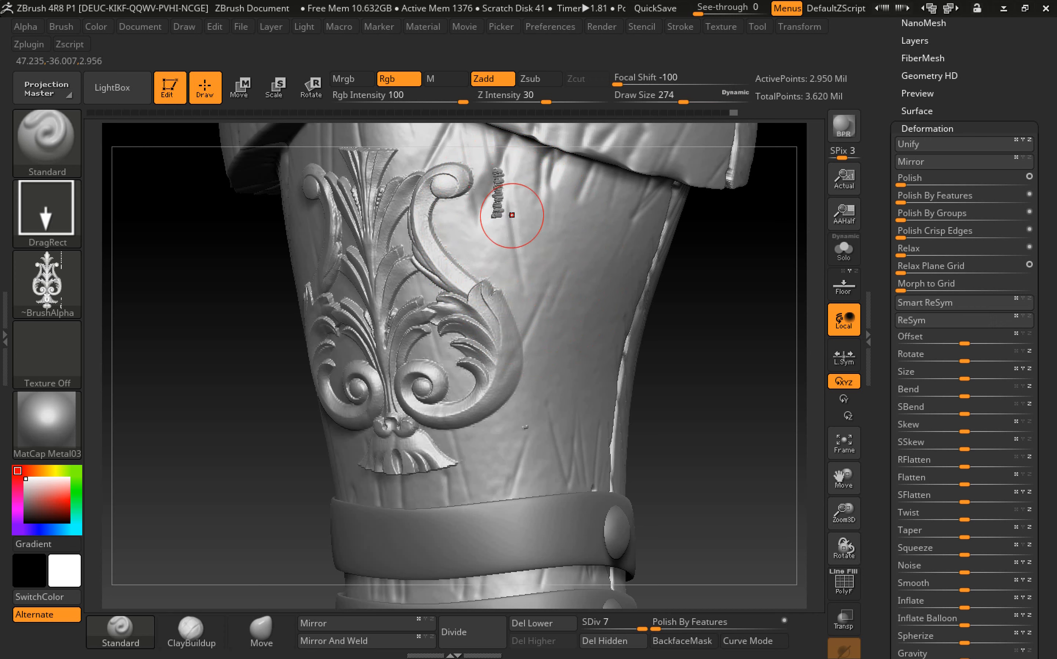
{"action": "left_click_drag", "start_coordinate": [486, 210], "coordinate": [496, 175], "text": "shift"}
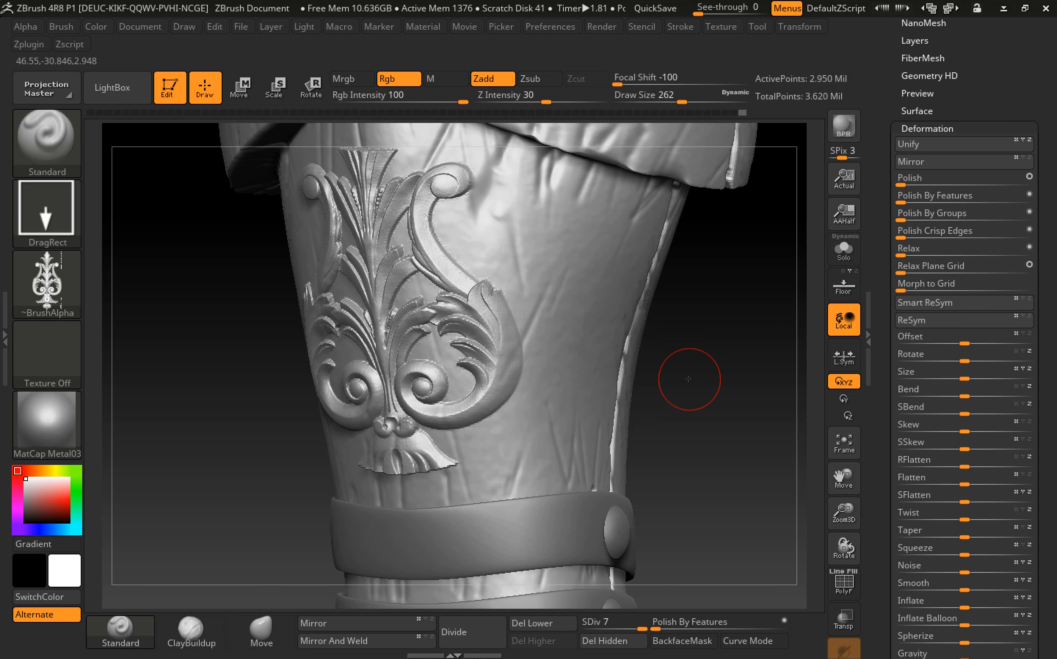
- Soften the stamped ornament with a Polish deformation of 1, and undo the test smoothing stroke beside it
{"action": "mouse_move", "coordinate": [688, 378]}
{"action": "left_mouse_down"}
{"action": "mouse_move", "coordinate": [721, 408]}
{"action": "mouse_move", "coordinate": [725, 391]}
{"action": "left_mouse_up"}
{"action": "mouse_move", "coordinate": [731, 436]}
{"action": "left_mouse_down"}
{"action": "mouse_move", "coordinate": [735, 486]}
{"action": "mouse_move", "coordinate": [707, 402]}
{"action": "mouse_move", "coordinate": [436, 330]}
{"action": "left_mouse_up"}
{"action": "left_click_drag", "start_coordinate": [627, 249], "coordinate": [441, 250], "text": "alt"}
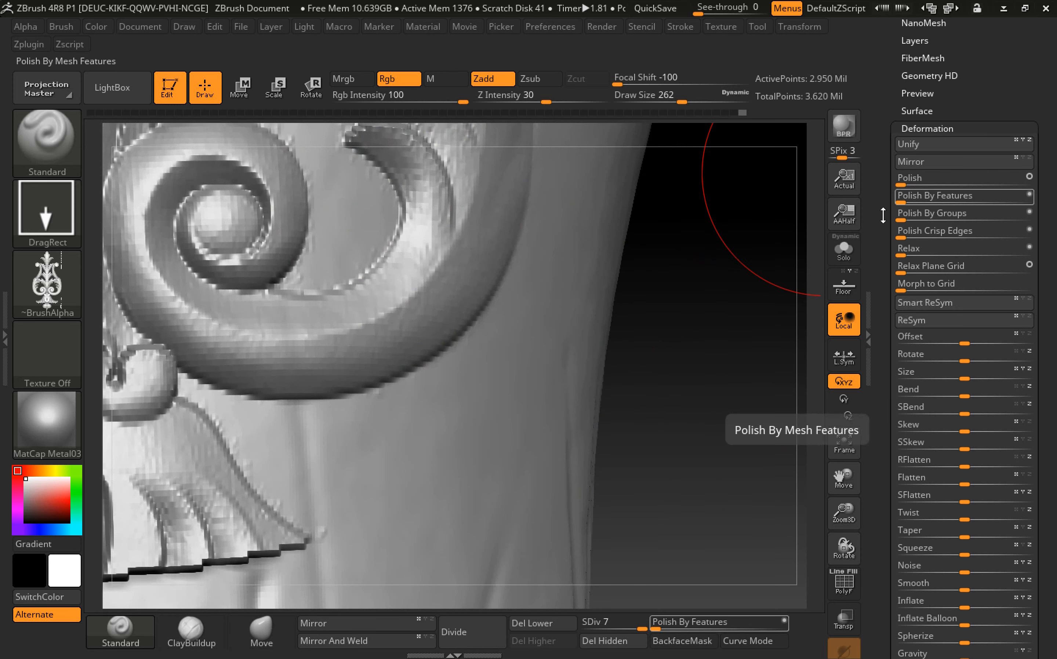
{"action": "left_click", "coordinate": [914, 179]}
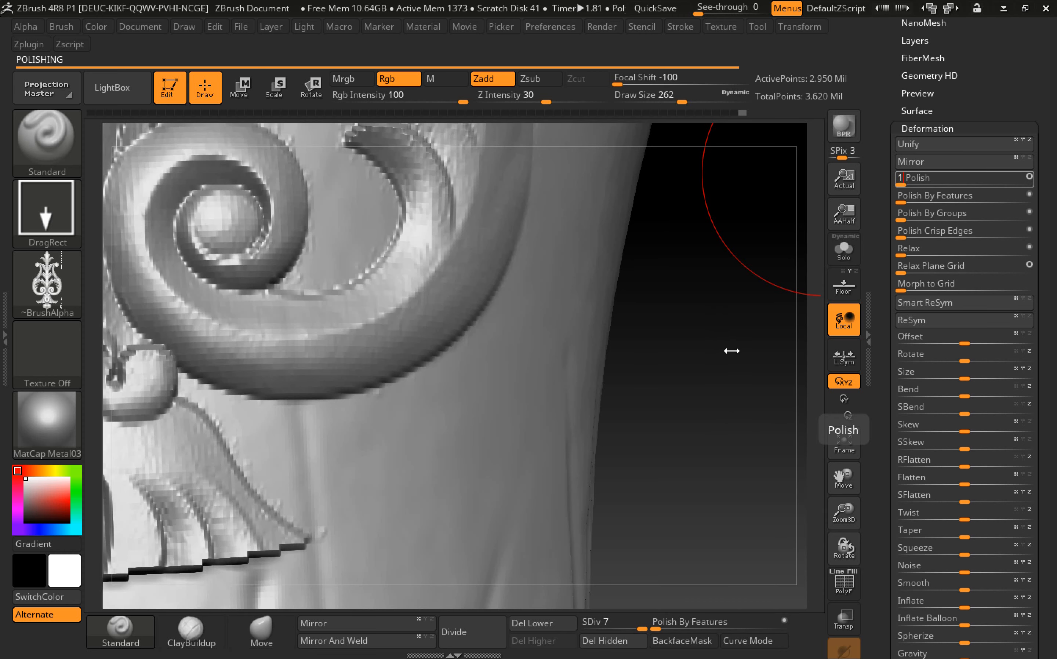
{"action": "left_click_drag", "start_coordinate": [736, 362], "coordinate": [730, 373]}
{"action": "left_click_drag", "start_coordinate": [442, 311], "coordinate": [506, 280], "text": "shift"}
{"action": "key", "text": "ctrl+z"}
{"action": "key", "text": "ctrl+z"}
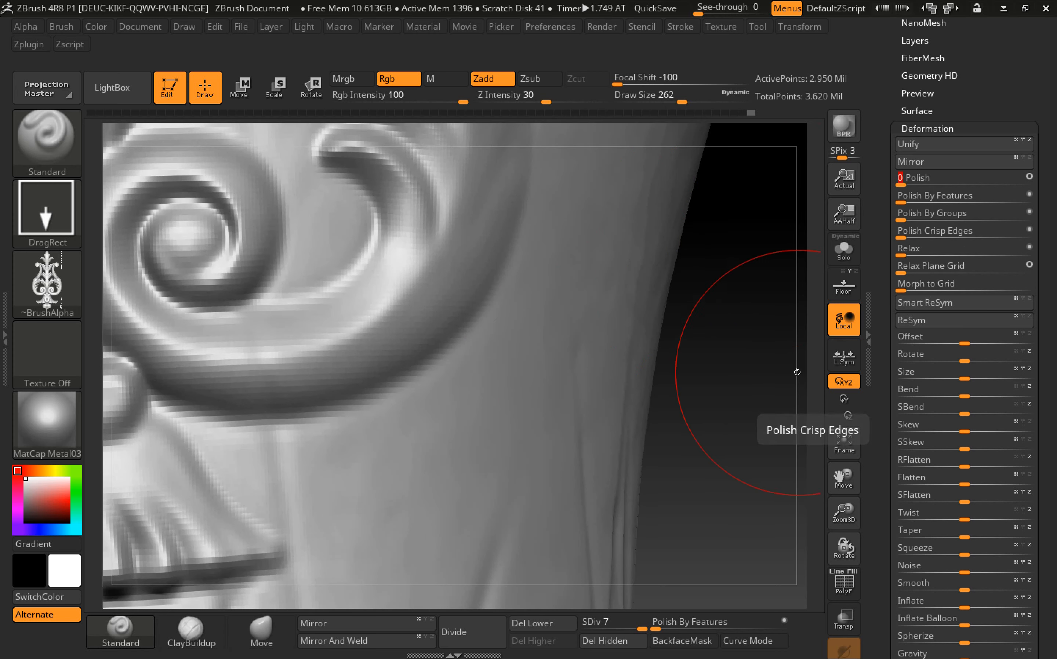
- Import the curled leaf scroll image 07d610c369929a74d06c800372eda345 as the brush alpha
{"action": "mouse_move", "coordinate": [762, 387]}
{"action": "left_mouse_down", "text": "alt"}
{"action": "mouse_move", "coordinate": [694, 390]}
{"action": "mouse_move", "coordinate": [710, 372]}
{"action": "mouse_move", "coordinate": [754, 375]}
{"action": "left_mouse_up", "text": "alt"}
{"action": "mouse_move", "coordinate": [593, 371]}
{"action": "left_mouse_down"}
{"action": "mouse_move", "coordinate": [610, 374]}
{"action": "mouse_move", "coordinate": [595, 371]}
{"action": "left_mouse_up"}
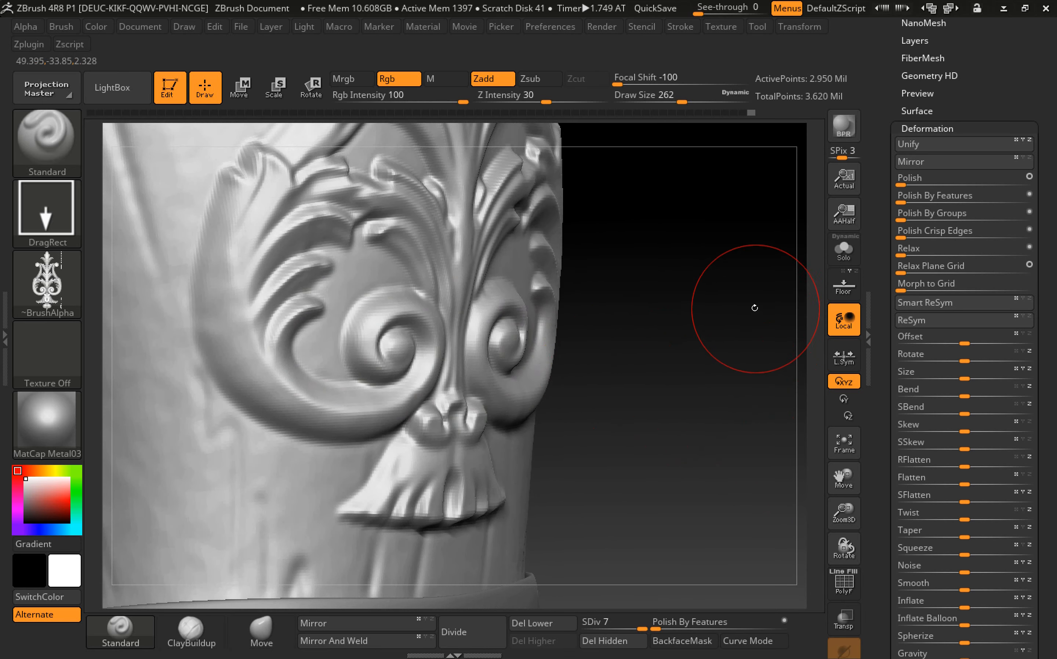
{"action": "left_click_drag", "start_coordinate": [661, 364], "coordinate": [669, 405], "text": "alt"}
{"action": "left_click_drag", "start_coordinate": [811, 491], "coordinate": [696, 418], "text": "alt"}
{"action": "left_click_drag", "start_coordinate": [691, 371], "coordinate": [636, 379]}
{"action": "left_click_drag", "start_coordinate": [754, 355], "coordinate": [602, 393], "text": "alt"}
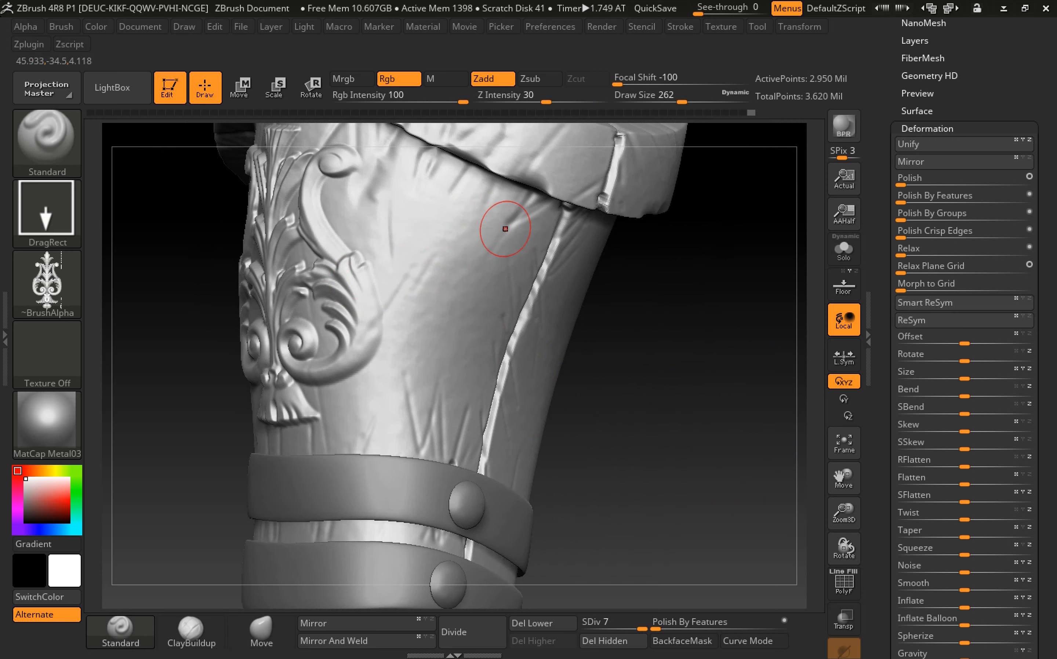
{"action": "left_click", "coordinate": [51, 280]}
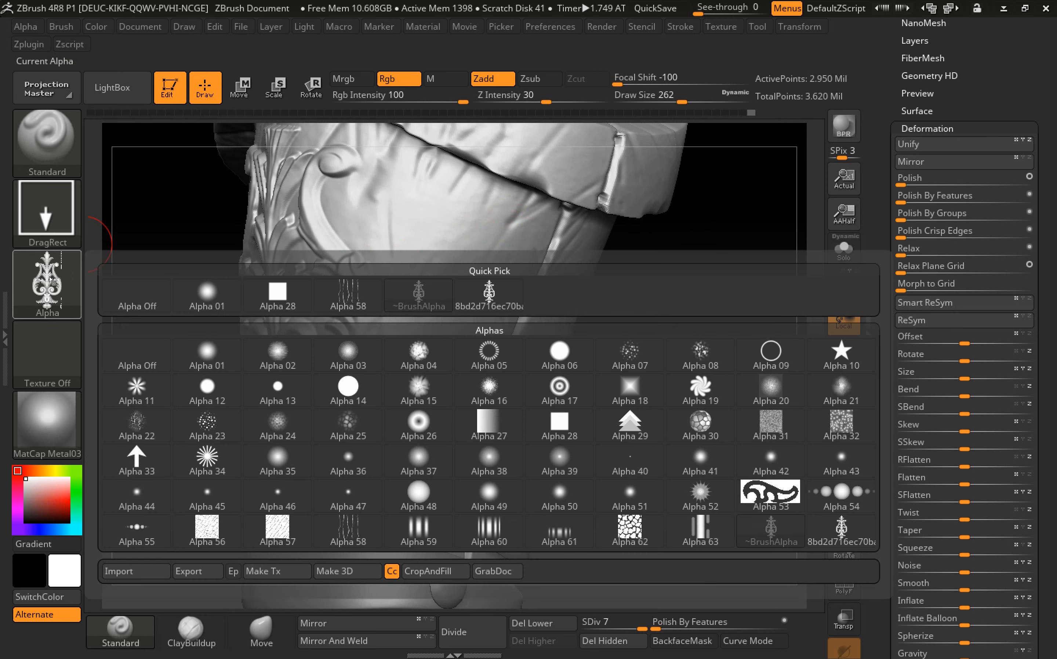
{"action": "left_click", "coordinate": [121, 571]}
{"action": "scroll", "coordinate": [377, 130], "scroll_direction": "down", "scroll_amount": 3}
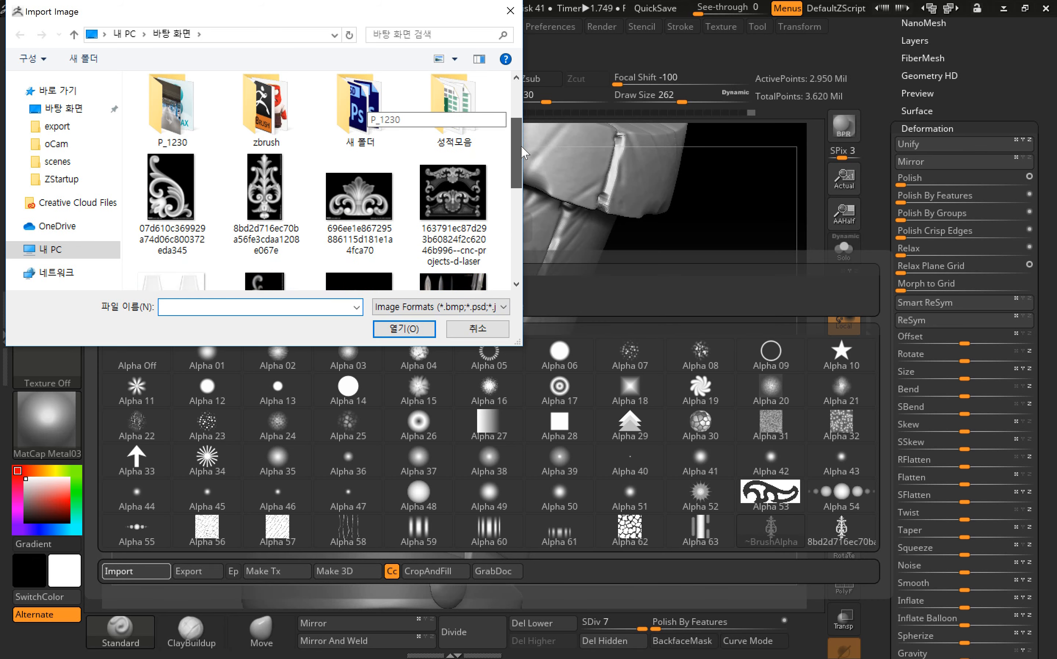
{"action": "left_click", "coordinate": [178, 182]}
{"action": "left_click", "coordinate": [384, 325]}
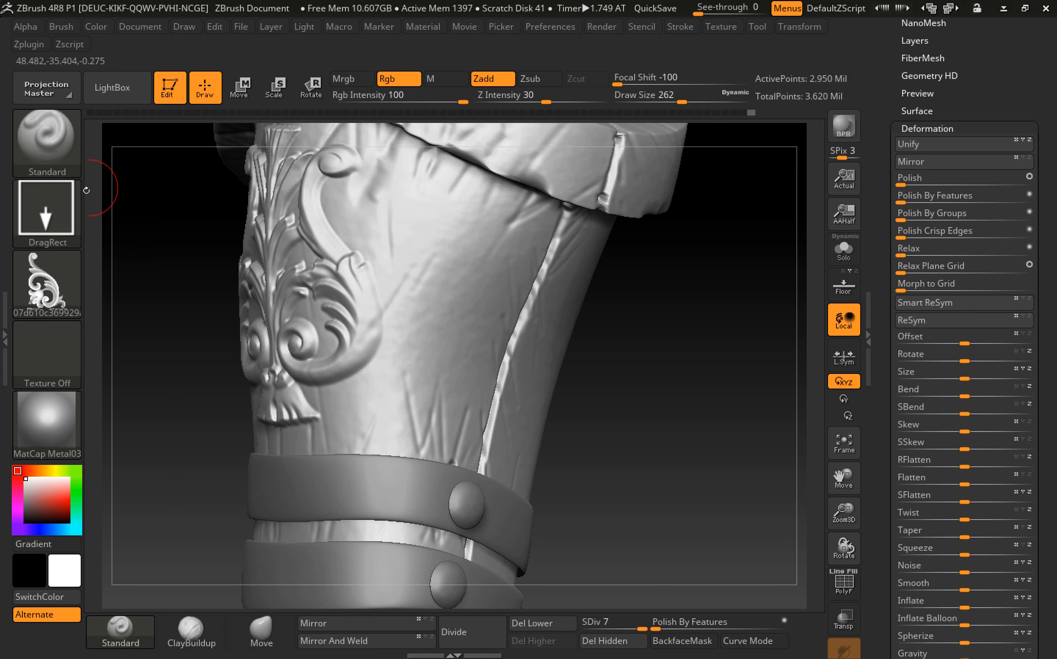
- Try stamping the leaf scroll on the sleeve's side beside the seam at different angles, and undo the attempts
{"action": "mouse_move", "coordinate": [719, 327]}
{"action": "left_mouse_down"}
{"action": "mouse_move", "coordinate": [505, 270]}
{"action": "mouse_move", "coordinate": [453, 244]}
{"action": "mouse_move", "coordinate": [482, 221]}
{"action": "left_mouse_up"}
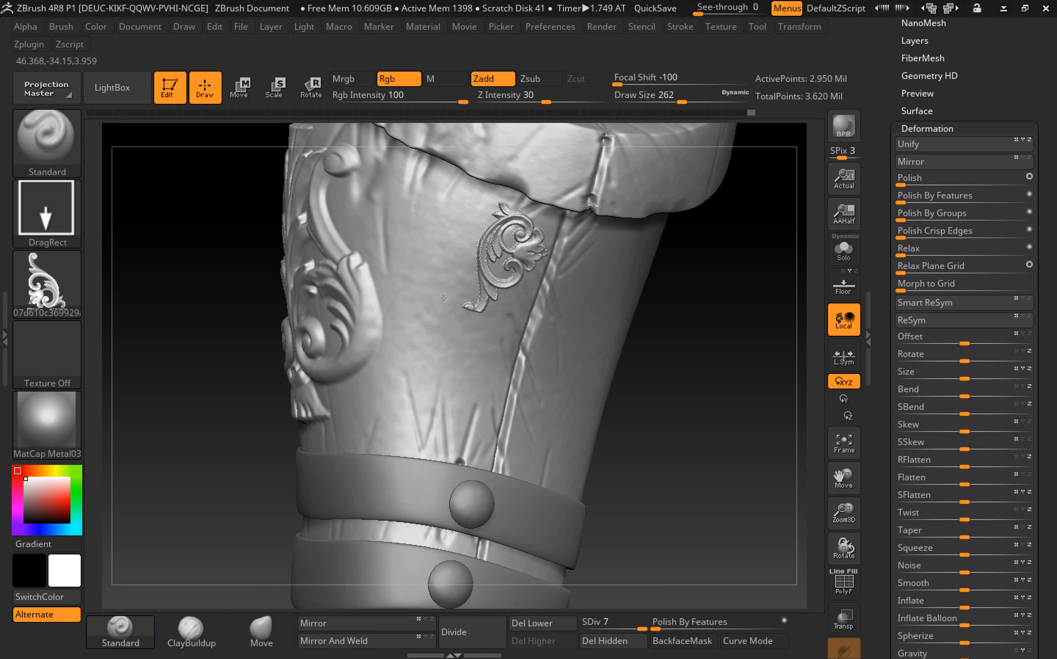
{"action": "left_click_drag", "start_coordinate": [509, 315], "coordinate": [505, 189]}
{"action": "key", "text": "ctrl"}
{"action": "key", "text": "ctrl+z"}
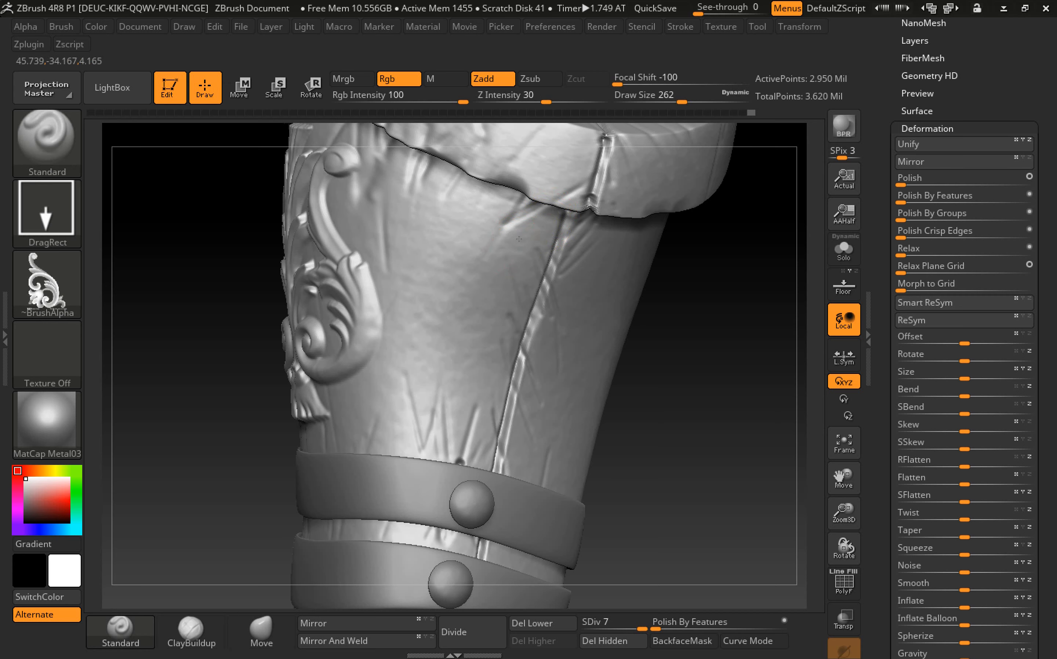
{"action": "left_click_drag", "start_coordinate": [541, 214], "coordinate": [569, 180]}
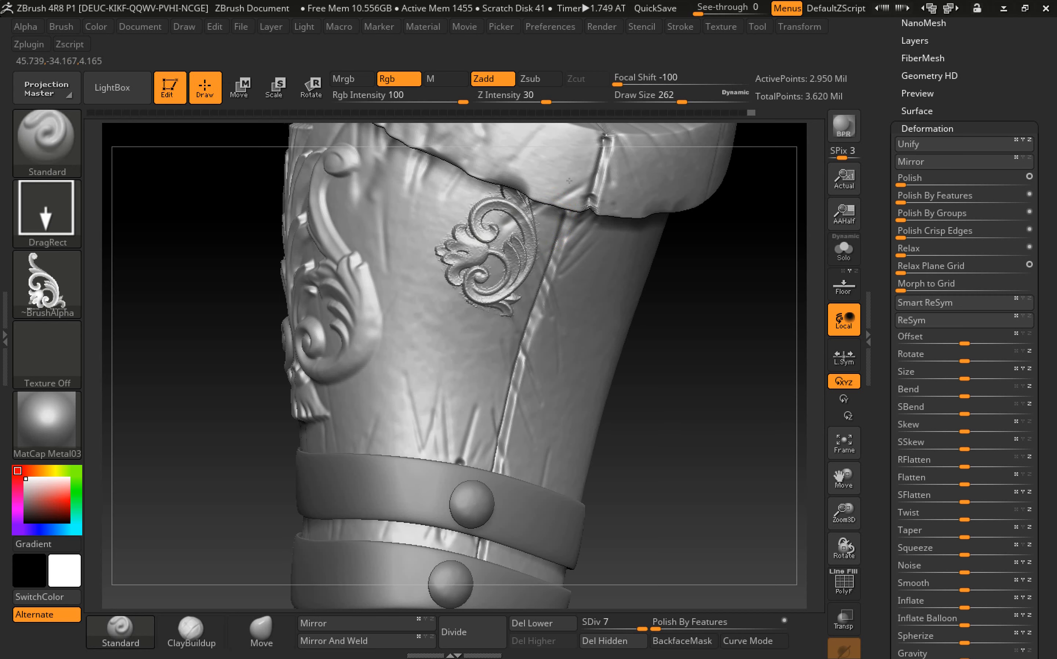
{"action": "key", "text": "ctrl+z"}
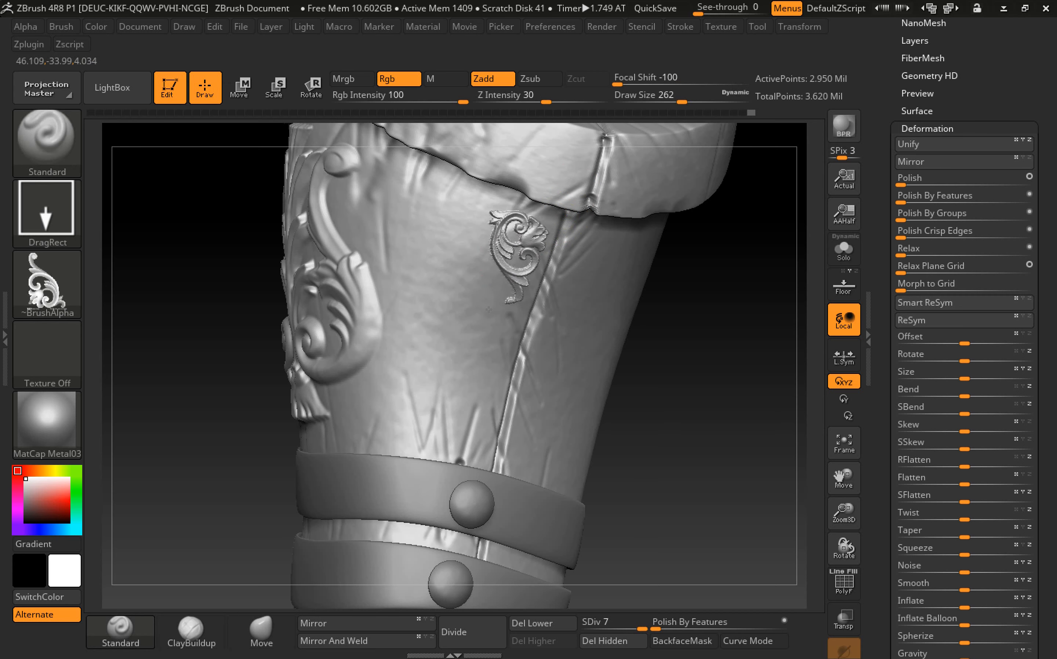
- Stamp the leaf scroll just below the collar beside the side seam, once on each side of the sleeve
{"action": "left_click_drag", "start_coordinate": [542, 179], "coordinate": [549, 220]}
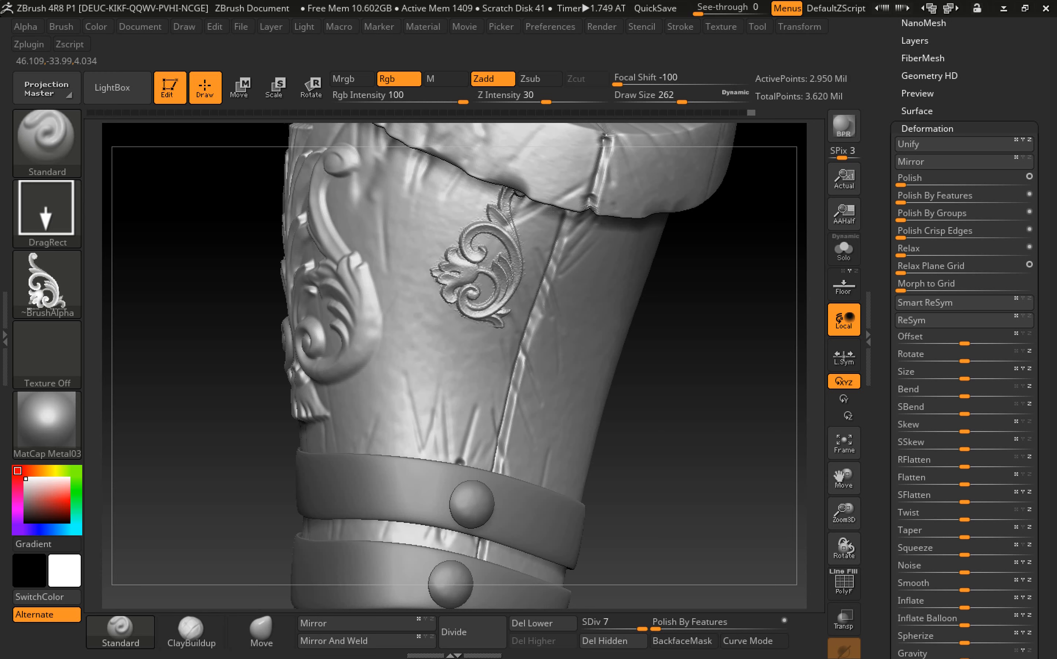
{"action": "mouse_move", "coordinate": [704, 406]}
{"action": "left_mouse_down"}
{"action": "mouse_move", "coordinate": [602, 284]}
{"action": "mouse_move", "coordinate": [584, 304]}
{"action": "mouse_move", "coordinate": [574, 283]}
{"action": "left_mouse_up"}
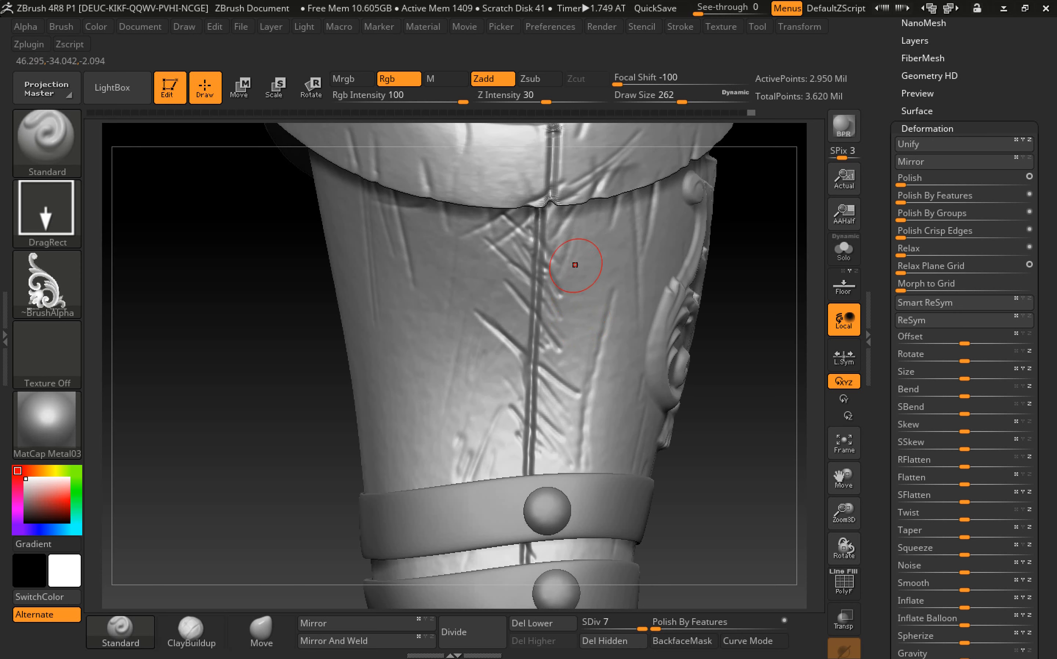
{"action": "left_click_drag", "start_coordinate": [576, 272], "coordinate": [567, 338]}
- Apply a Polish deformation of 0.5 to the sleeve to soften the leaf scrolls
{"action": "left_click_drag", "start_coordinate": [742, 385], "coordinate": [708, 389]}
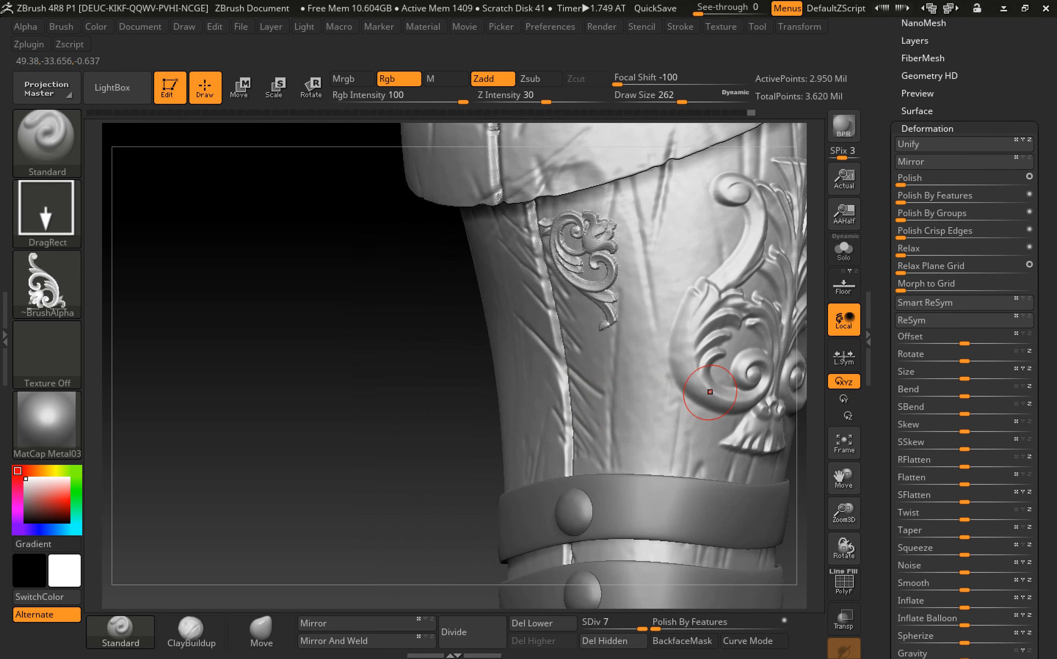
{"action": "left_click_drag", "start_coordinate": [422, 396], "coordinate": [657, 461], "text": "alt"}
{"action": "left_click_drag", "start_coordinate": [699, 414], "coordinate": [521, 215]}
{"action": "left_click_drag", "start_coordinate": [701, 286], "coordinate": [797, 298]}
{"action": "left_click", "coordinate": [903, 177]}
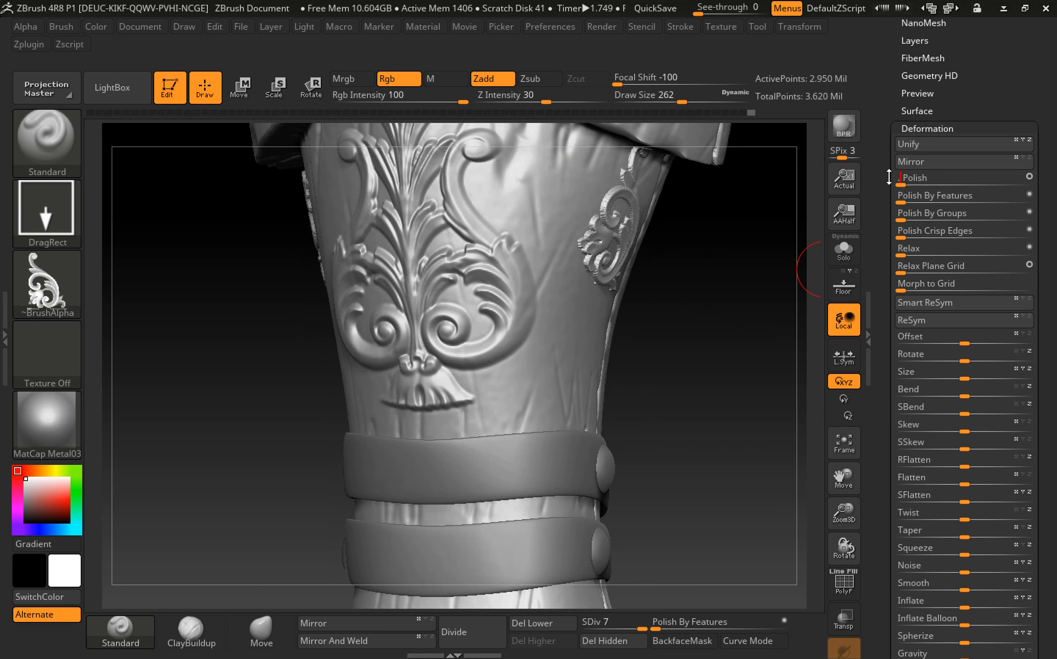
{"action": "type", "text": ".5"}
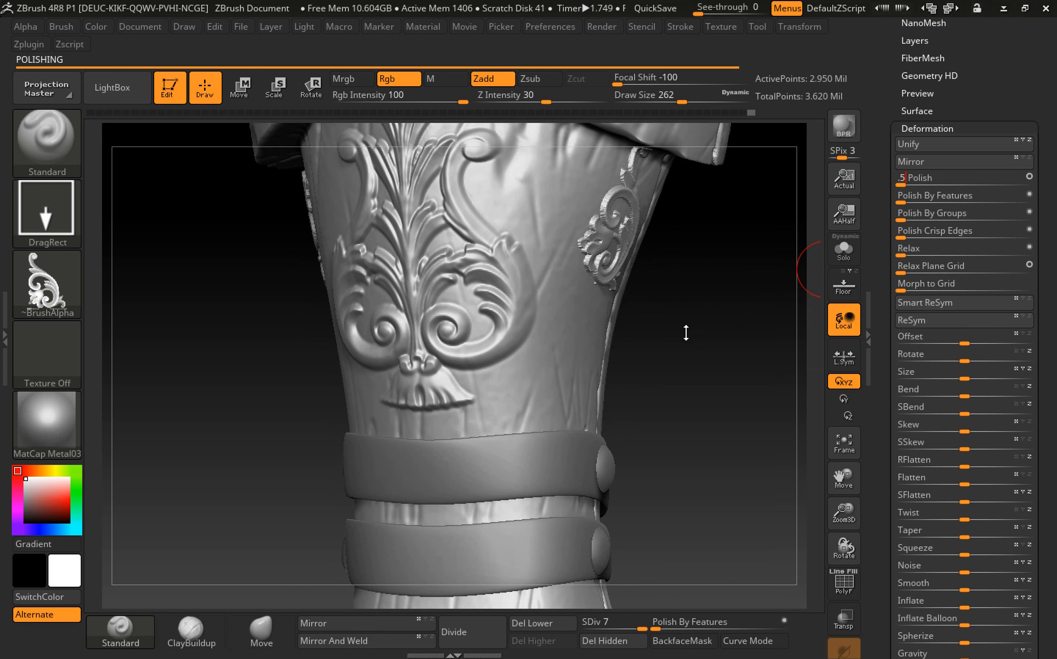
- Make the upper strap the active subtool and choose the DamStandard brush
{"action": "left_click_drag", "start_coordinate": [684, 330], "coordinate": [454, 211]}
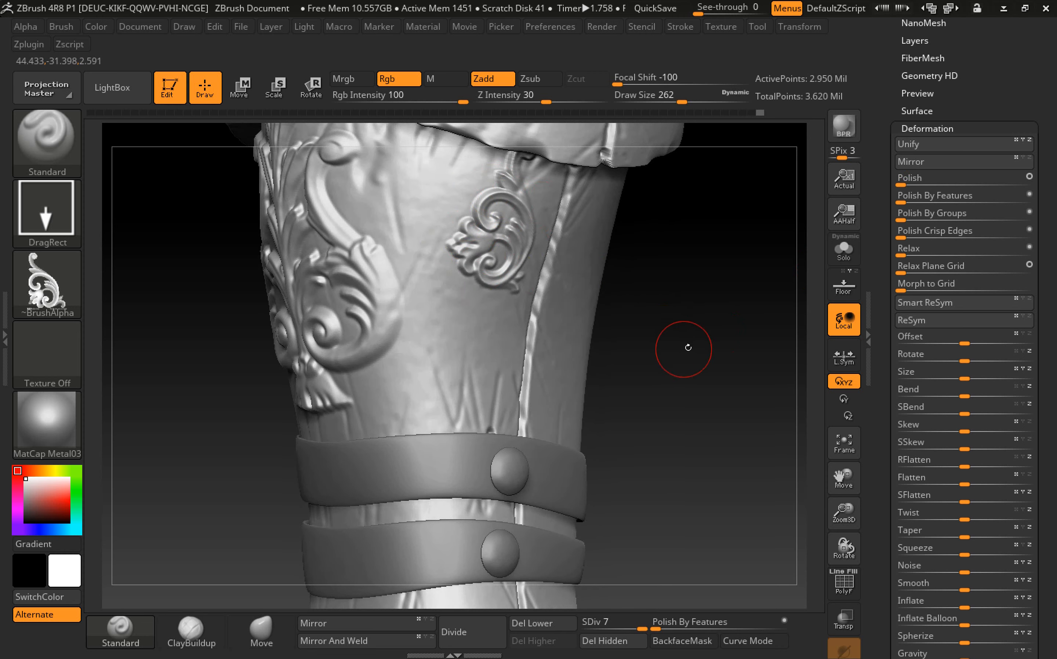
{"action": "mouse_move", "coordinate": [686, 349]}
{"action": "left_mouse_down"}
{"action": "mouse_move", "coordinate": [740, 371]}
{"action": "mouse_move", "coordinate": [740, 311]}
{"action": "mouse_move", "coordinate": [579, 314]}
{"action": "mouse_move", "coordinate": [602, 415]}
{"action": "mouse_move", "coordinate": [565, 387]}
{"action": "mouse_move", "coordinate": [670, 356]}
{"action": "left_mouse_up"}
{"action": "left_click_drag", "start_coordinate": [619, 396], "coordinate": [596, 434], "text": "alt"}
{"action": "left_click_drag", "start_coordinate": [742, 401], "coordinate": [683, 317], "text": "alt"}
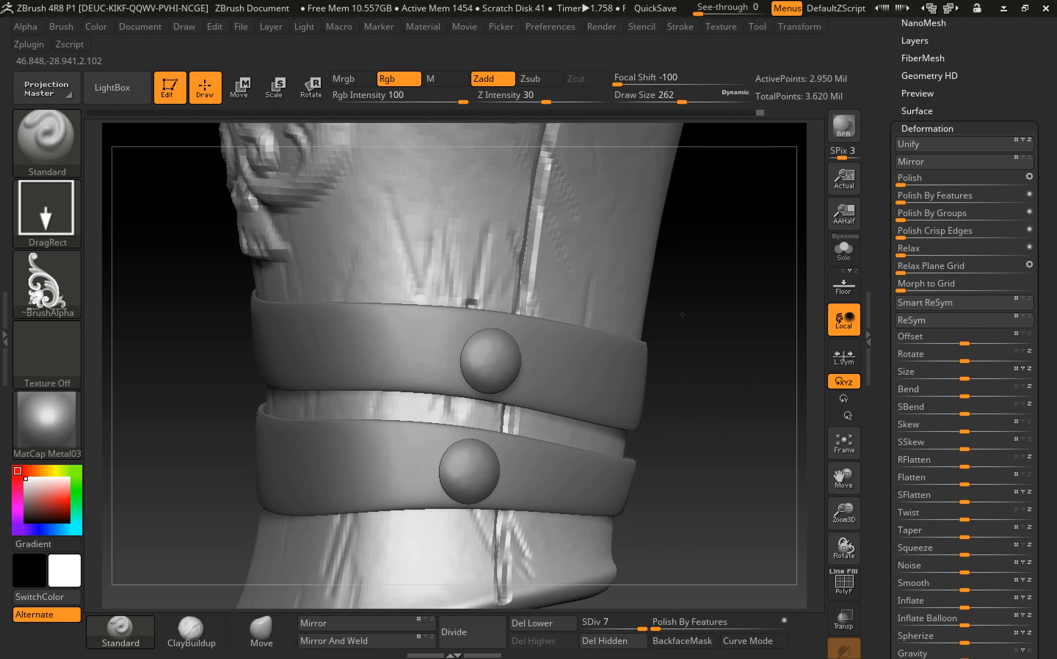
{"action": "left_click", "coordinate": [577, 375], "text": "alt"}
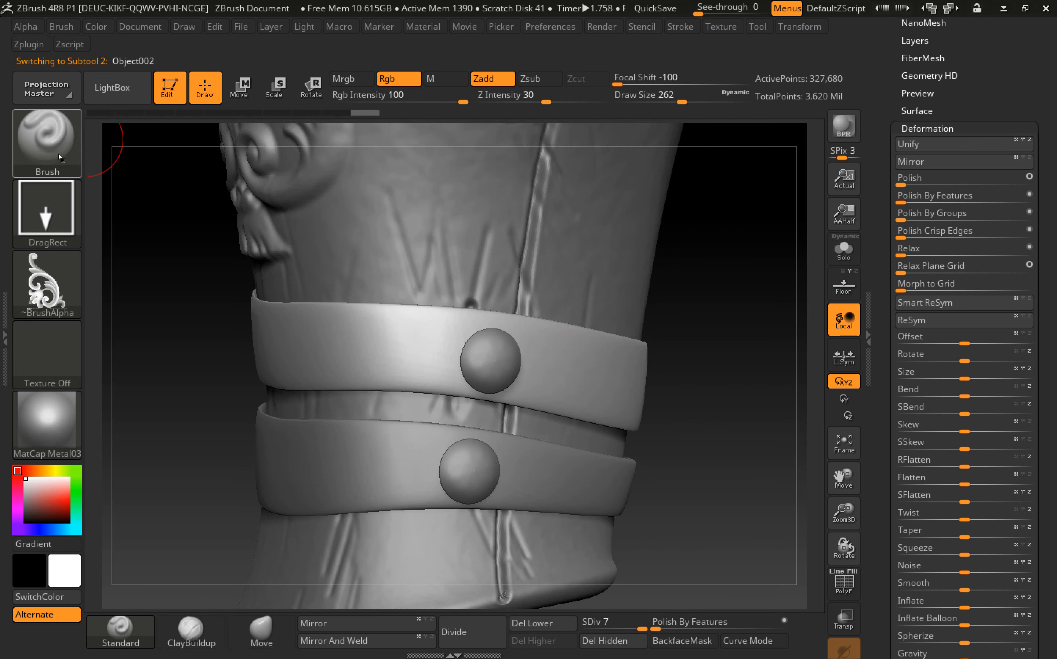
{"action": "left_click", "coordinate": [74, 157]}
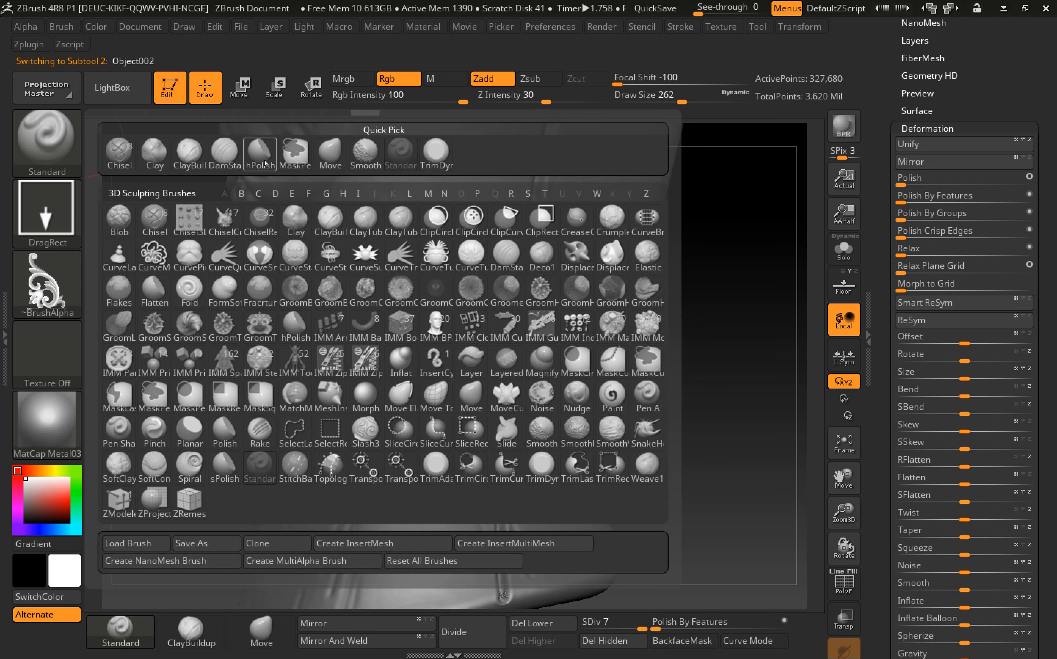
{"action": "left_click", "coordinate": [232, 160]}
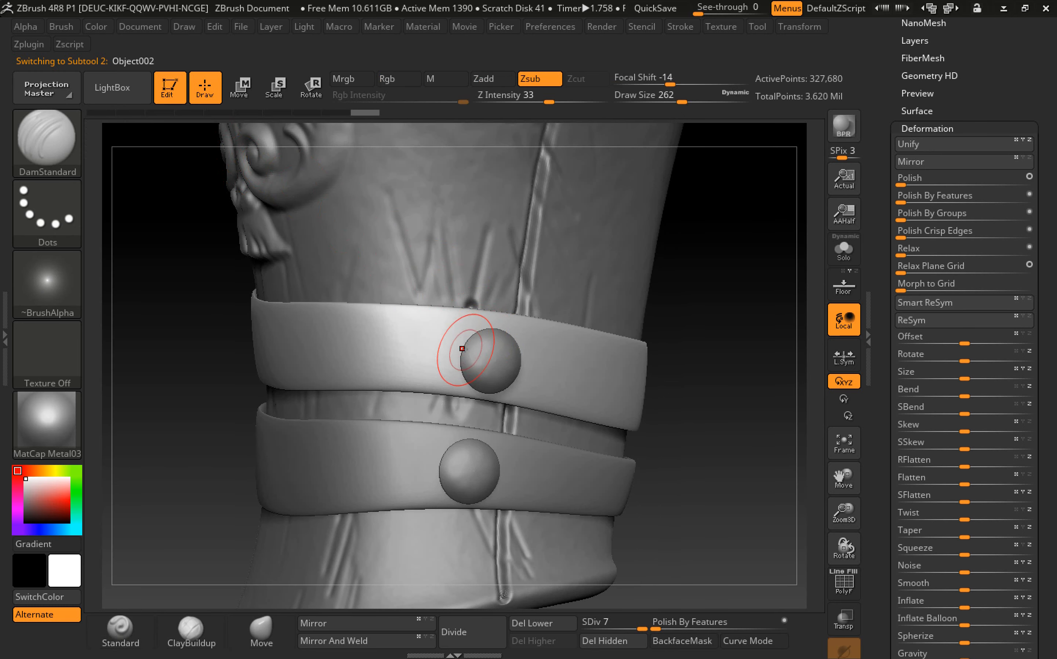
- Set Z Intensity to 14 and Draw Size to 210, and carve creases in the upper strap running from the rivet towards the cuff's front
{"action": "left_click_drag", "start_coordinate": [462, 348], "coordinate": [406, 338]}
{"action": "key", "text": "ctrl+z"}
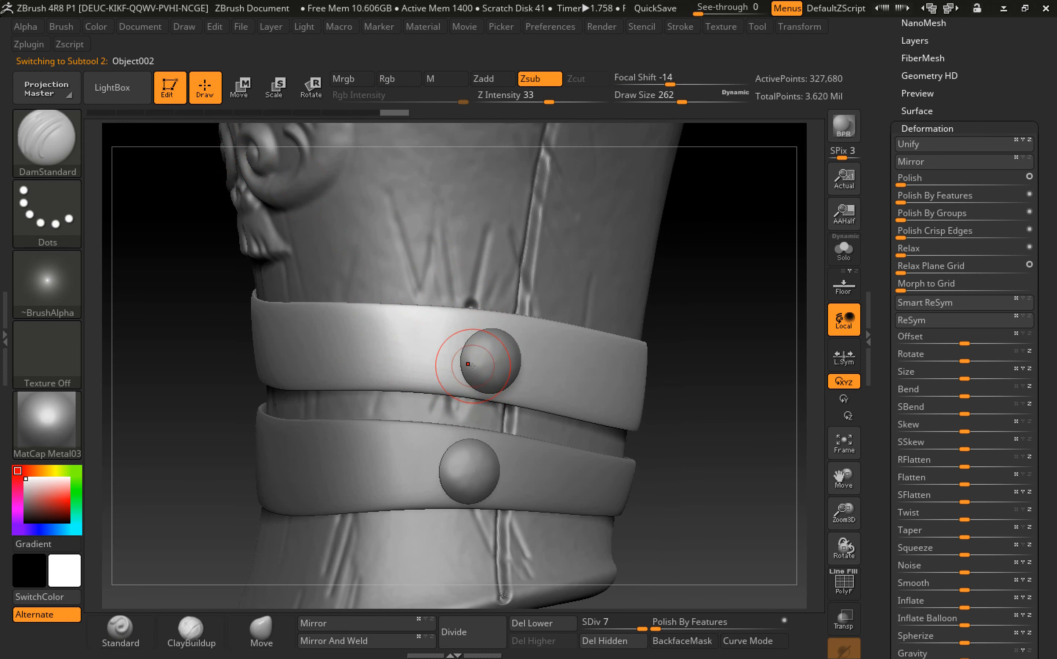
{"action": "left_click_drag", "start_coordinate": [549, 102], "coordinate": [524, 102]}
{"action": "mouse_move", "coordinate": [465, 349]}
{"action": "left_mouse_down"}
{"action": "mouse_move", "coordinate": [398, 343]}
{"action": "mouse_move", "coordinate": [413, 331]}
{"action": "mouse_move", "coordinate": [436, 343]}
{"action": "mouse_move", "coordinate": [379, 322]}
{"action": "left_mouse_up"}
{"action": "left_click_drag", "start_coordinate": [461, 359], "coordinate": [386, 367]}
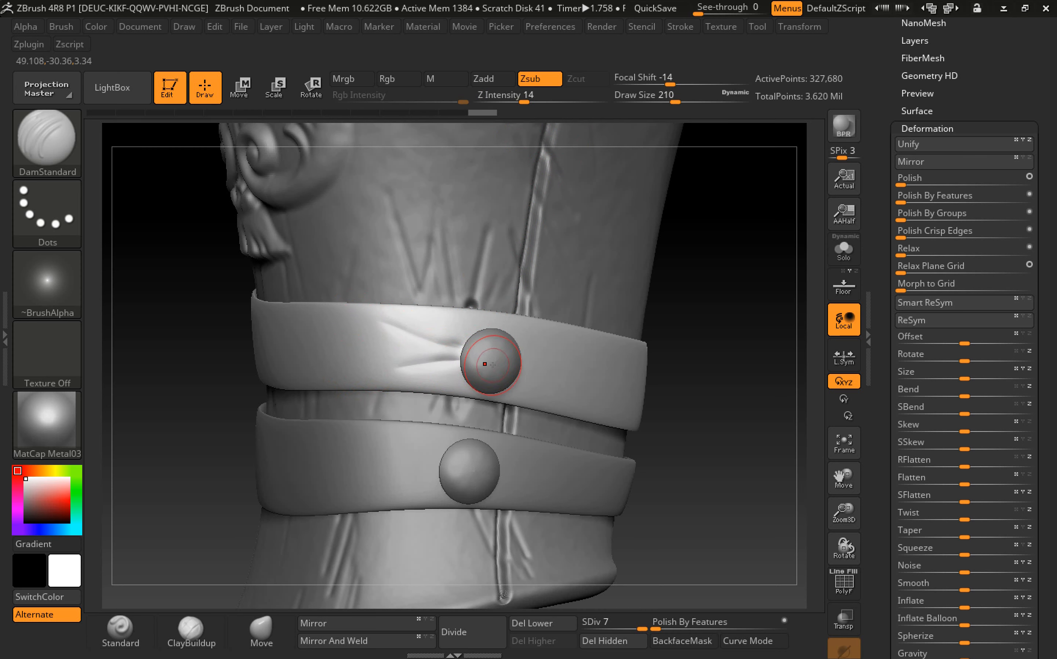
- Carve matching creases on the other side of the upper strap's rivet and undo the unwanted stroke
{"action": "mouse_move", "coordinate": [654, 346]}
{"action": "left_mouse_down"}
{"action": "mouse_move", "coordinate": [537, 349]}
{"action": "mouse_move", "coordinate": [576, 346]}
{"action": "left_mouse_up"}
{"action": "mouse_move", "coordinate": [523, 366]}
{"action": "left_mouse_down"}
{"action": "mouse_move", "coordinate": [559, 373]}
{"action": "mouse_move", "coordinate": [545, 394]}
{"action": "mouse_move", "coordinate": [571, 367]}
{"action": "mouse_move", "coordinate": [562, 344]}
{"action": "left_mouse_up"}
{"action": "key", "text": "ctrl+z"}
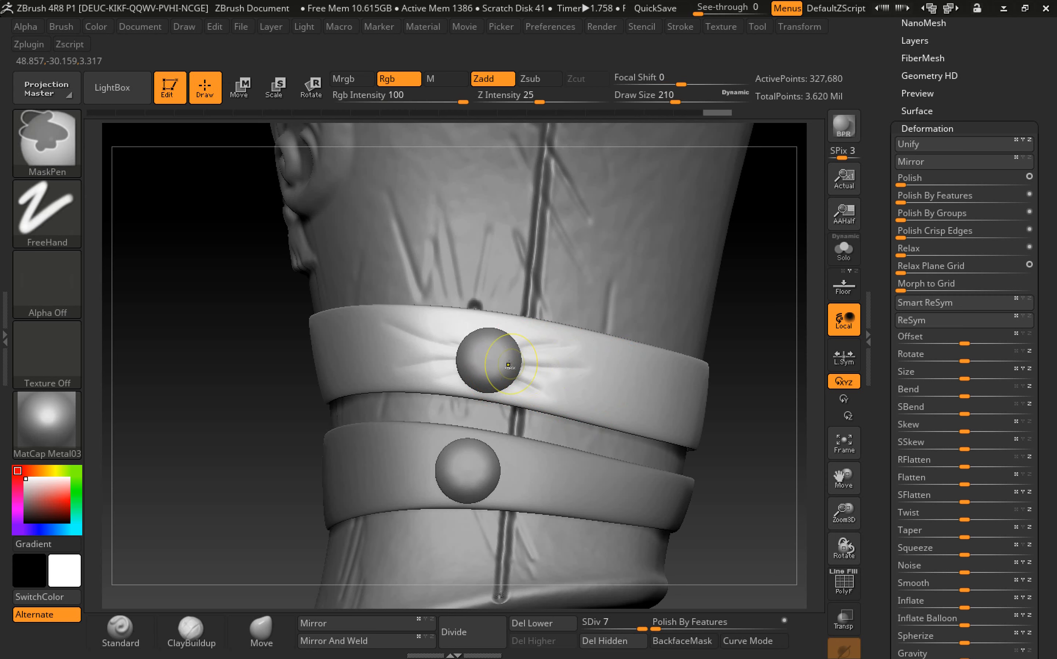
{"action": "key", "text": "shift"}
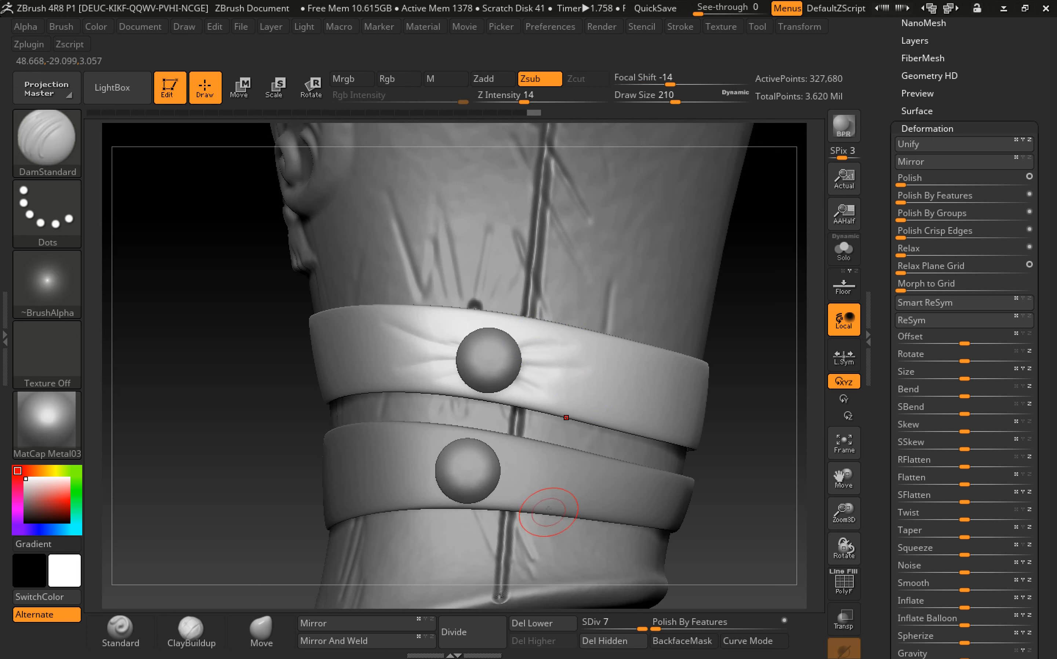
- Make the lower strap the active subtool, carve creases on both sides of its rivet, and lightly smooth them
{"action": "left_click", "coordinate": [491, 473], "text": "alt"}
{"action": "mouse_move", "coordinate": [502, 486]}
{"action": "left_mouse_down"}
{"action": "mouse_move", "coordinate": [540, 497]}
{"action": "mouse_move", "coordinate": [533, 476]}
{"action": "mouse_move", "coordinate": [547, 460]}
{"action": "left_mouse_up"}
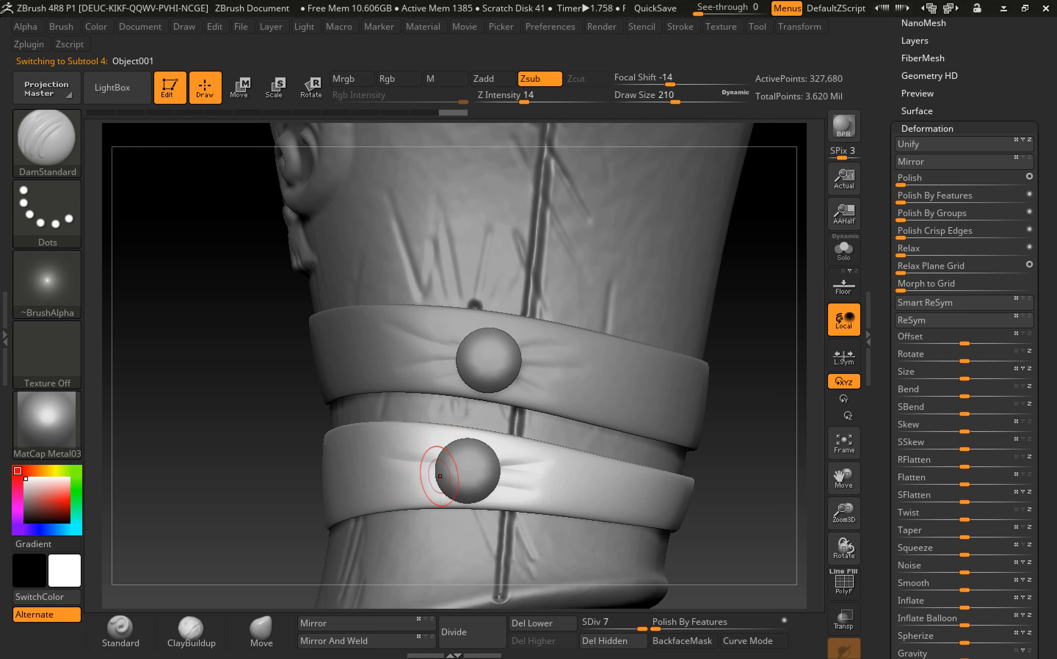
{"action": "mouse_move", "coordinate": [463, 485]}
{"action": "left_mouse_down"}
{"action": "mouse_move", "coordinate": [447, 476]}
{"action": "mouse_move", "coordinate": [371, 490]}
{"action": "left_mouse_up"}
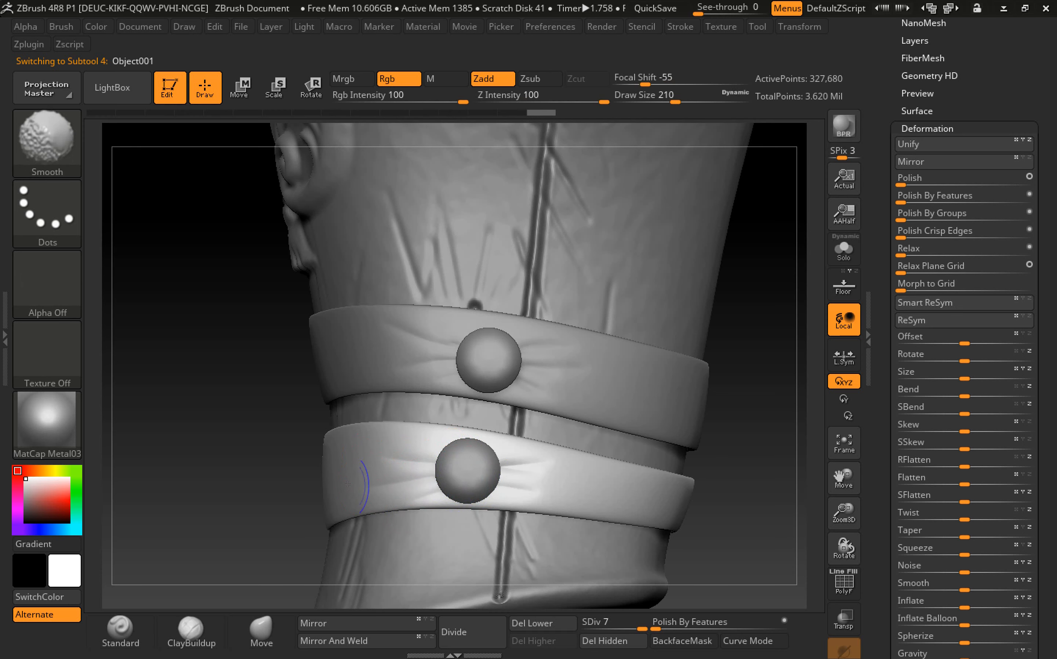
{"action": "left_click_drag", "start_coordinate": [537, 448], "coordinate": [519, 457], "text": "shift"}
- Carve and smooth creases beside the lower strap's rivet on the cuff's other side, undoing unwanted strokes and setting Draw Size to 178
{"action": "left_click_drag", "start_coordinate": [762, 365], "coordinate": [984, 383]}
{"action": "mouse_move", "coordinate": [628, 441]}
{"action": "left_mouse_down"}
{"action": "mouse_move", "coordinate": [669, 429]}
{"action": "mouse_move", "coordinate": [675, 451]}
{"action": "mouse_move", "coordinate": [664, 459]}
{"action": "left_mouse_up"}
{"action": "key", "text": "ctrl+z"}
{"action": "key", "text": "ctrl+z"}
{"action": "key", "text": "bracketleft"}
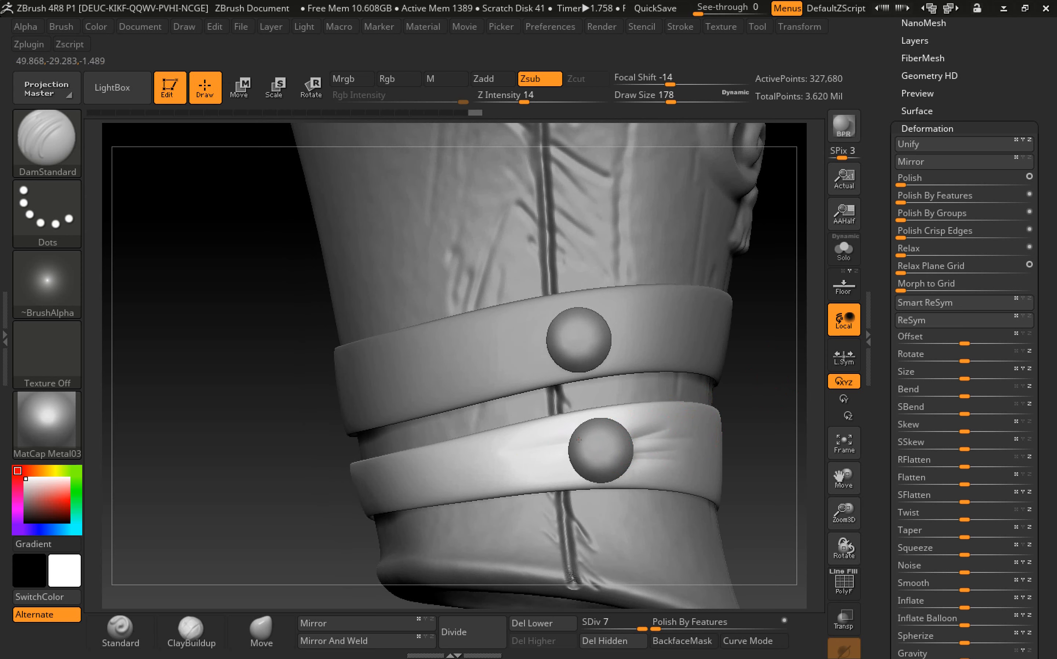
{"action": "mouse_move", "coordinate": [526, 489]}
{"action": "left_mouse_down"}
{"action": "mouse_move", "coordinate": [590, 461]}
{"action": "mouse_move", "coordinate": [583, 482]}
{"action": "mouse_move", "coordinate": [545, 470]}
{"action": "left_mouse_up"}
{"action": "left_click_drag", "start_coordinate": [542, 437], "coordinate": [568, 444], "text": "shift"}
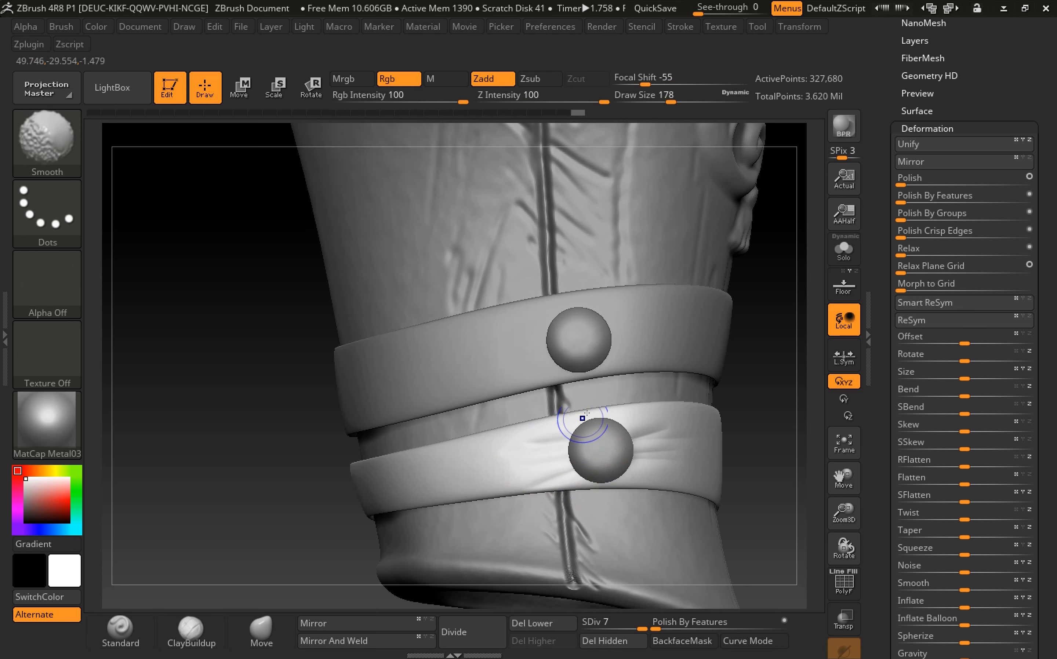
- Carve creases into the upper strap on both sides of this side's rivet, reducing Draw Size to 154, and smooth them
{"action": "left_click", "coordinate": [668, 300], "text": "alt"}
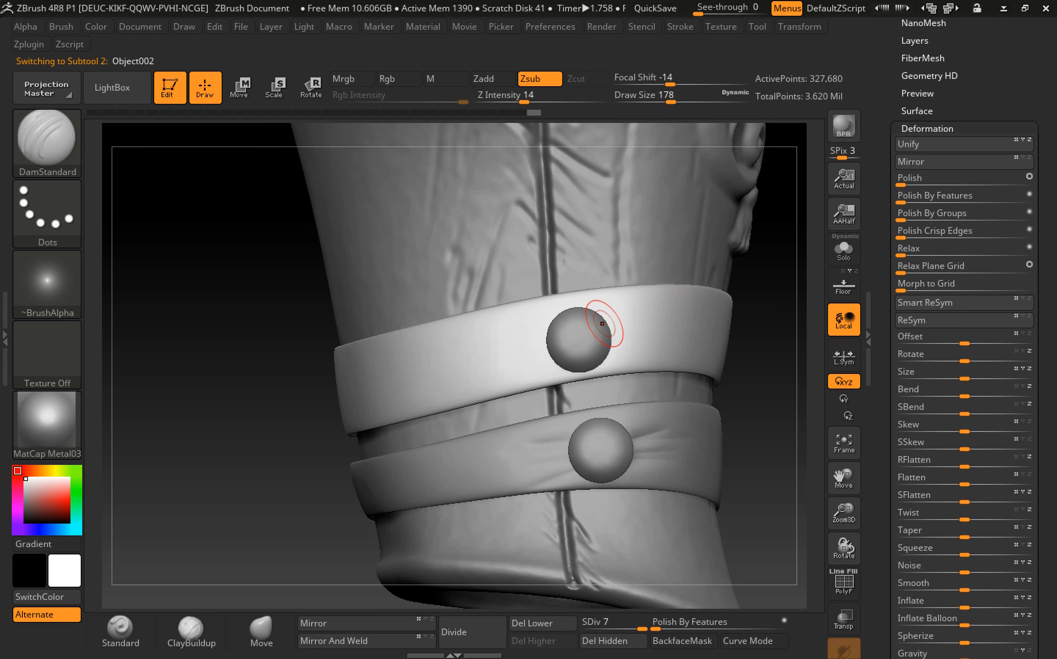
{"action": "mouse_move", "coordinate": [596, 338]}
{"action": "left_mouse_down"}
{"action": "mouse_move", "coordinate": [650, 329]}
{"action": "mouse_move", "coordinate": [653, 351]}
{"action": "left_mouse_up"}
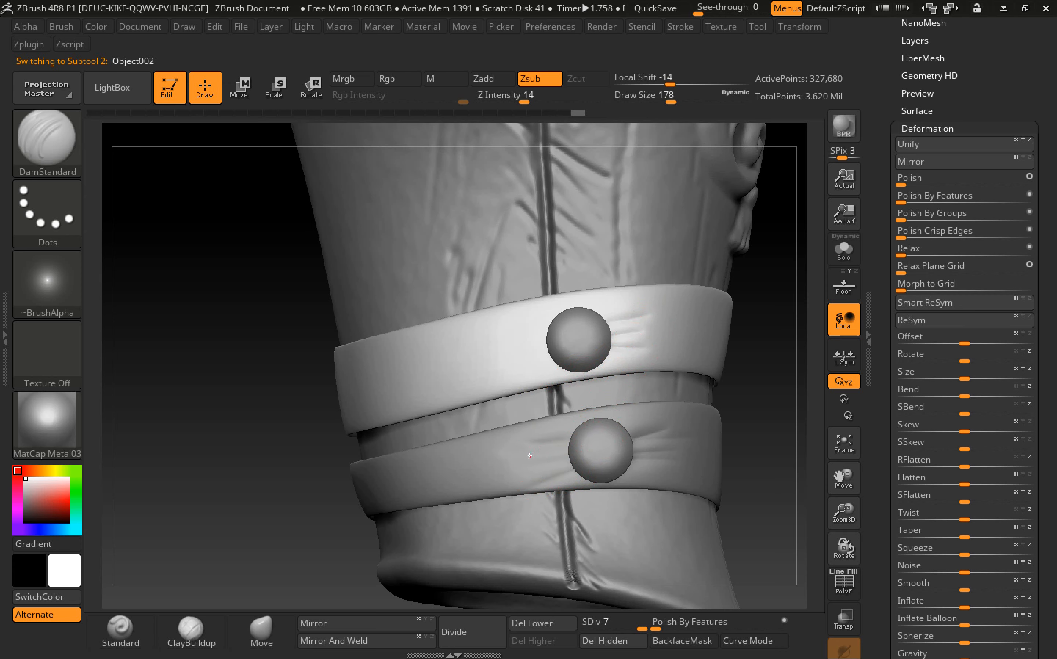
{"action": "left_click", "coordinate": [536, 473], "text": "alt"}
{"action": "left_click", "coordinate": [508, 338], "text": "alt"}
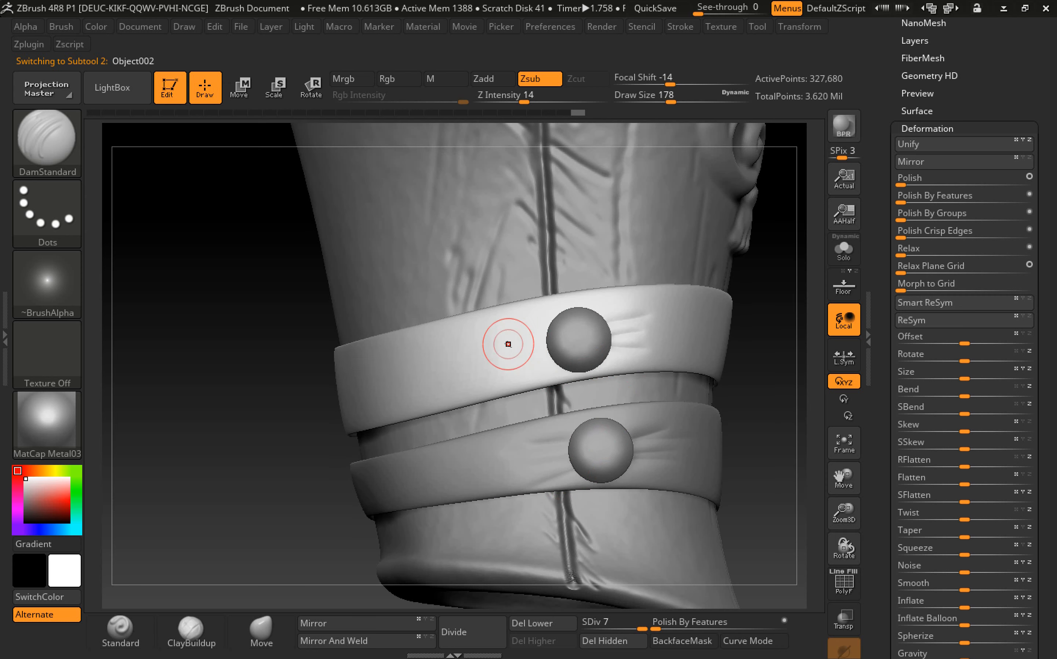
{"action": "mouse_move", "coordinate": [472, 334]}
{"action": "left_mouse_down"}
{"action": "mouse_move", "coordinate": [570, 334]}
{"action": "mouse_move", "coordinate": [550, 302]}
{"action": "mouse_move", "coordinate": [465, 351]}
{"action": "left_mouse_up"}
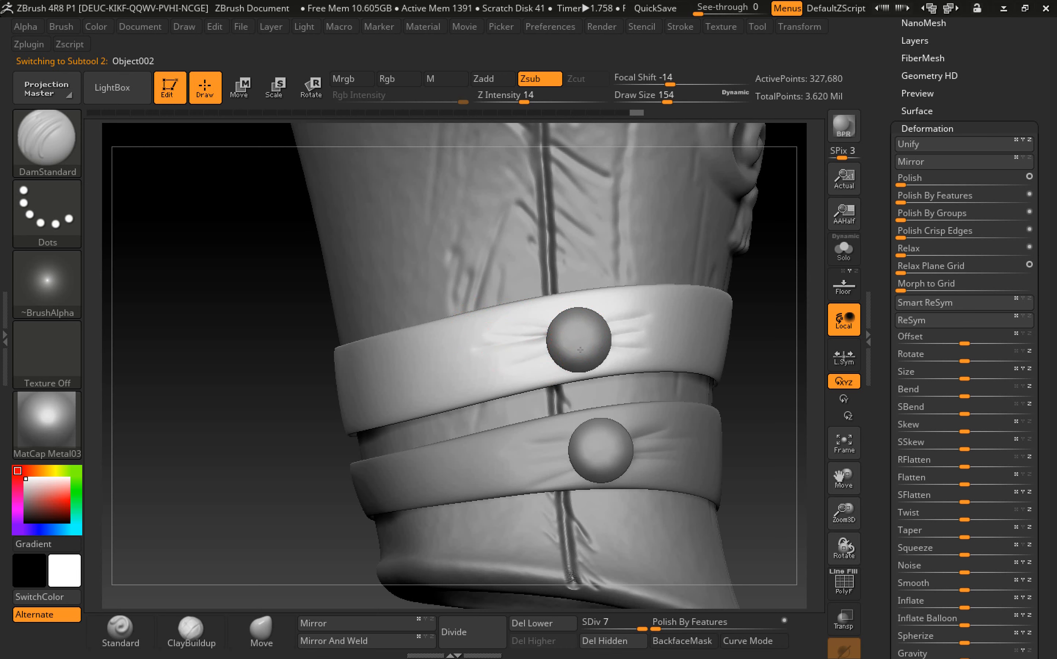
{"action": "key", "text": "shift"}
{"action": "mouse_move", "coordinate": [628, 323]}
{"action": "left_mouse_down", "text": "shift"}
{"action": "mouse_move", "coordinate": [664, 339]}
{"action": "mouse_move", "coordinate": [639, 349]}
{"action": "left_mouse_up", "text": "shift"}
- Make the upper strap's rivets the active subtool and subdivide them twice to subdivision level 7
{"action": "mouse_move", "coordinate": [784, 411]}
{"action": "left_mouse_down"}
{"action": "mouse_move", "coordinate": [667, 416]}
{"action": "mouse_move", "coordinate": [783, 425]}
{"action": "left_mouse_up"}
{"action": "left_click_drag", "start_coordinate": [402, 483], "coordinate": [246, 453], "text": "alt"}
{"action": "left_click_drag", "start_coordinate": [719, 375], "coordinate": [472, 313], "text": "alt"}
{"action": "left_click", "coordinate": [432, 335], "text": "alt"}
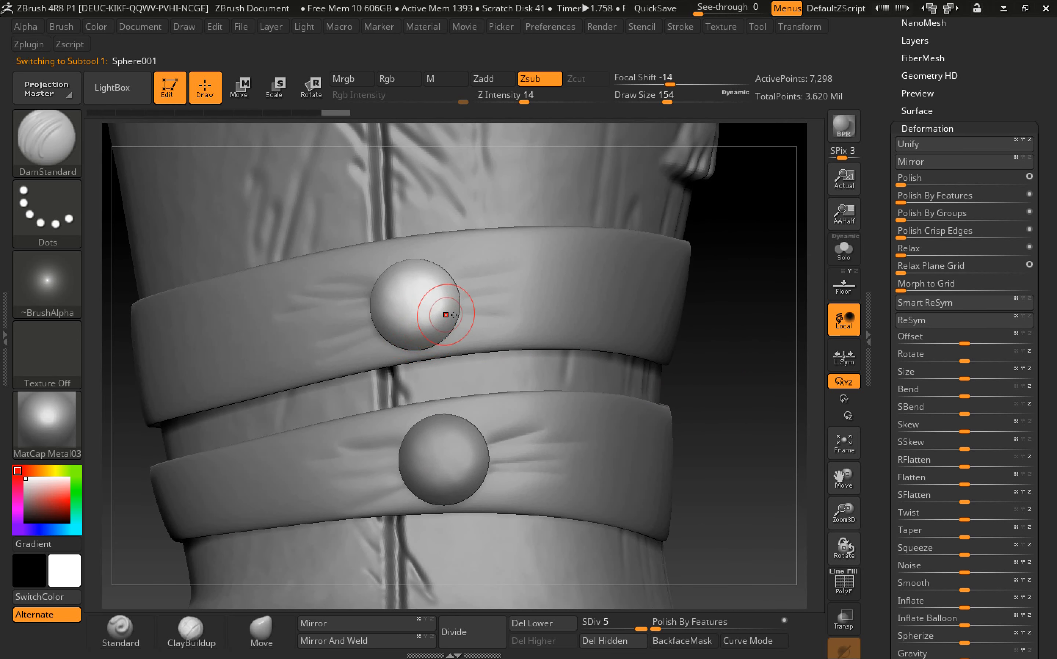
{"action": "scroll", "coordinate": [887, 188], "scroll_direction": "up", "scroll_amount": 5}
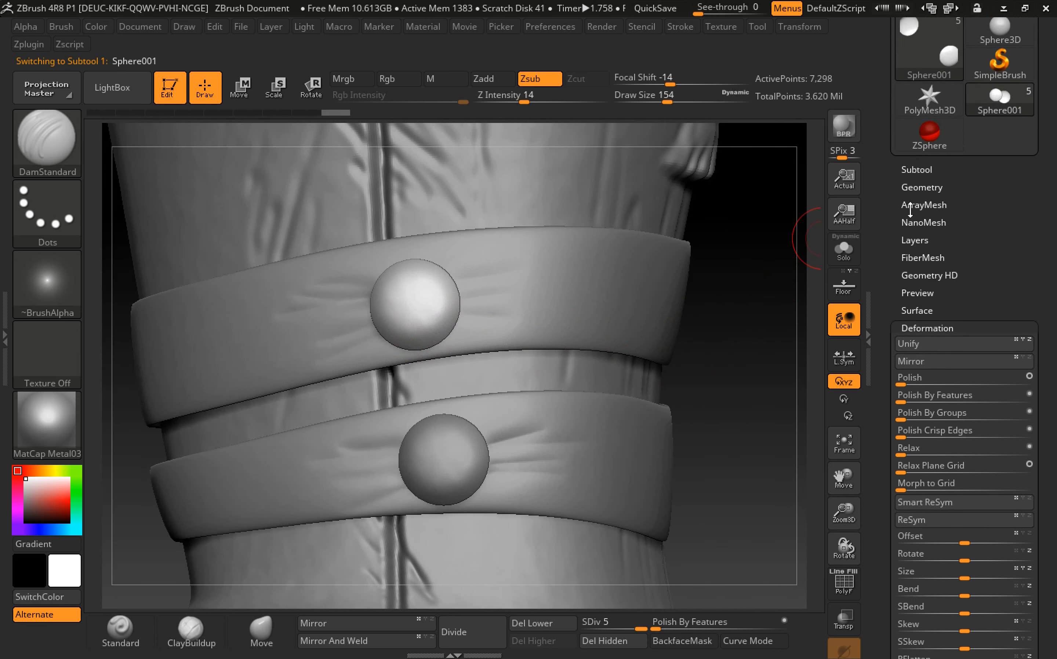
{"action": "left_click", "coordinate": [914, 169]}
{"action": "mouse_move", "coordinate": [926, 195]}
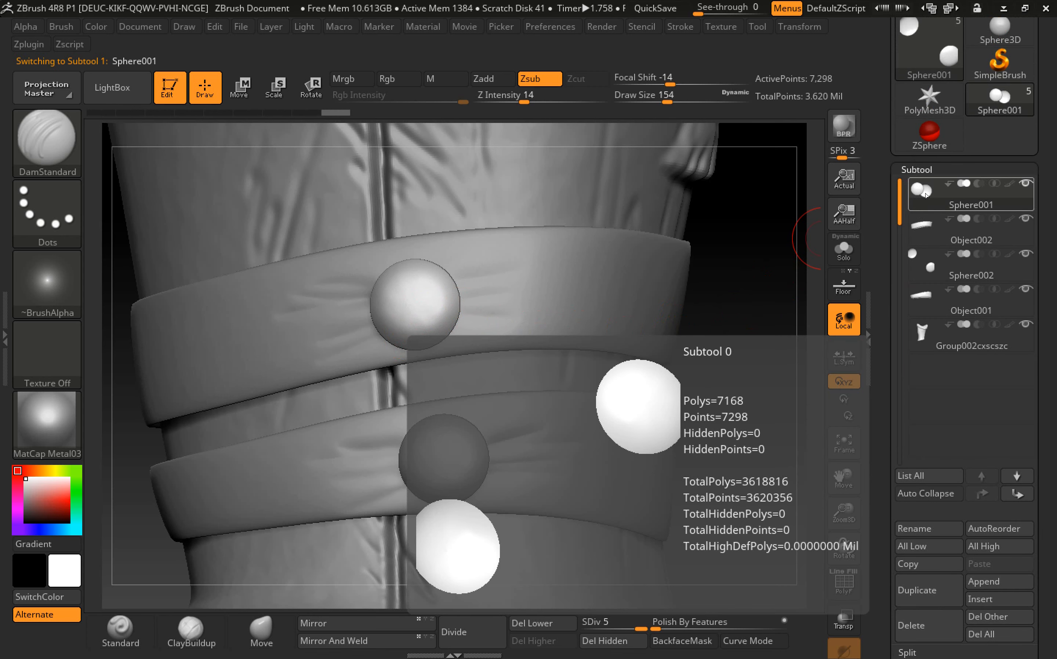
{"action": "left_click_drag", "start_coordinate": [880, 357], "coordinate": [876, 273]}
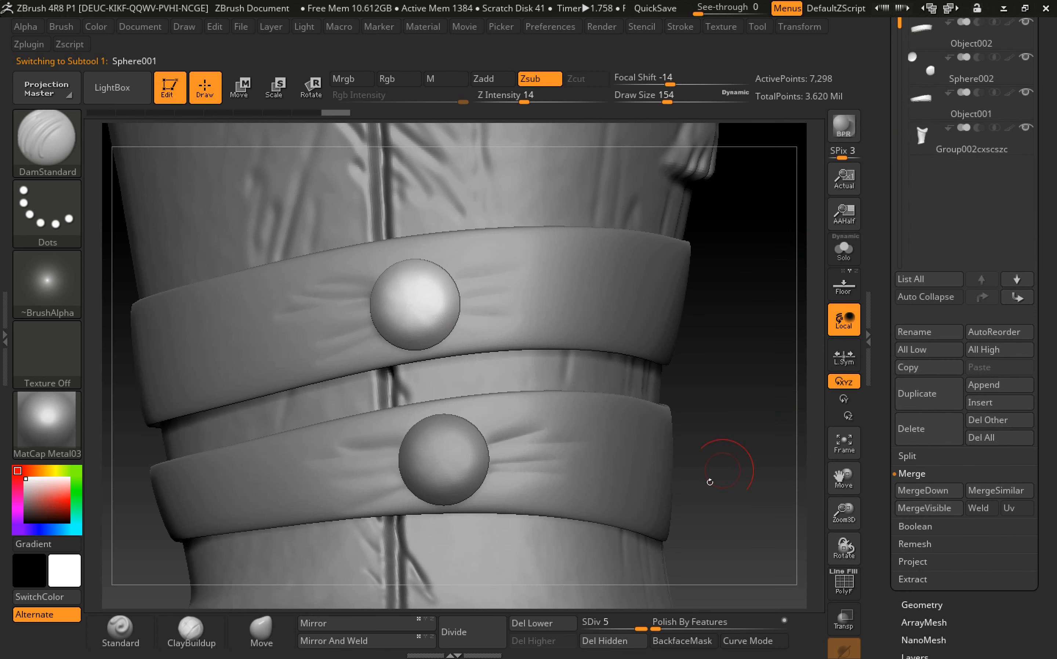
{"action": "left_click", "coordinate": [468, 629]}
{"action": "left_click", "coordinate": [468, 628]}
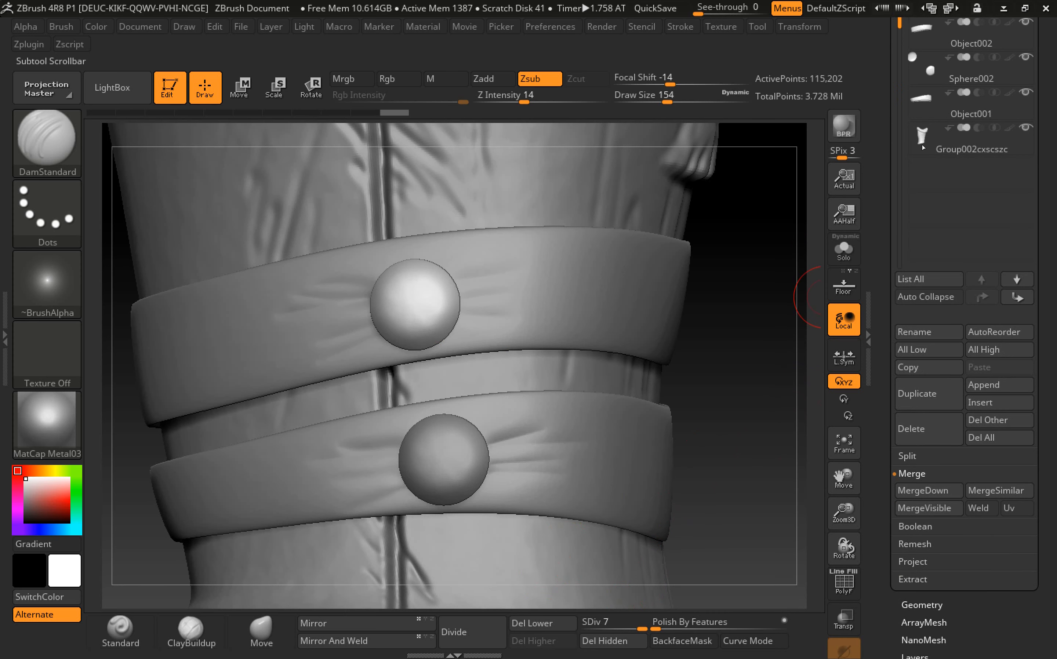
{"action": "left_click_drag", "start_coordinate": [877, 131], "coordinate": [877, 286]}
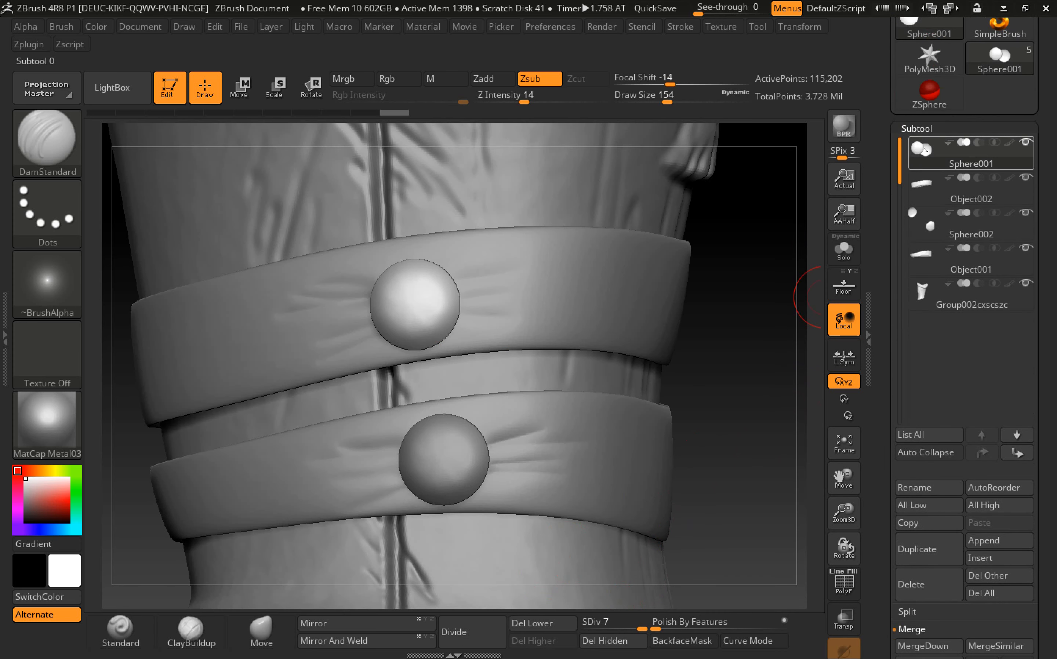
{"action": "mouse_move", "coordinate": [925, 150]}
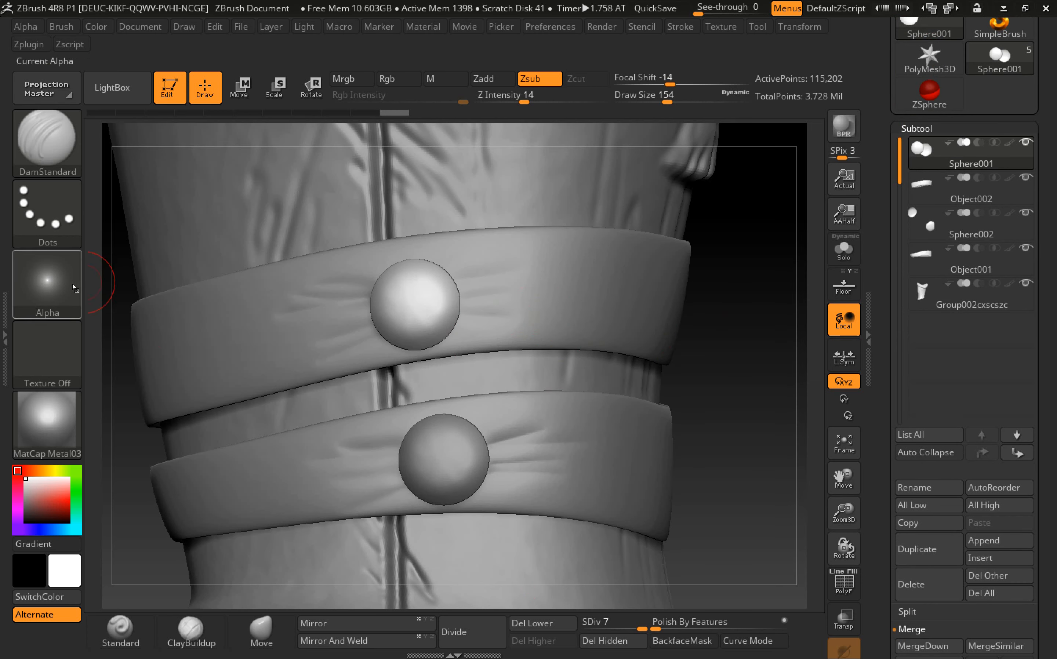
{"action": "left_click", "coordinate": [130, 641]}
{"action": "left_click", "coordinate": [47, 283]}
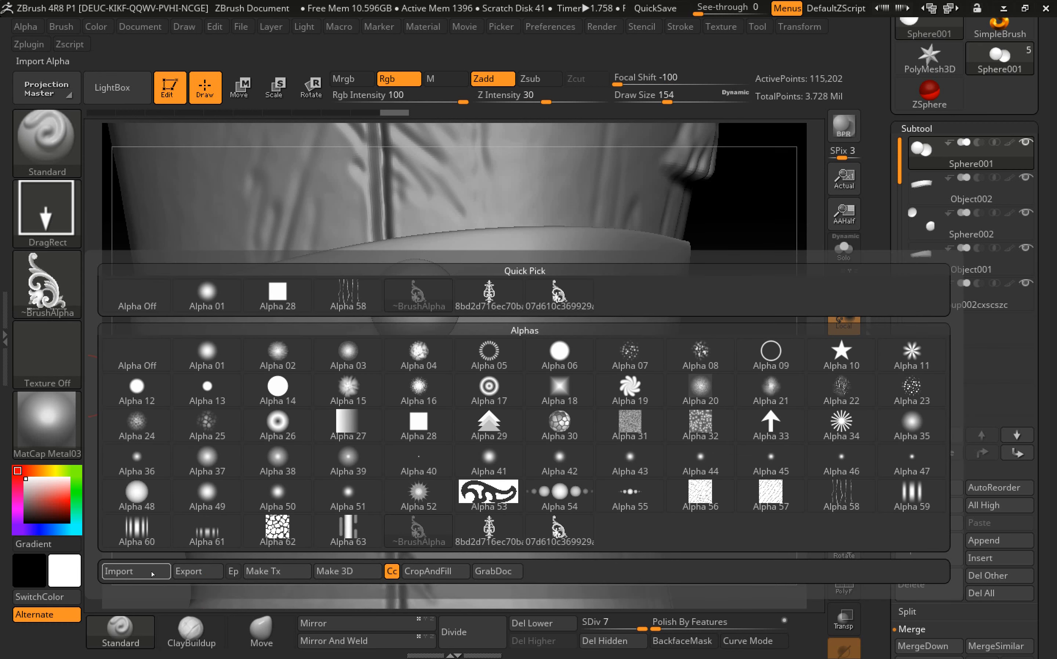
{"action": "left_click_drag", "start_coordinate": [517, 138], "coordinate": [524, 173]}
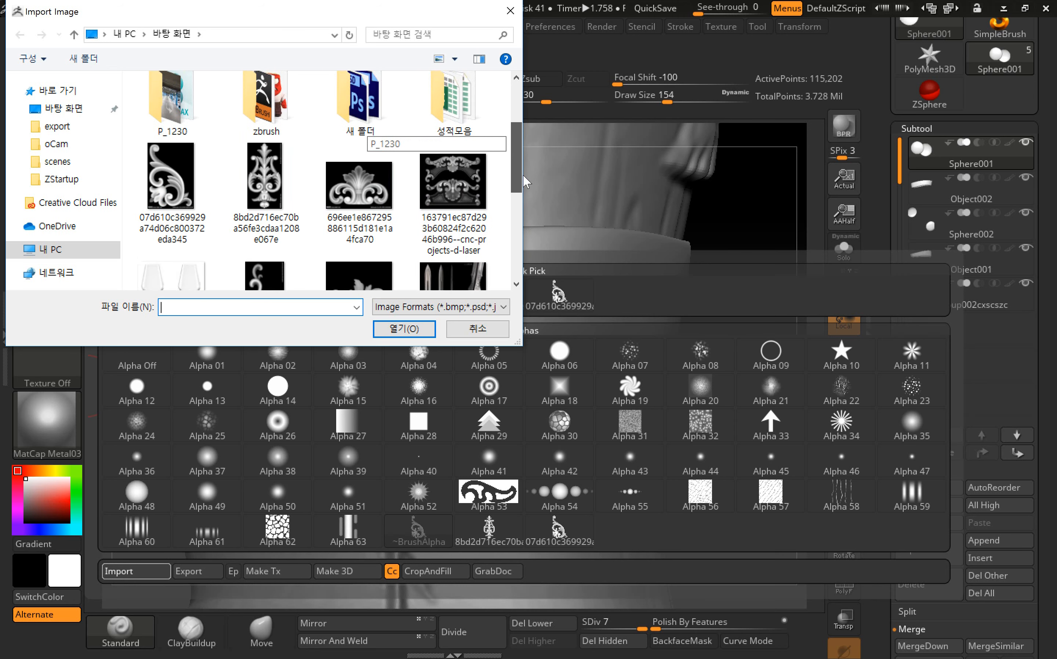
{"action": "left_click", "coordinate": [358, 232]}
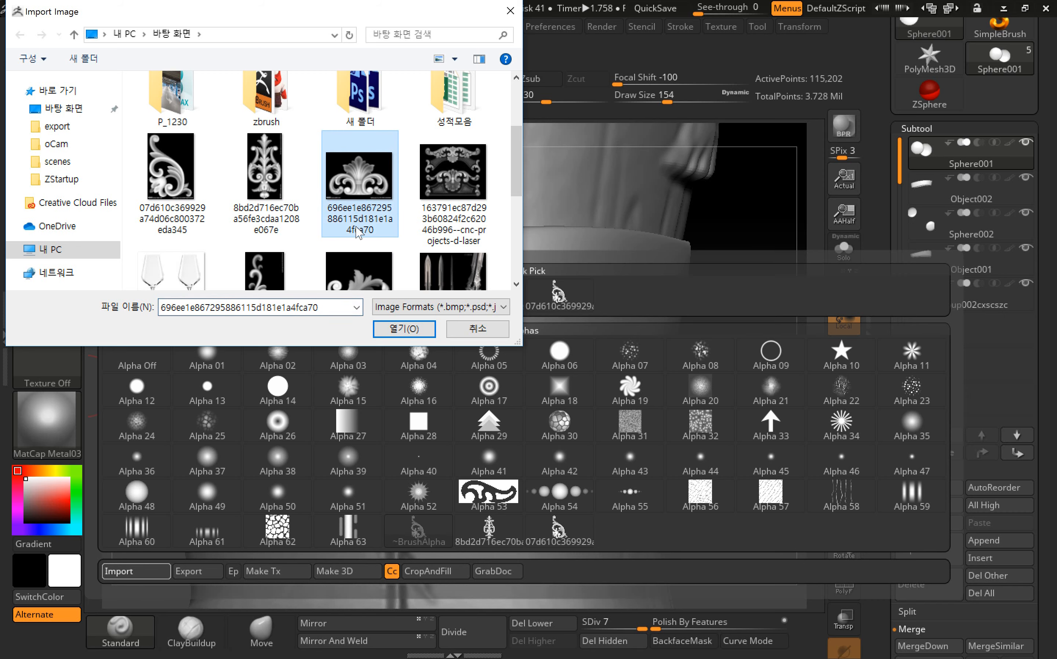
{"action": "left_click", "coordinate": [404, 329]}
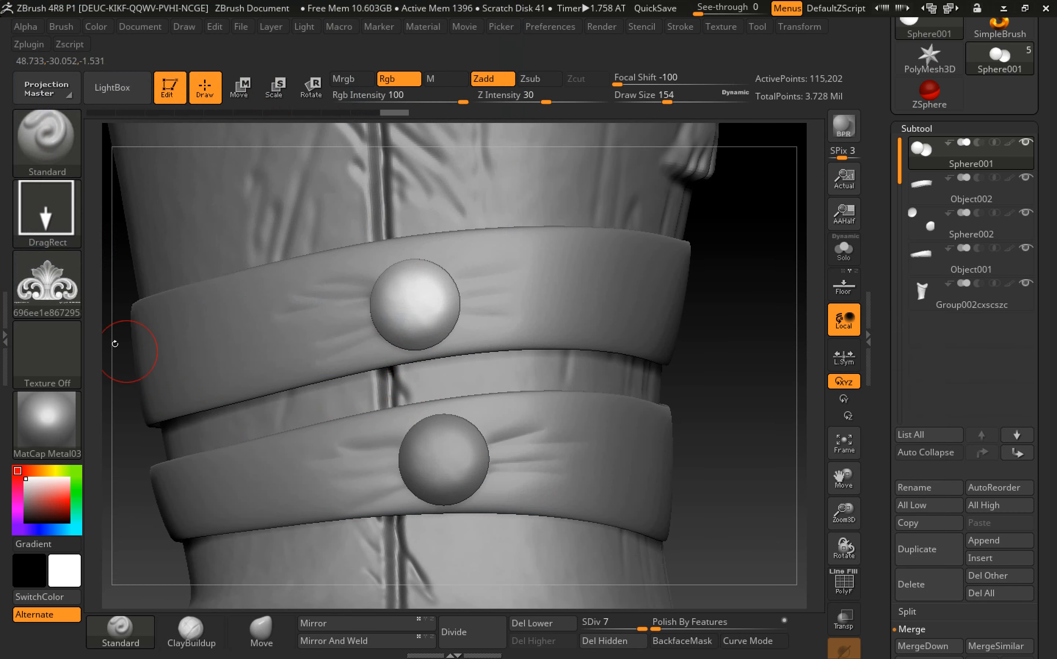
{"action": "left_click_drag", "start_coordinate": [413, 302], "coordinate": [412, 302]}
{"action": "left_click_drag", "start_coordinate": [413, 345], "coordinate": [407, 236]}
- Reduce Draw Size to 26 and smooth away the stray ridges beneath the rivet's floral ornament
{"action": "left_click_drag", "start_coordinate": [745, 368], "coordinate": [735, 408], "text": "alt"}
{"action": "key", "text": "bracketleft"}
{"action": "key", "text": "bracketleft"}
{"action": "key", "text": "bracketleft"}
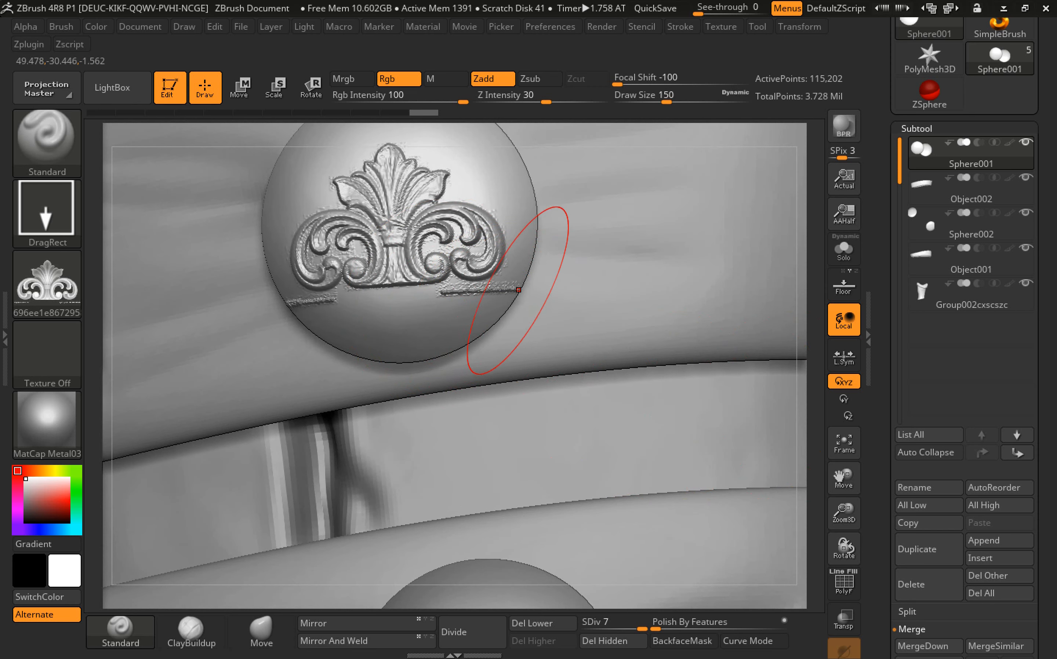
{"action": "key", "text": "bracketleft"}
{"action": "key", "text": "bracketleft"}
{"action": "key", "text": "bracketleft"}
{"action": "key", "text": "bracketleft"}
{"action": "key", "text": "bracketleft"}
{"action": "key", "text": "bracketleft"}
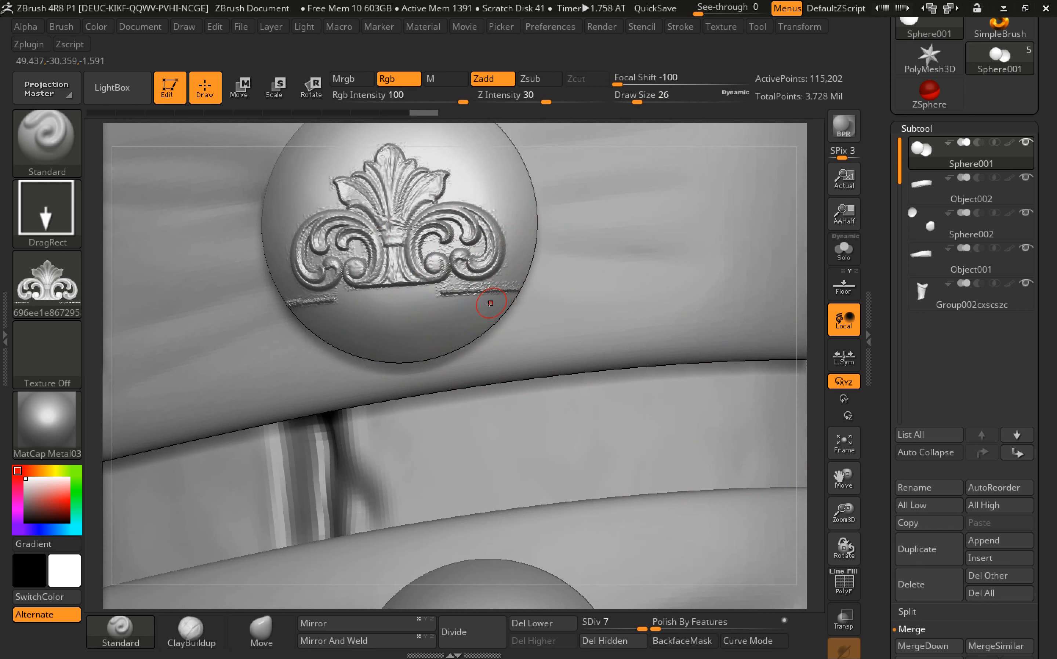
{"action": "key", "text": "shift"}
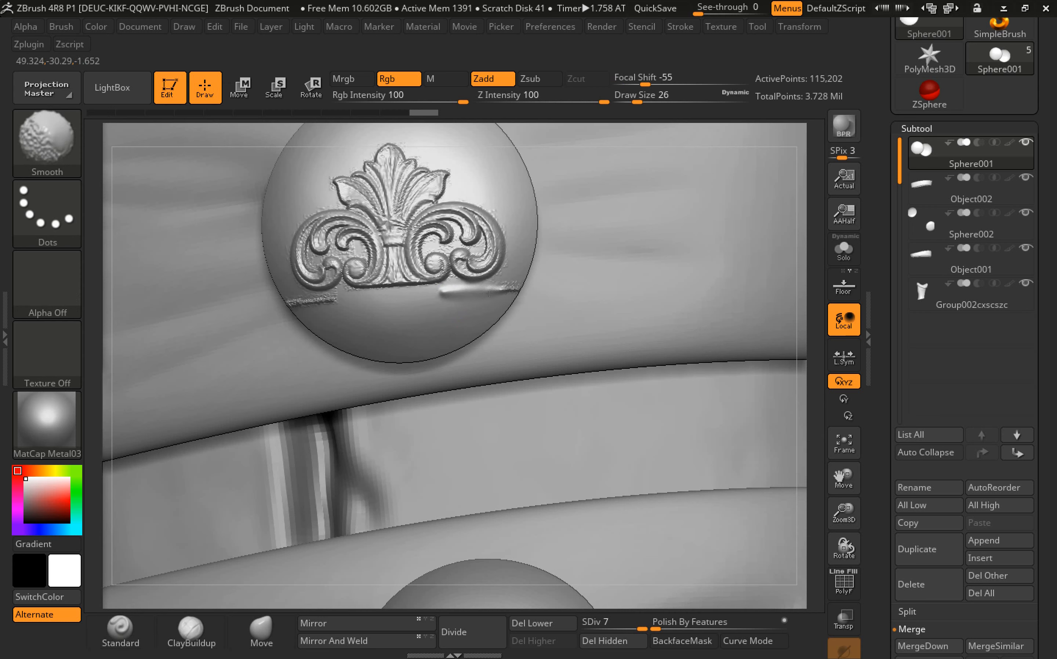
{"action": "left_click_drag", "start_coordinate": [448, 296], "coordinate": [331, 309], "text": "shift"}
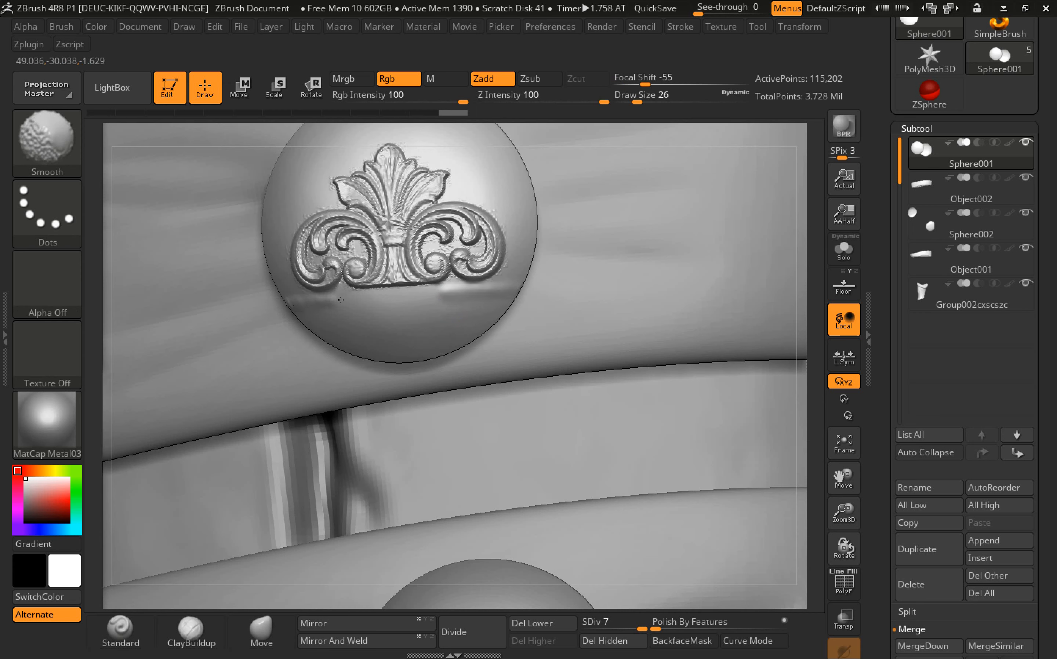
{"action": "left_click", "coordinate": [304, 313], "text": "shift"}
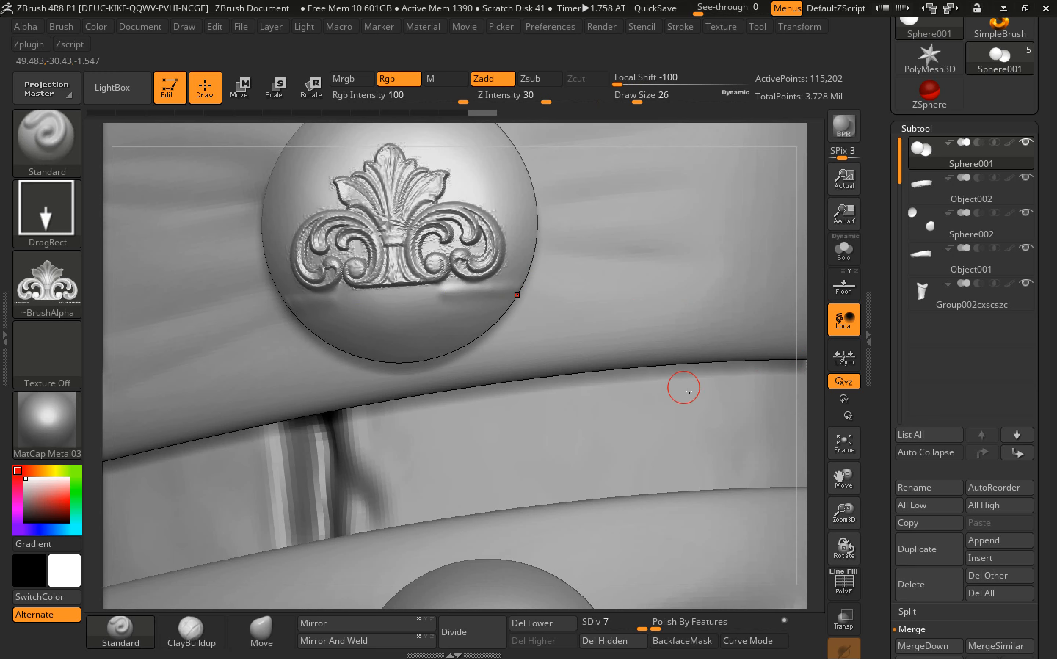
- Stamp the same floral ornament onto the upper rivet on the cuff's other side and smooth the stray ridges beneath it
{"action": "left_click_drag", "start_coordinate": [814, 513], "coordinate": [496, 291], "text": "alt"}
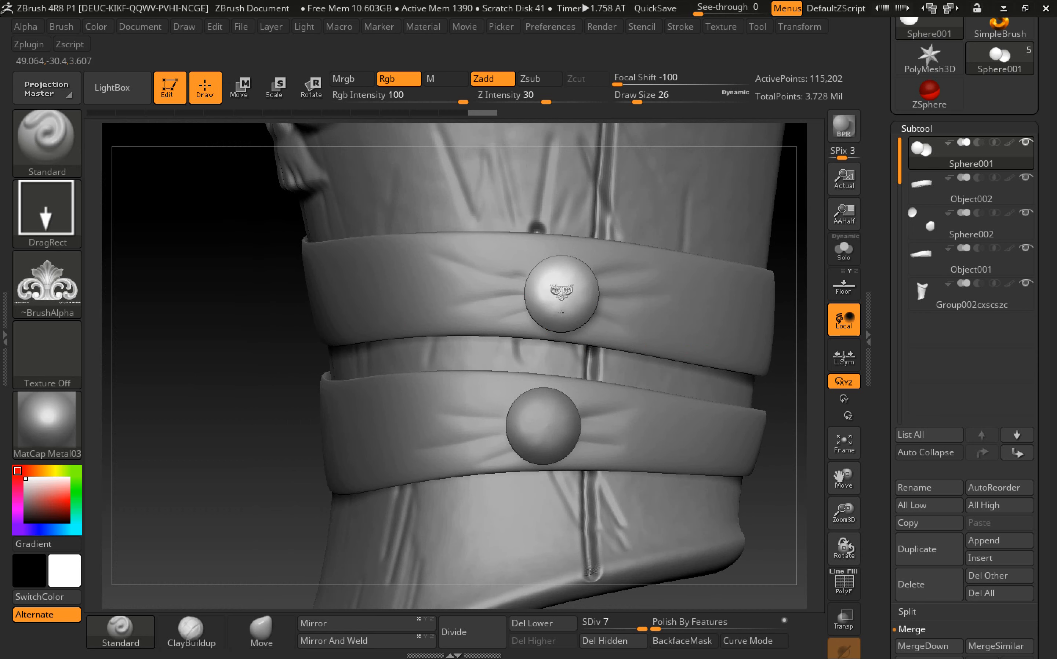
{"action": "left_click_drag", "start_coordinate": [549, 321], "coordinate": [565, 248]}
{"action": "left_click_drag", "start_coordinate": [804, 404], "coordinate": [840, 457], "text": "alt"}
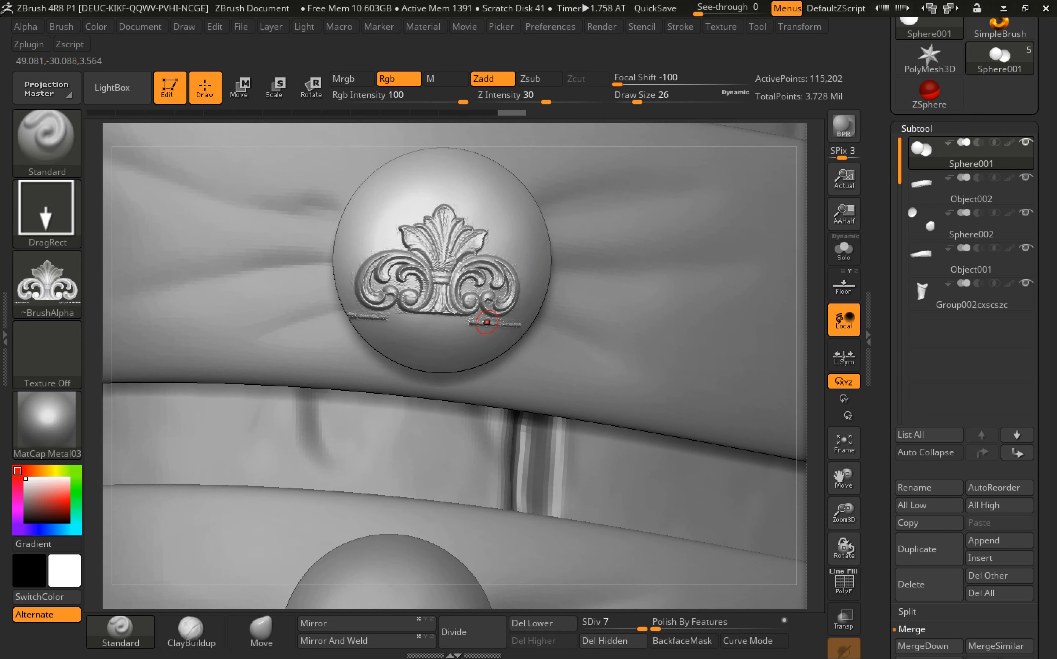
{"action": "key", "text": "shift"}
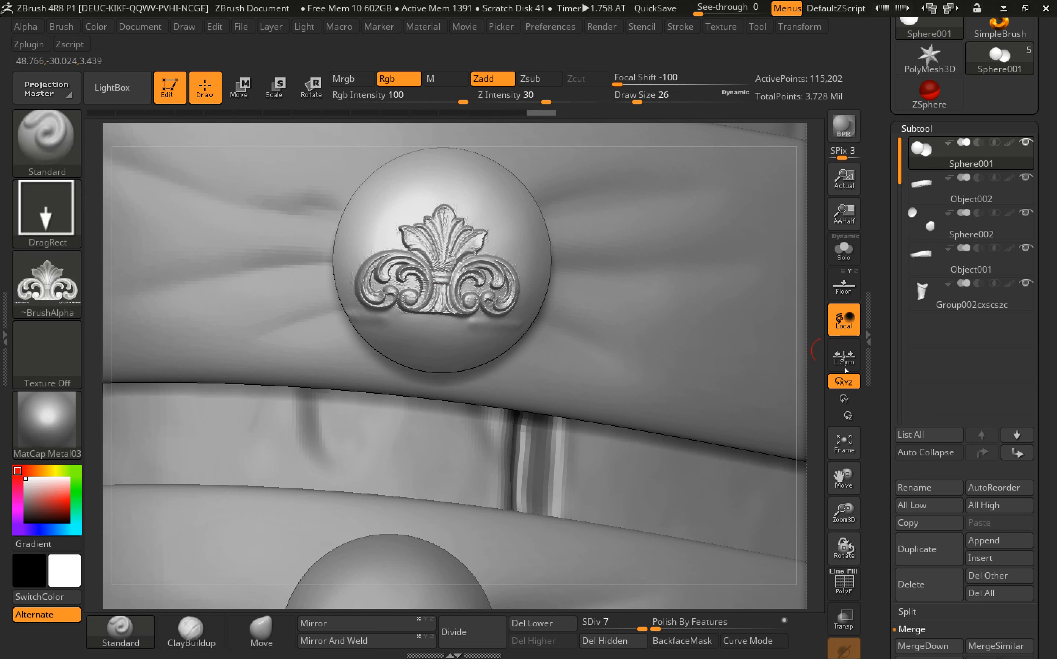
- Apply a Polish deformation to the upper rivets to soften the stamped floral ornaments
{"action": "left_click_drag", "start_coordinate": [882, 455], "coordinate": [869, 306]}
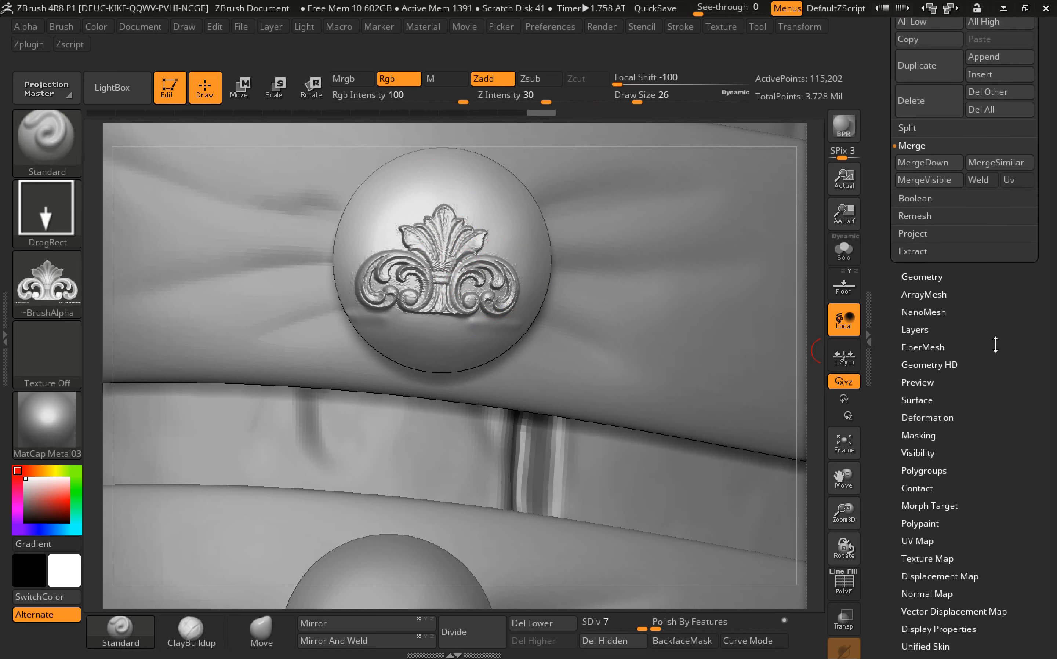
{"action": "left_click_drag", "start_coordinate": [995, 345], "coordinate": [998, 301]}
{"action": "left_click", "coordinate": [936, 361]}
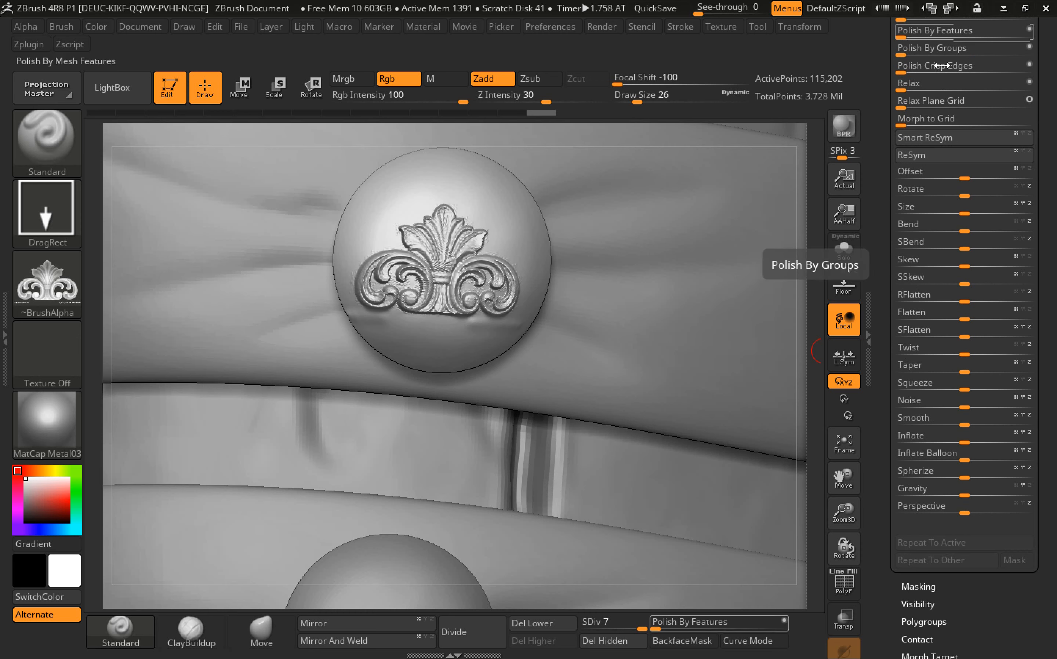
{"action": "left_click_drag", "start_coordinate": [879, 119], "coordinate": [879, 251]}
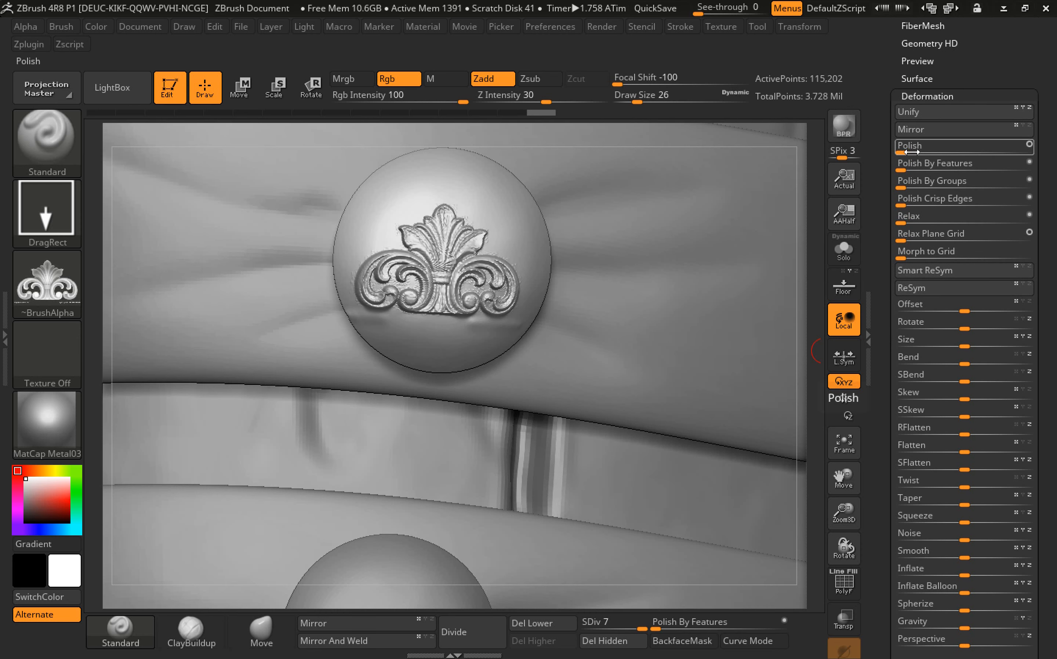
{"action": "key", "text": "BackSpace"}
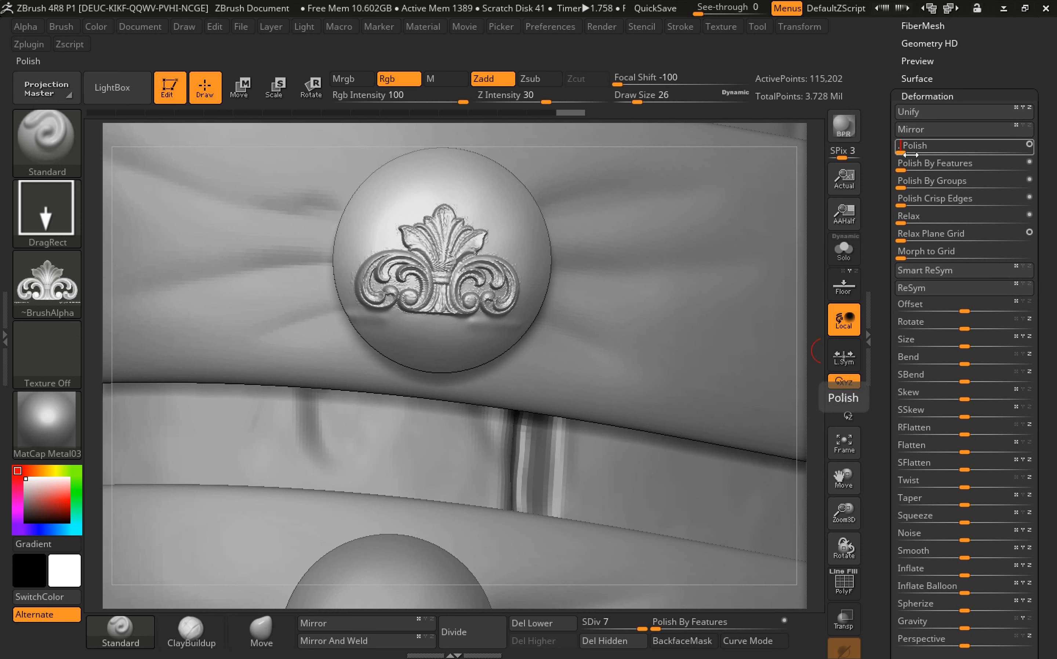
{"action": "key", "text": "Return"}
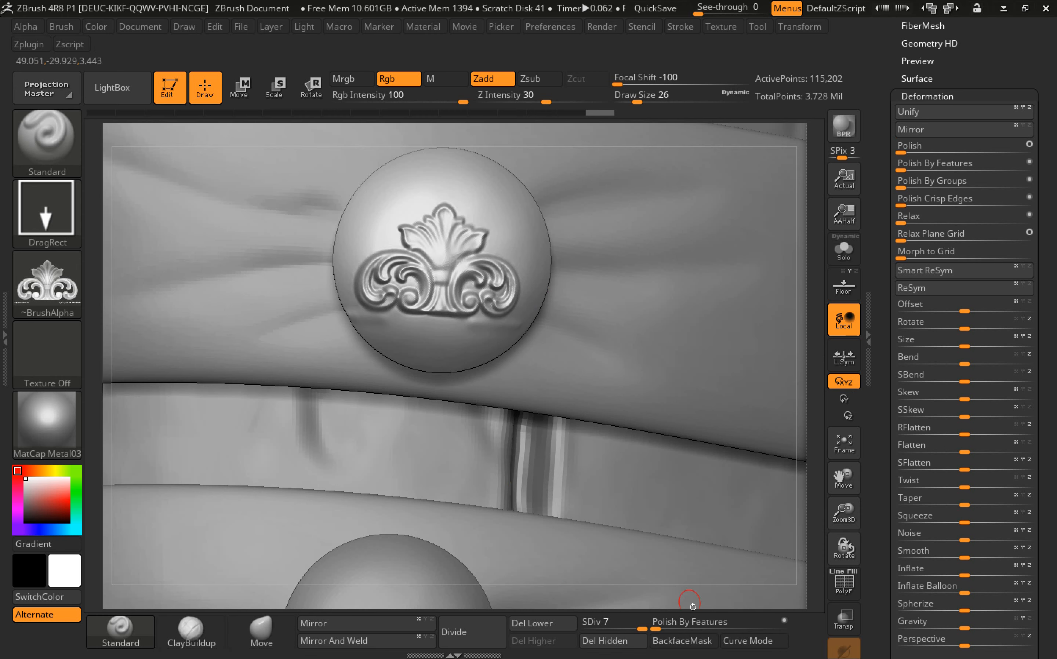
{"action": "key", "text": "alt+Tab"}
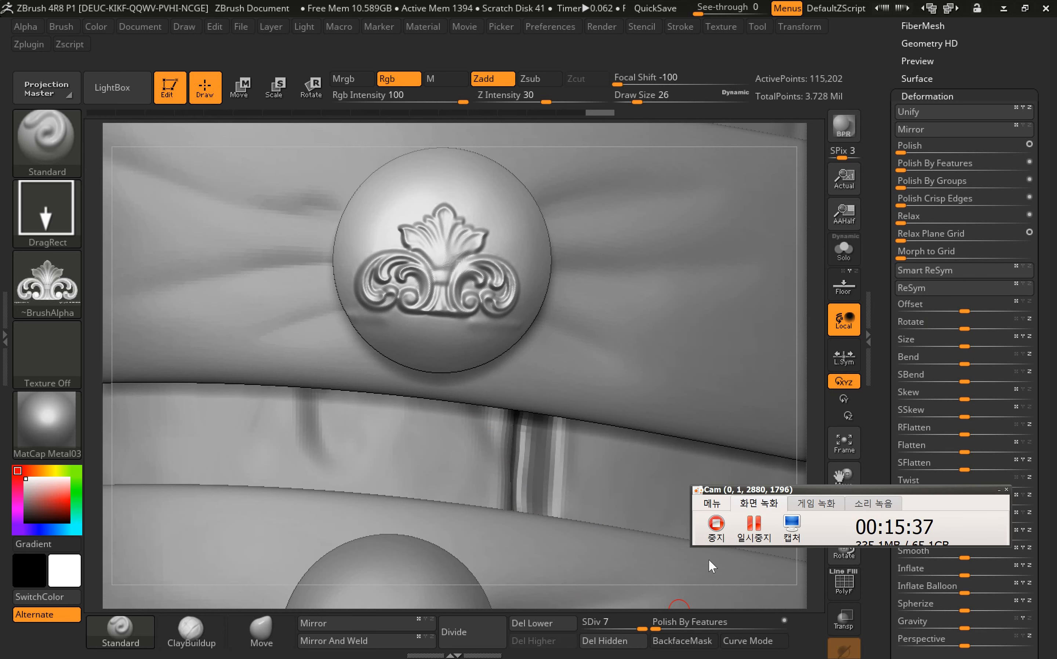
{"action": "left_click", "coordinate": [769, 535]}
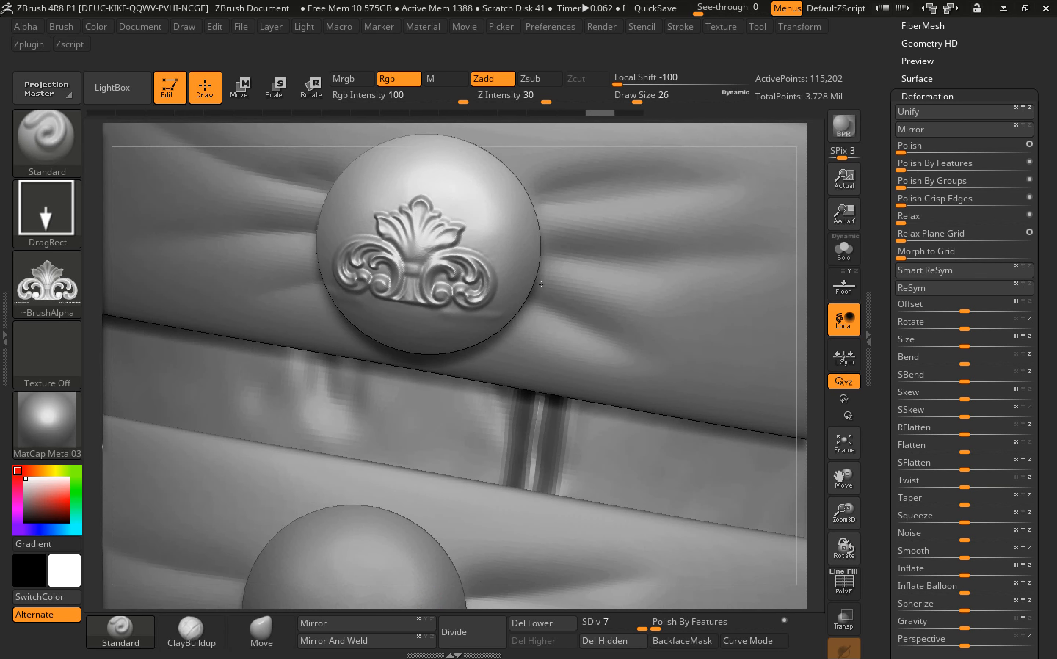
- Select the lower rivets, divide them twice to subdivision level 7 and inspect the upper rivets' entry in the subtool list
{"action": "left_click_drag", "start_coordinate": [810, 604], "coordinate": [733, 340], "text": "alt"}
{"action": "left_click", "coordinate": [340, 370], "text": "alt"}
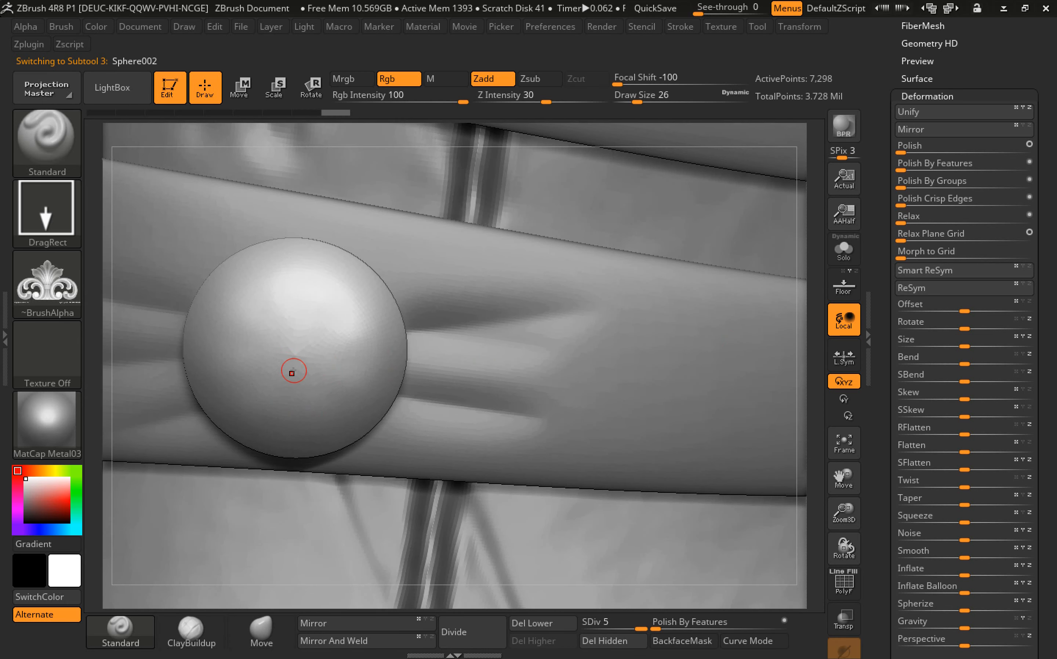
{"action": "left_click_drag", "start_coordinate": [287, 361], "coordinate": [280, 390]}
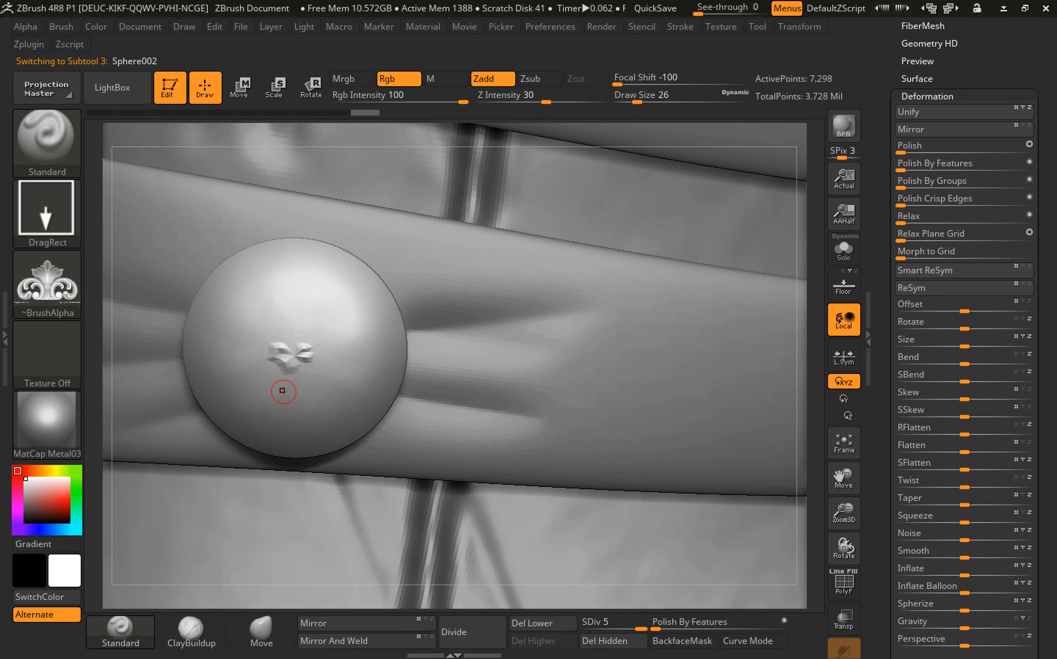
{"action": "key", "text": "ctrl+z"}
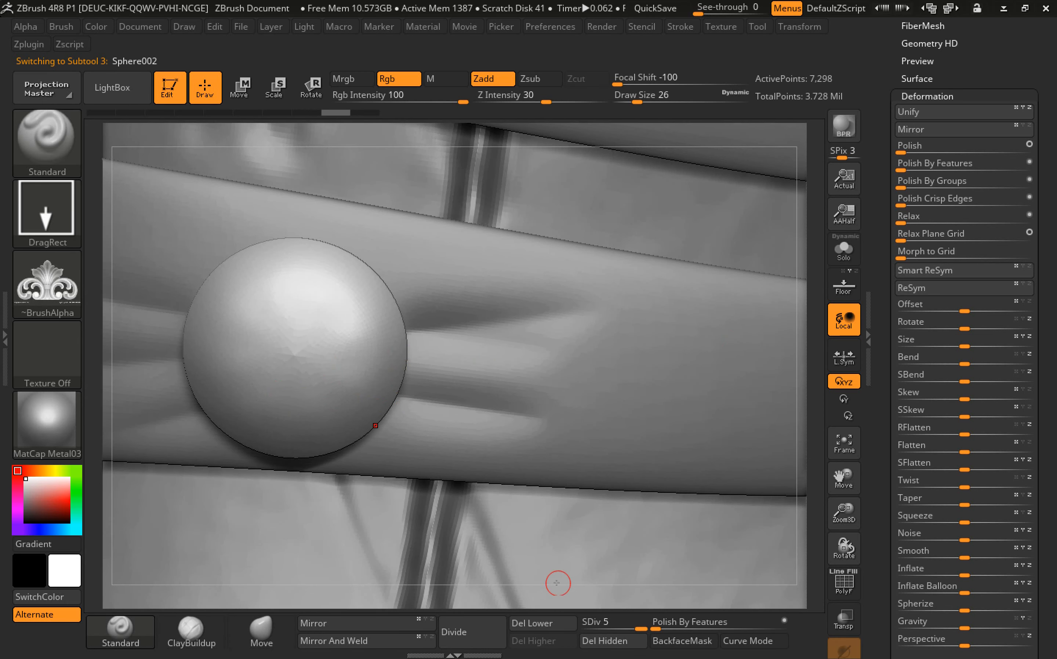
{"action": "left_click", "coordinate": [467, 633]}
{"action": "left_click", "coordinate": [467, 632]}
{"action": "left_click_drag", "start_coordinate": [880, 175], "coordinate": [869, 305]}
{"action": "left_click", "coordinate": [908, 313]}
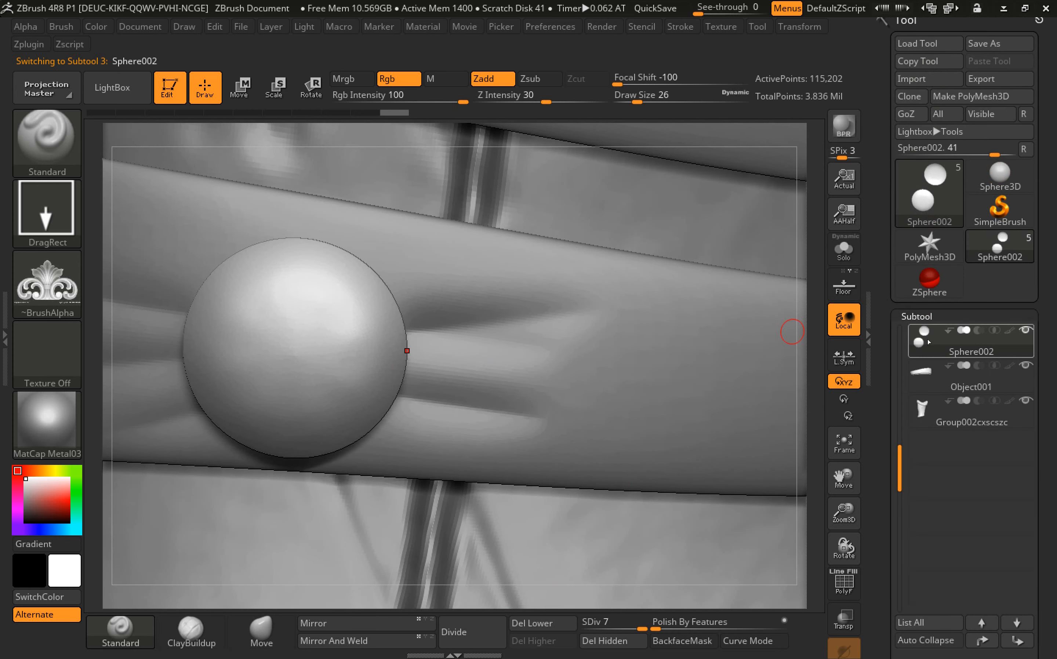
{"action": "left_click_drag", "start_coordinate": [899, 467], "coordinate": [894, 348]}
{"action": "mouse_move", "coordinate": [932, 355]}
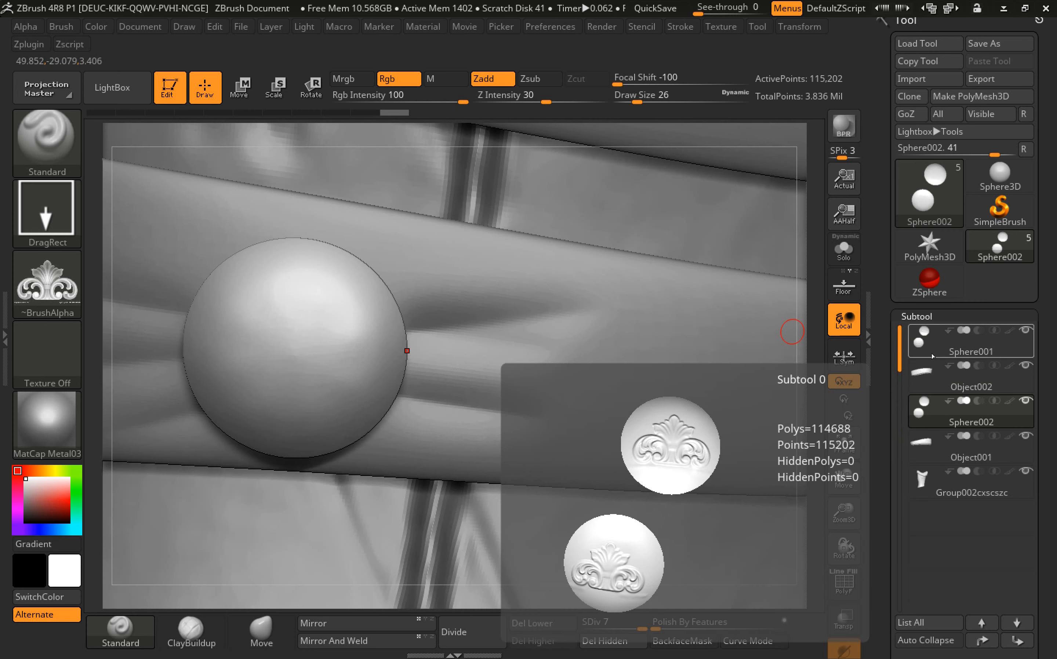
{"action": "mouse_move", "coordinate": [286, 364]}
{"action": "left_mouse_down"}
{"action": "mouse_move", "coordinate": [289, 336]}
{"action": "mouse_move", "coordinate": [331, 305]}
{"action": "mouse_move", "coordinate": [309, 262]}
{"action": "mouse_move", "coordinate": [320, 229]}
{"action": "mouse_move", "coordinate": [309, 222]}
{"action": "left_mouse_up"}
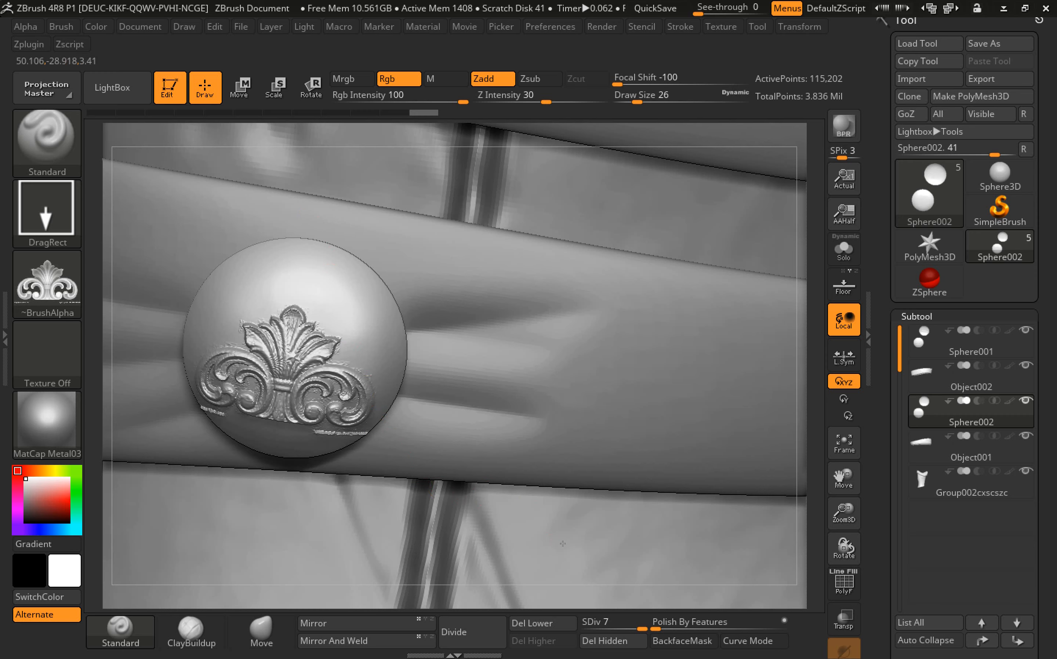
{"action": "left_click_drag", "start_coordinate": [613, 601], "coordinate": [622, 569]}
{"action": "key", "text": "ctrl"}
{"action": "key", "text": "ctrl+z"}
- Stamp the floral alpha onto the lower rivet, tilted to follow the strap, and smooth away the stray ridges beneath the ornament
{"action": "mouse_move", "coordinate": [296, 339]}
{"action": "left_mouse_down"}
{"action": "mouse_move", "coordinate": [208, 241]}
{"action": "mouse_move", "coordinate": [336, 317]}
{"action": "left_mouse_up"}
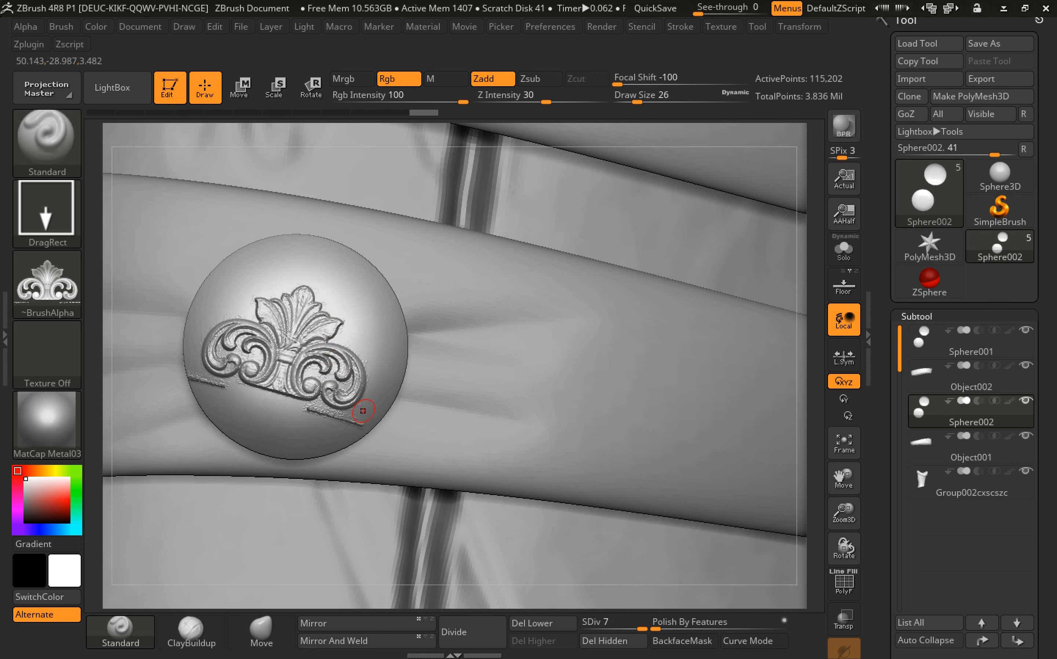
{"action": "key", "text": "shift"}
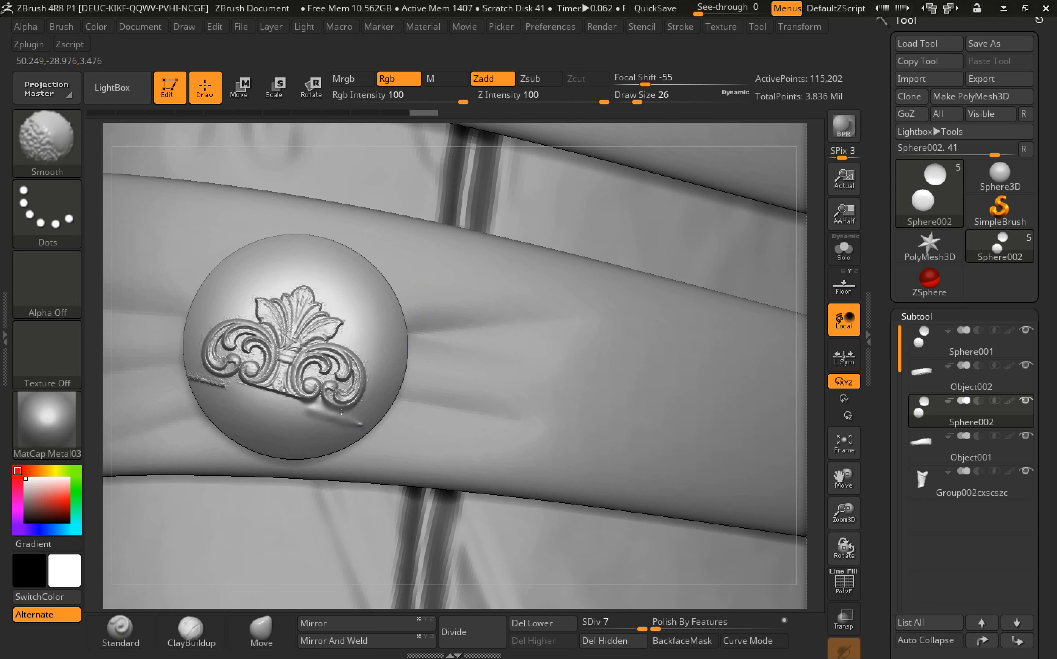
{"action": "mouse_move", "coordinate": [209, 405]}
{"action": "left_mouse_down"}
{"action": "mouse_move", "coordinate": [208, 394]}
{"action": "mouse_move", "coordinate": [235, 389]}
{"action": "left_mouse_up"}
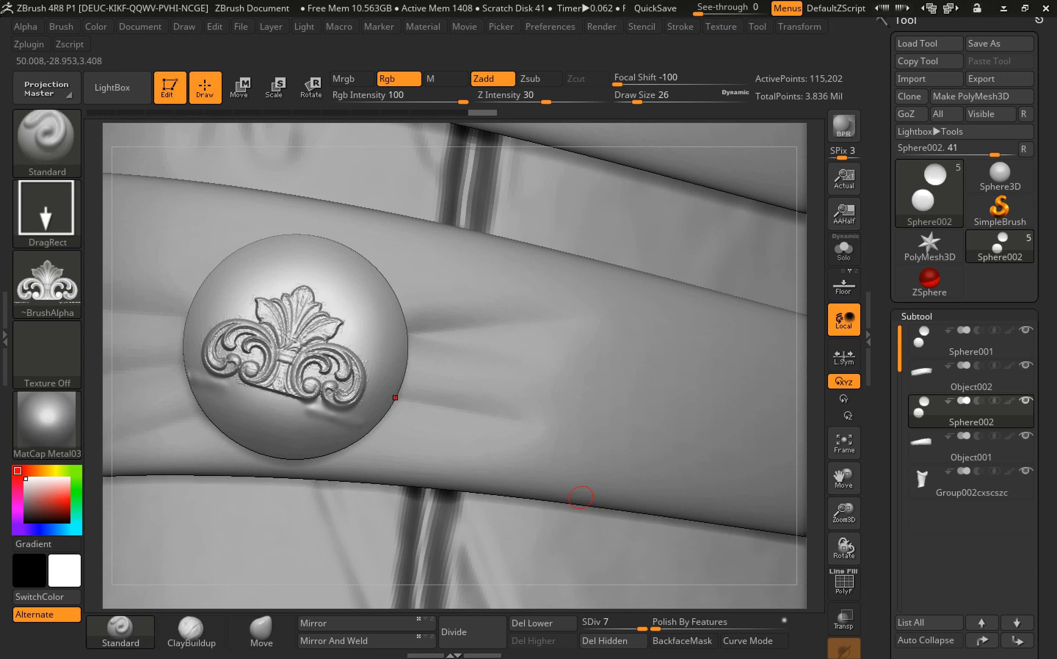
- Stamp the same floral ornament onto the lower rivet on the cuff's other side and smooth its stray ridges
{"action": "left_click_drag", "start_coordinate": [797, 594], "coordinate": [616, 543], "text": "alt"}
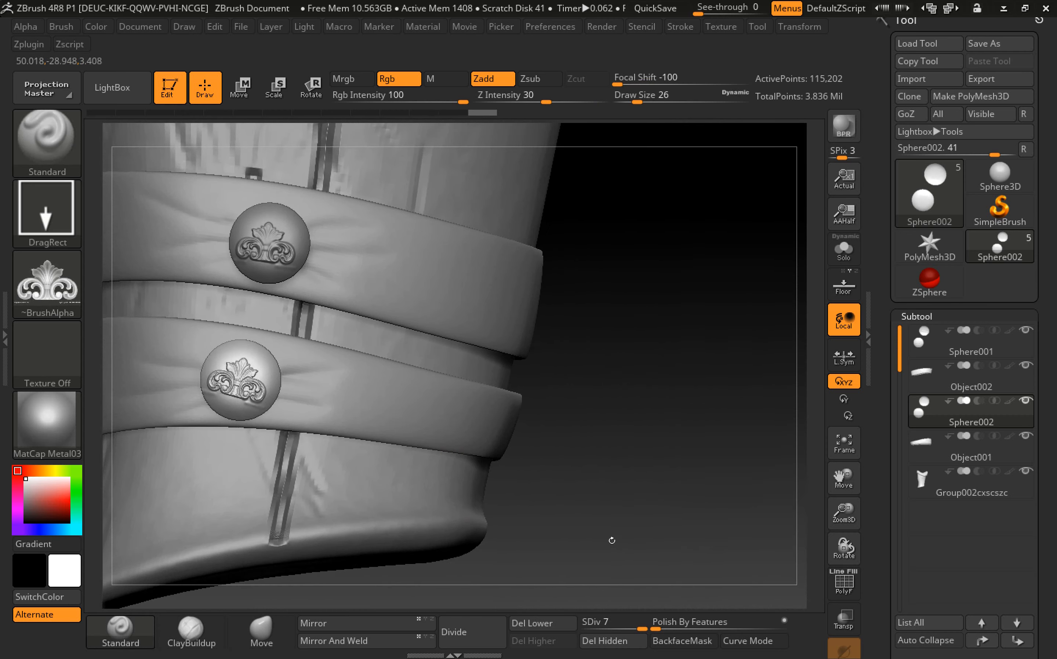
{"action": "mouse_move", "coordinate": [656, 460]}
{"action": "left_mouse_down"}
{"action": "mouse_move", "coordinate": [604, 469]}
{"action": "mouse_move", "coordinate": [652, 366]}
{"action": "mouse_move", "coordinate": [640, 360]}
{"action": "mouse_move", "coordinate": [736, 309]}
{"action": "mouse_move", "coordinate": [732, 401]}
{"action": "left_mouse_up"}
{"action": "left_click_drag", "start_coordinate": [386, 359], "coordinate": [362, 286]}
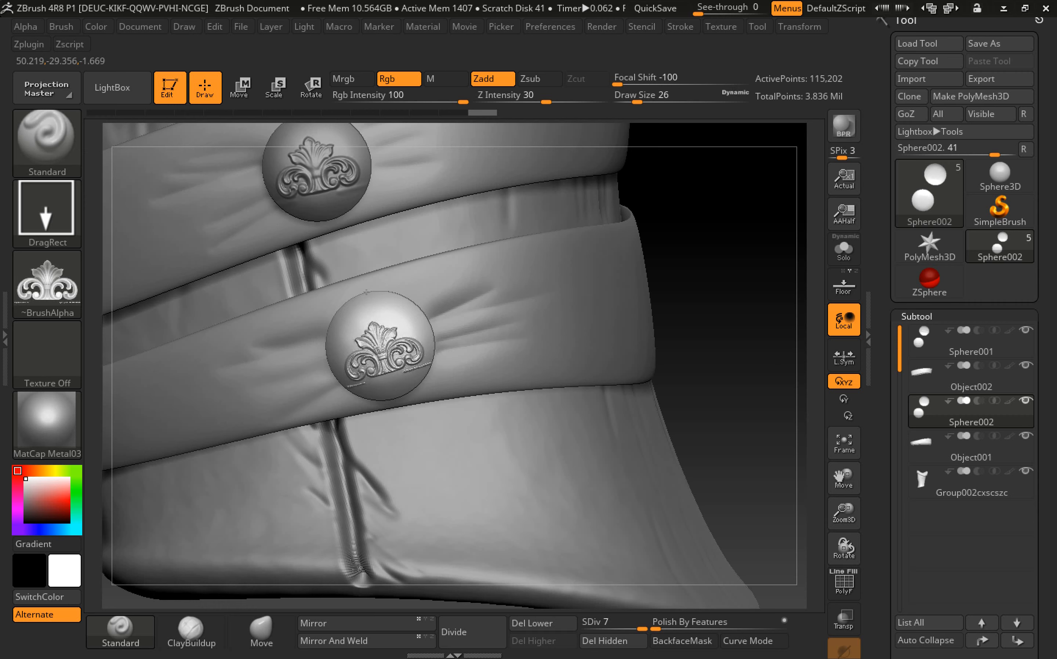
{"action": "mouse_move", "coordinate": [724, 328]}
{"action": "left_mouse_down", "text": "alt"}
{"action": "mouse_move", "coordinate": [729, 231]}
{"action": "mouse_move", "coordinate": [729, 327]}
{"action": "left_mouse_up", "text": "alt"}
{"action": "left_click_drag", "start_coordinate": [423, 303], "coordinate": [420, 301], "text": "shift"}
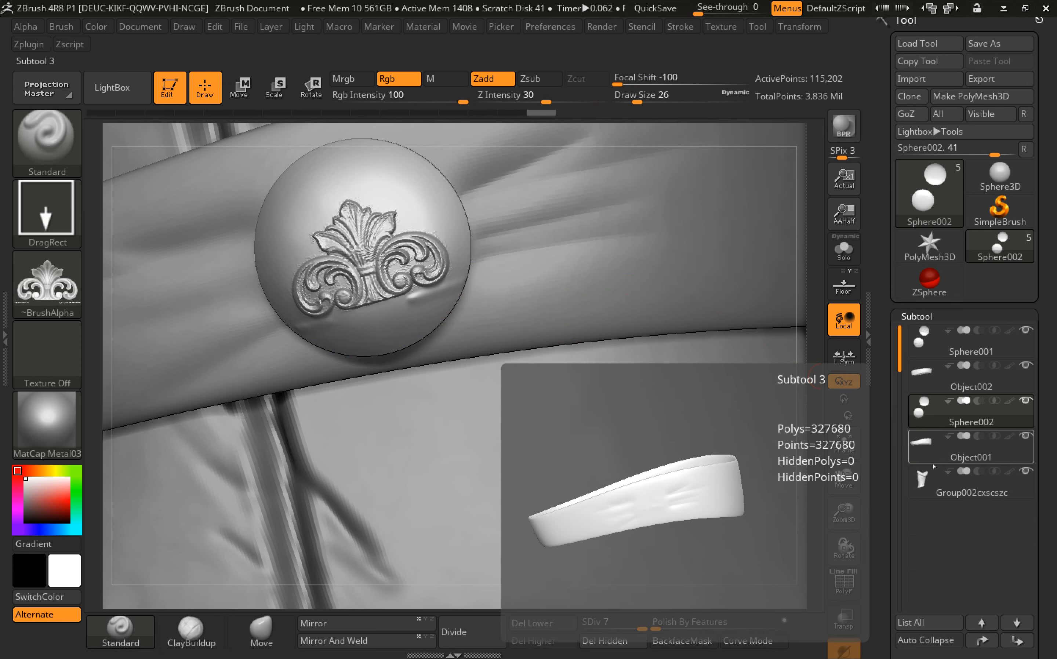
- Apply a Polish deformation of 0.5 to the lower rivets to soften the stamped floral ornaments
{"action": "left_click_drag", "start_coordinate": [888, 455], "coordinate": [903, 255]}
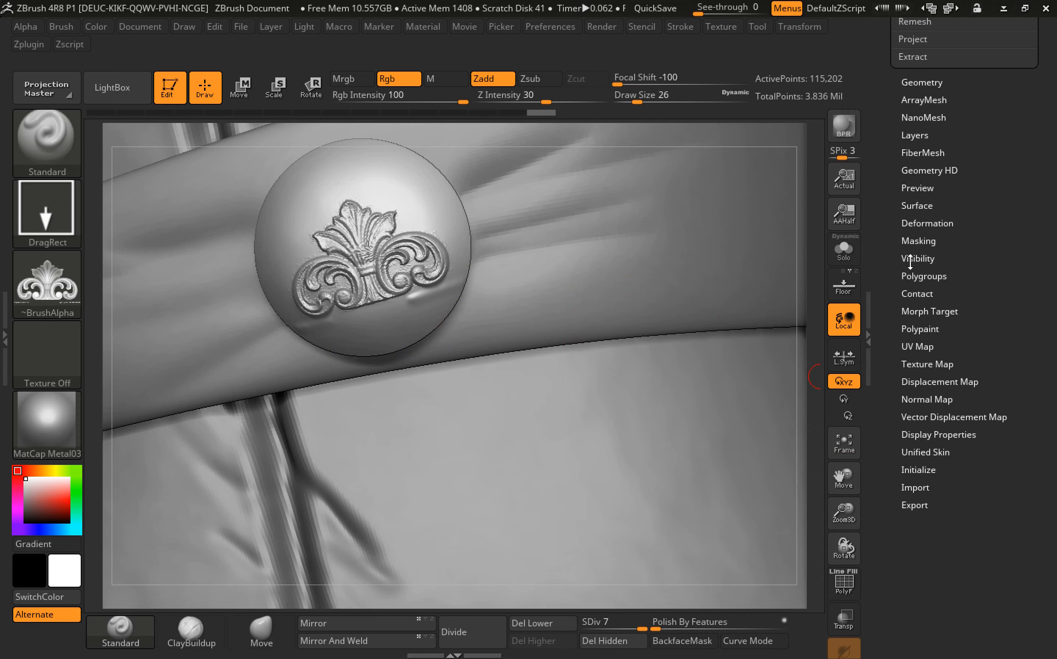
{"action": "left_click", "coordinate": [928, 221]}
{"action": "left_click_drag", "start_coordinate": [888, 253], "coordinate": [883, 408]}
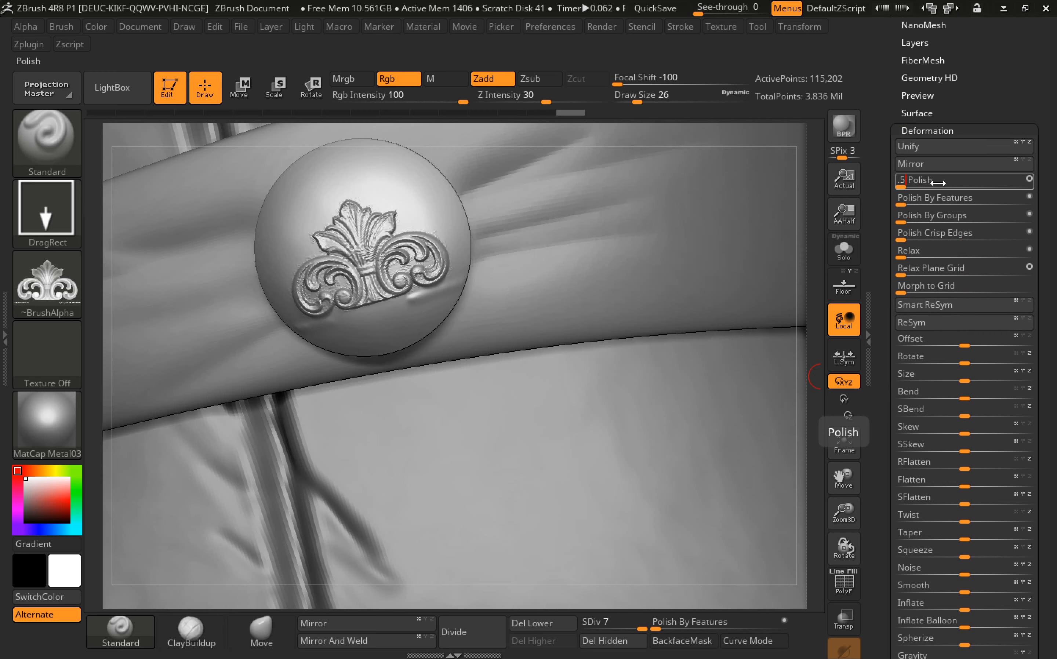
{"action": "key", "text": "Return"}
{"action": "mouse_move", "coordinate": [783, 601]}
{"action": "left_mouse_down"}
{"action": "mouse_move", "coordinate": [759, 591]}
{"action": "mouse_move", "coordinate": [783, 601]}
{"action": "left_mouse_up"}
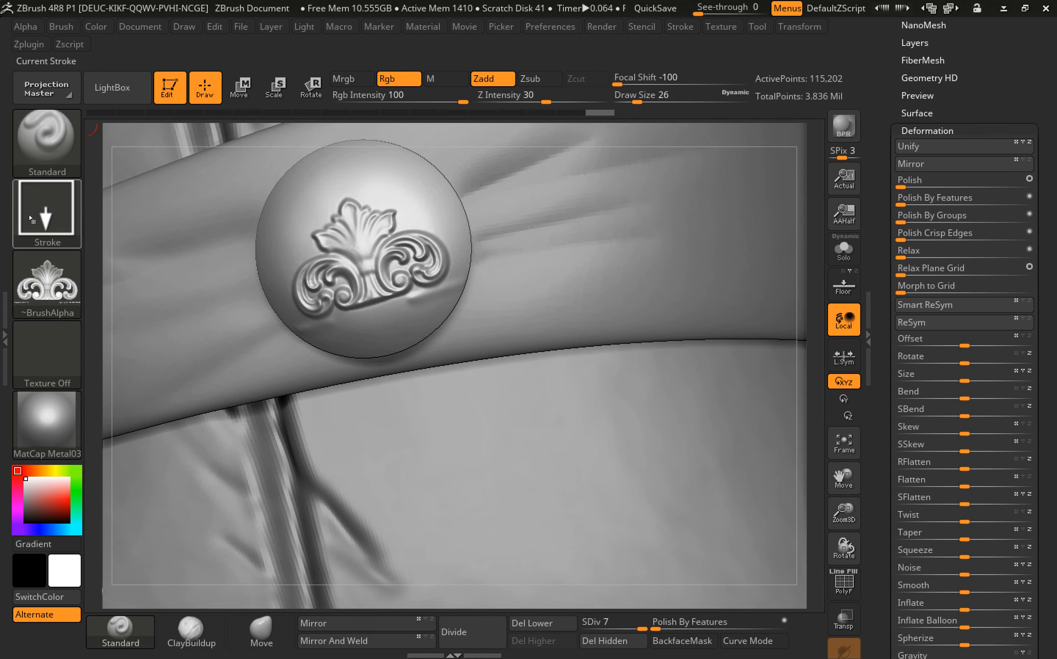
- With the DamStandard brush at Draw Size 26, carve diagonal scratches across the lower rivet and its floral ornament
{"action": "left_click", "coordinate": [46, 209]}
{"action": "left_click", "coordinate": [49, 145]}
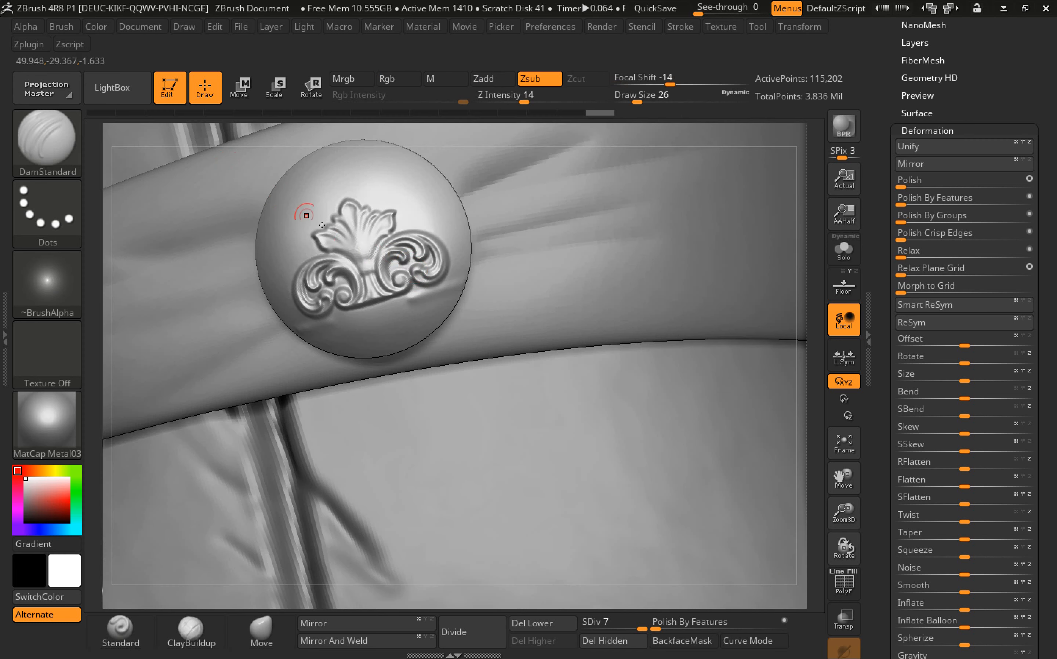
{"action": "left_click", "coordinate": [225, 153]}
{"action": "left_click", "coordinate": [399, 174]}
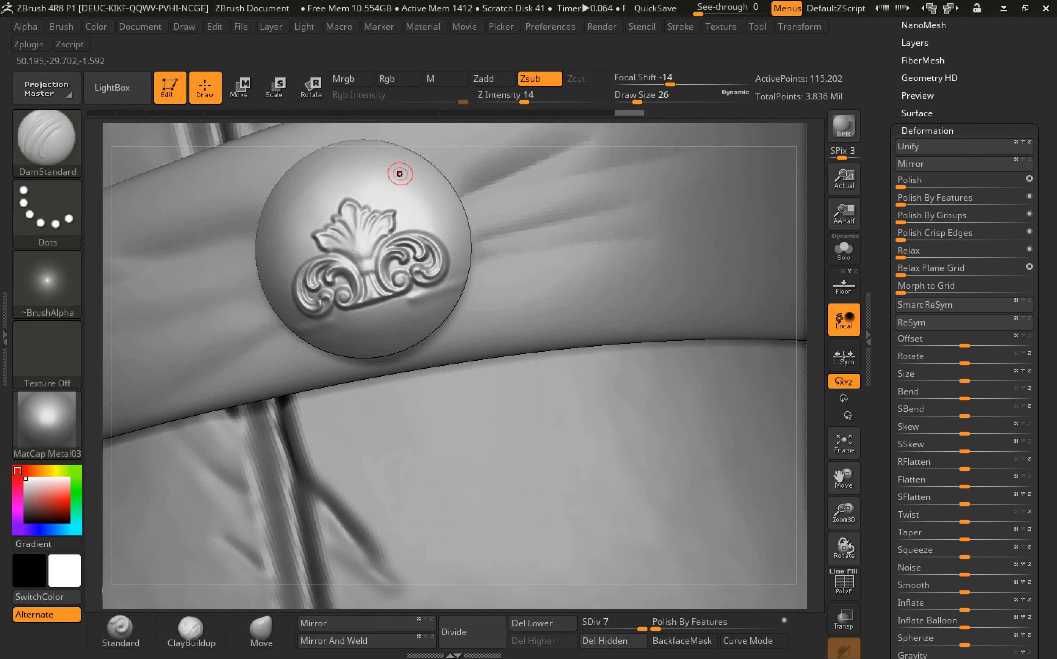
{"action": "left_click_drag", "start_coordinate": [405, 222], "coordinate": [429, 202]}
{"action": "left_click_drag", "start_coordinate": [366, 257], "coordinate": [453, 203]}
{"action": "left_click_drag", "start_coordinate": [396, 315], "coordinate": [429, 277]}
{"action": "left_click_drag", "start_coordinate": [378, 329], "coordinate": [414, 288]}
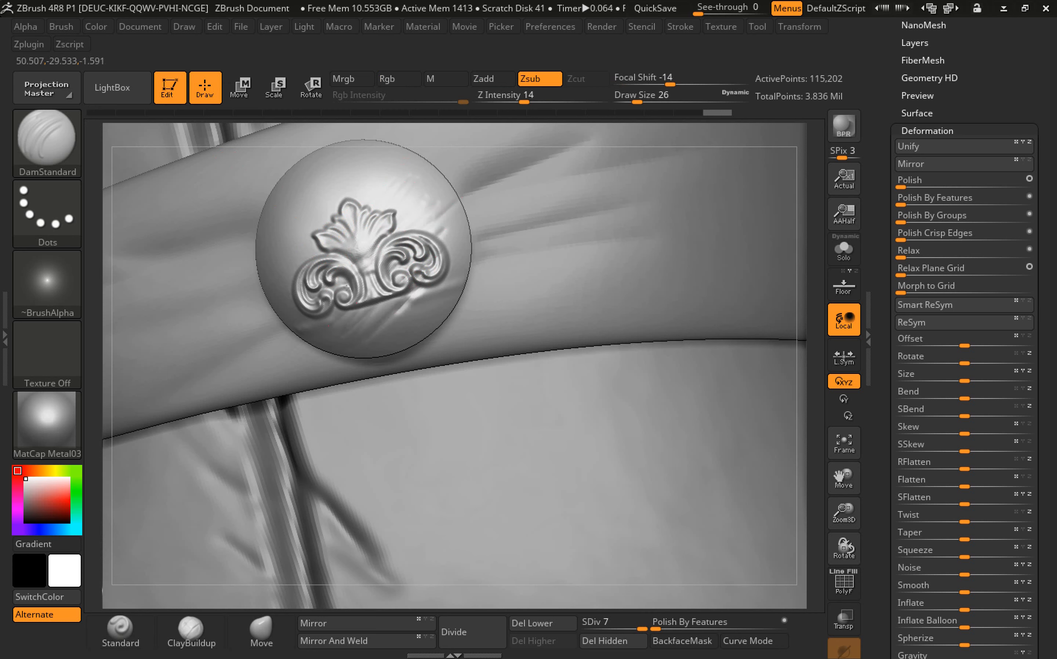
{"action": "left_click_drag", "start_coordinate": [356, 215], "coordinate": [377, 195]}
{"action": "left_click_drag", "start_coordinate": [342, 243], "coordinate": [365, 214]}
{"action": "left_click_drag", "start_coordinate": [370, 207], "coordinate": [384, 185]}
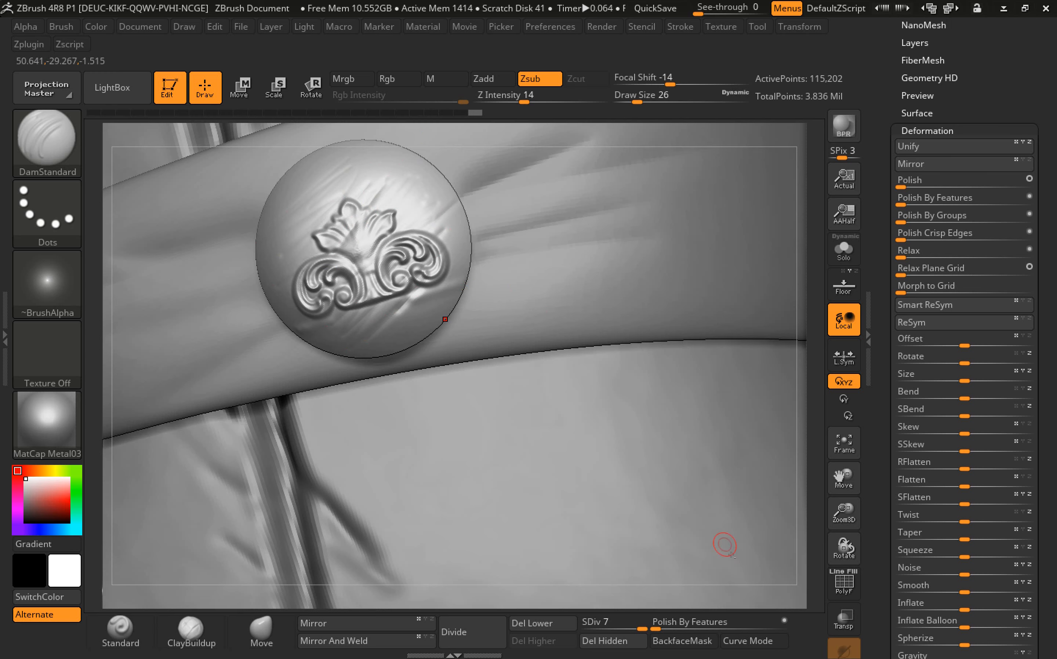
- Increase Draw Size to 42 and carve diagonal scratches across the lower rivet on the cuff's opposite side
{"action": "left_click_drag", "start_coordinate": [793, 604], "coordinate": [664, 609], "text": "alt"}
{"action": "left_click_drag", "start_coordinate": [740, 313], "coordinate": [451, 388]}
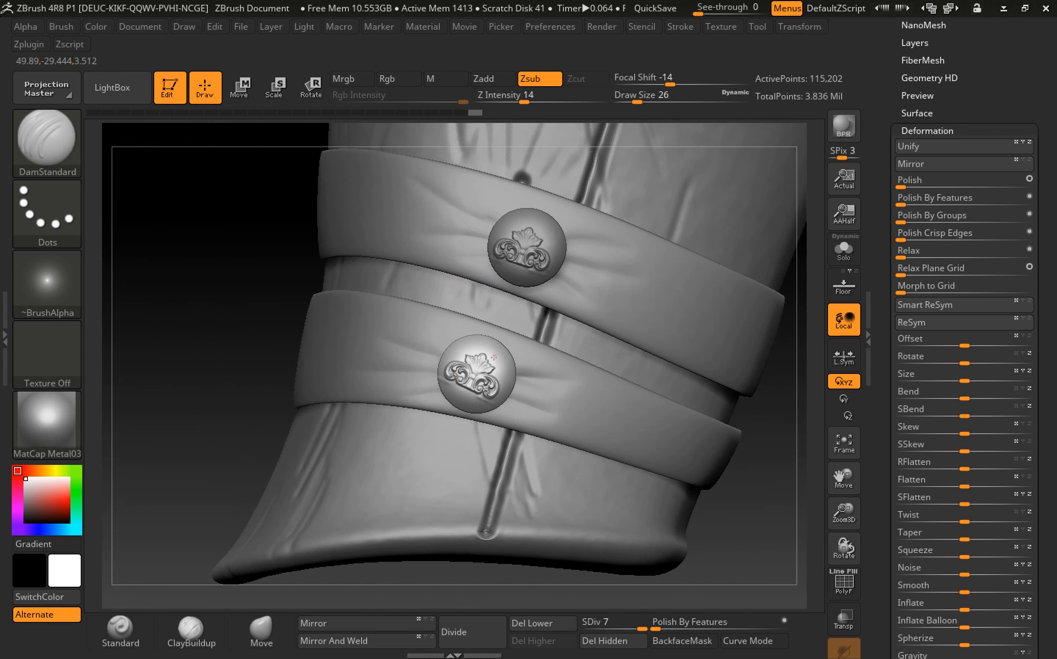
{"action": "left_click_drag", "start_coordinate": [493, 357], "coordinate": [456, 397]}
{"action": "left_click_drag", "start_coordinate": [727, 471], "coordinate": [729, 554], "text": "alt"}
{"action": "key", "text": "bracketright"}
{"action": "key", "text": "bracketright"}
{"action": "key", "text": "bracketright"}
{"action": "mouse_move", "coordinate": [487, 353]}
{"action": "left_mouse_down"}
{"action": "mouse_move", "coordinate": [451, 390]}
{"action": "mouse_move", "coordinate": [468, 368]}
{"action": "mouse_move", "coordinate": [457, 357]}
{"action": "left_mouse_up"}
{"action": "mouse_move", "coordinate": [475, 336]}
{"action": "left_mouse_down"}
{"action": "mouse_move", "coordinate": [439, 362]}
{"action": "mouse_move", "coordinate": [429, 354]}
{"action": "left_mouse_up"}
{"action": "mouse_move", "coordinate": [451, 327]}
{"action": "left_mouse_down"}
{"action": "mouse_move", "coordinate": [404, 368]}
{"action": "mouse_move", "coordinate": [442, 356]}
{"action": "mouse_move", "coordinate": [485, 392]}
{"action": "left_mouse_up"}
{"action": "left_click_drag", "start_coordinate": [509, 381], "coordinate": [489, 400]}
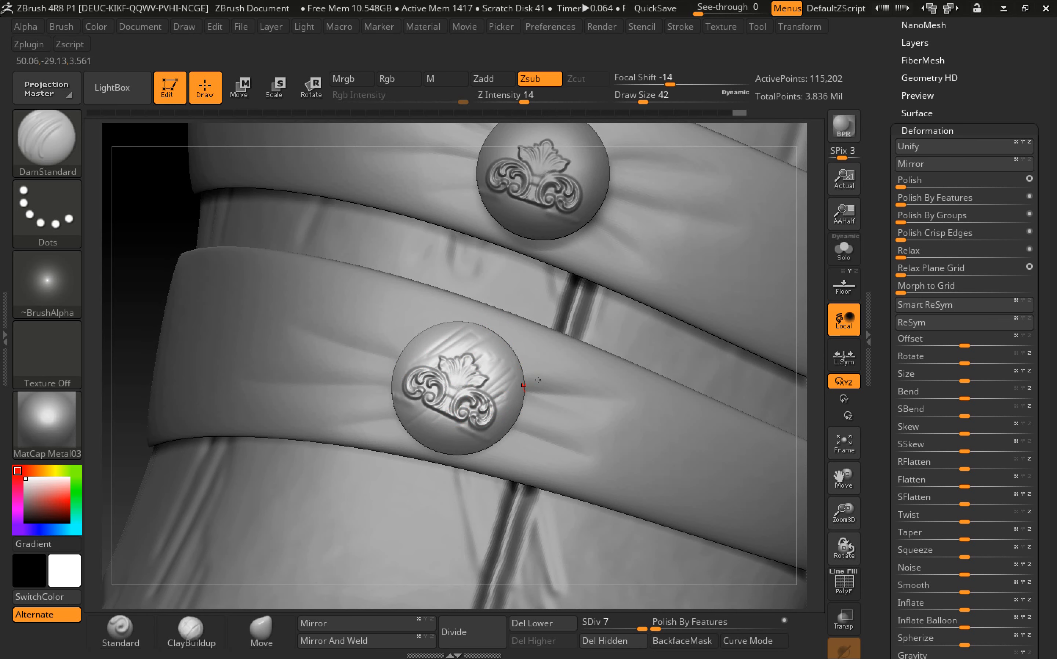
- Select the upper rivets and carve similar DamStandard scratches across the upper rivet's dome and floral ornament
{"action": "left_click", "coordinate": [588, 166], "text": "alt"}
{"action": "left_click_drag", "start_coordinate": [588, 166], "coordinate": [558, 174]}
{"action": "left_click_drag", "start_coordinate": [582, 157], "coordinate": [542, 185]}
{"action": "left_click_drag", "start_coordinate": [575, 158], "coordinate": [545, 172]}
{"action": "left_click_drag", "start_coordinate": [564, 152], "coordinate": [546, 166]}
{"action": "right_click_drag", "start_coordinate": [549, 162], "coordinate": [511, 160]}
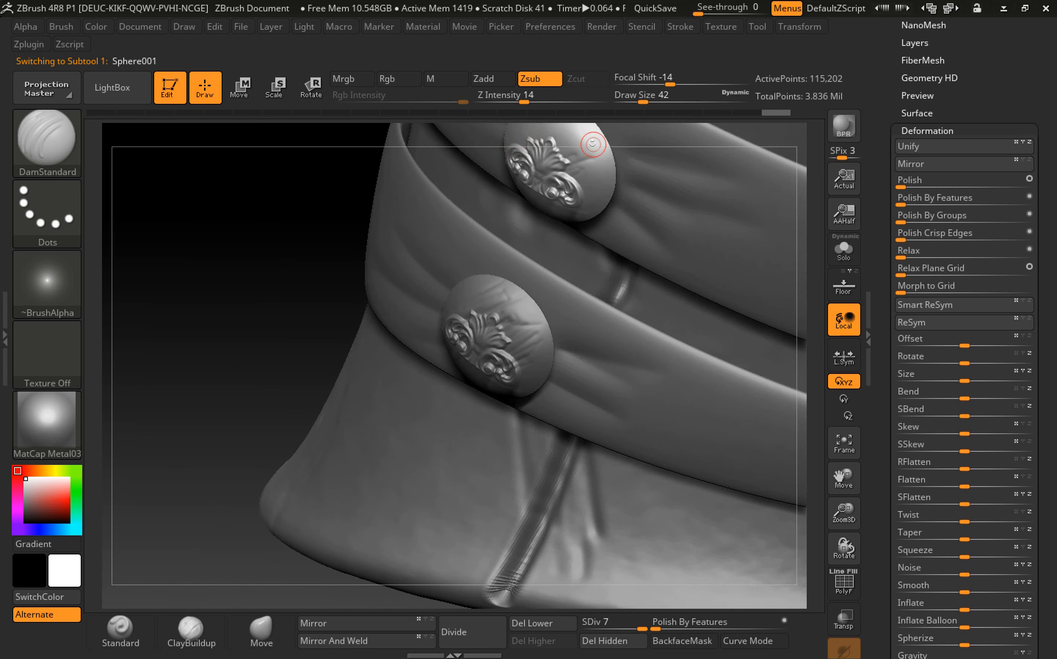
{"action": "right_click_drag", "start_coordinate": [596, 152], "coordinate": [546, 248], "text": "alt"}
{"action": "left_click_drag", "start_coordinate": [511, 208], "coordinate": [484, 257]}
{"action": "mouse_move", "coordinate": [494, 221]}
{"action": "left_mouse_down"}
{"action": "mouse_move", "coordinate": [499, 295]}
{"action": "mouse_move", "coordinate": [543, 276]}
{"action": "left_mouse_up"}
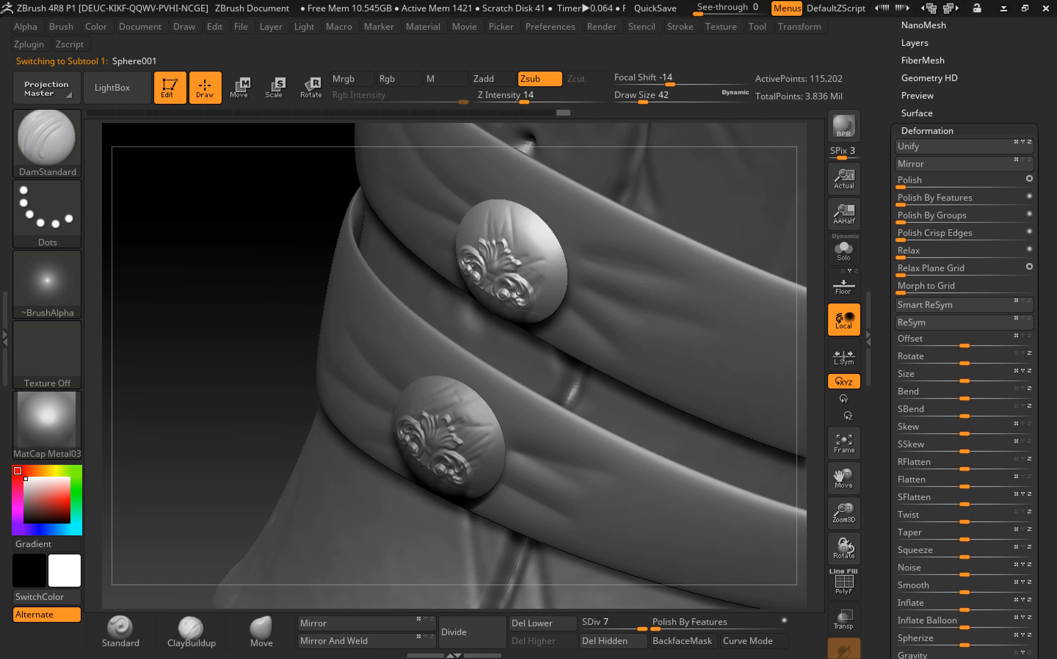
- Raise Z Intensity to 29 and carve deeper scratches into the upper rivet
{"action": "left_click_drag", "start_coordinate": [528, 101], "coordinate": [544, 100]}
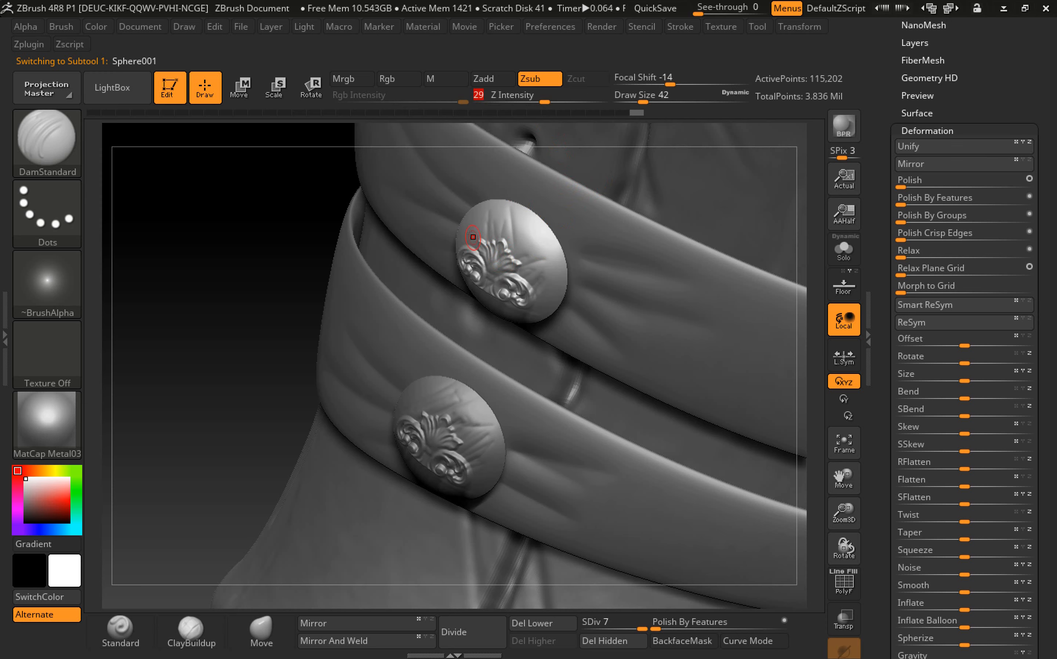
{"action": "mouse_move", "coordinate": [267, 252]}
{"action": "left_mouse_down"}
{"action": "mouse_move", "coordinate": [217, 276]}
{"action": "mouse_move", "coordinate": [436, 244]}
{"action": "mouse_move", "coordinate": [371, 253]}
{"action": "mouse_move", "coordinate": [340, 235]}
{"action": "left_mouse_up"}
{"action": "left_click_drag", "start_coordinate": [751, 425], "coordinate": [709, 652], "text": "alt"}
{"action": "left_click_drag", "start_coordinate": [499, 203], "coordinate": [481, 212]}
{"action": "mouse_move", "coordinate": [455, 260]}
{"action": "left_mouse_down"}
{"action": "mouse_move", "coordinate": [439, 269]}
{"action": "mouse_move", "coordinate": [449, 232]}
{"action": "mouse_move", "coordinate": [517, 241]}
{"action": "left_mouse_up"}
- Examine the whole cuff from several angles, checking the ornaments, straps, rivets and battle damage
{"action": "left_click_drag", "start_coordinate": [759, 480], "coordinate": [637, 409], "text": "alt"}
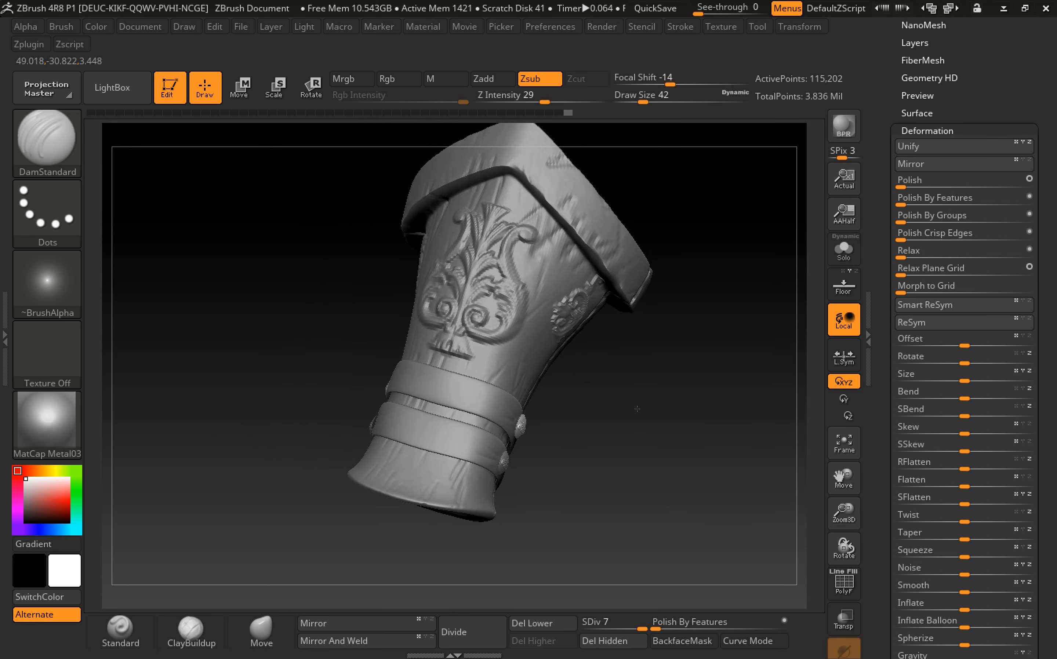
{"action": "left_click_drag", "start_coordinate": [631, 408], "coordinate": [636, 438]}
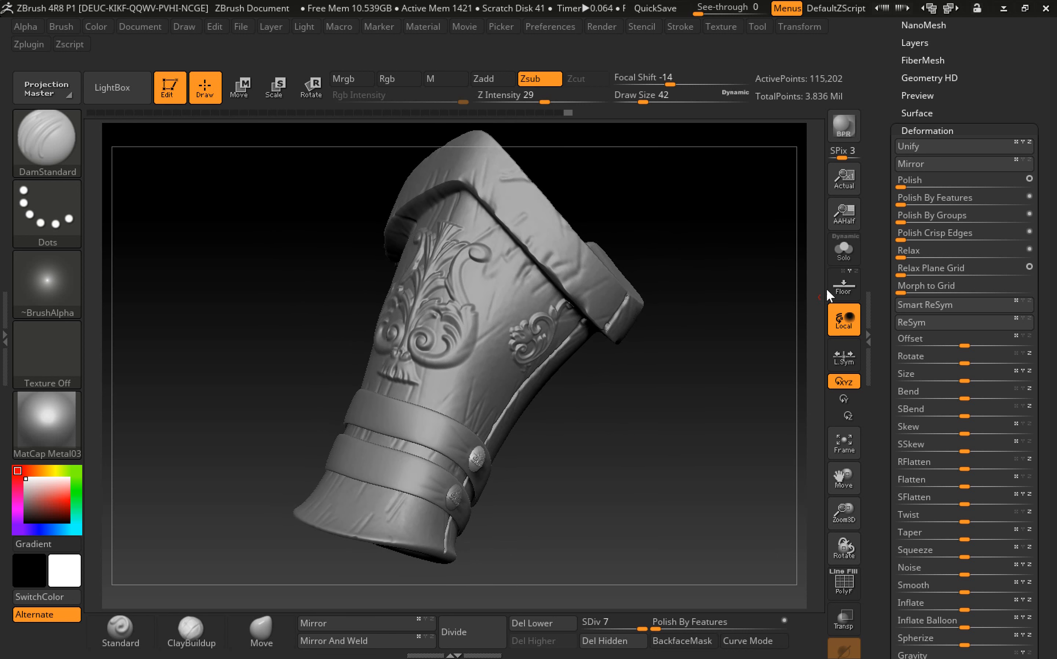
{"action": "left_click_drag", "start_coordinate": [880, 254], "coordinate": [880, 246]}
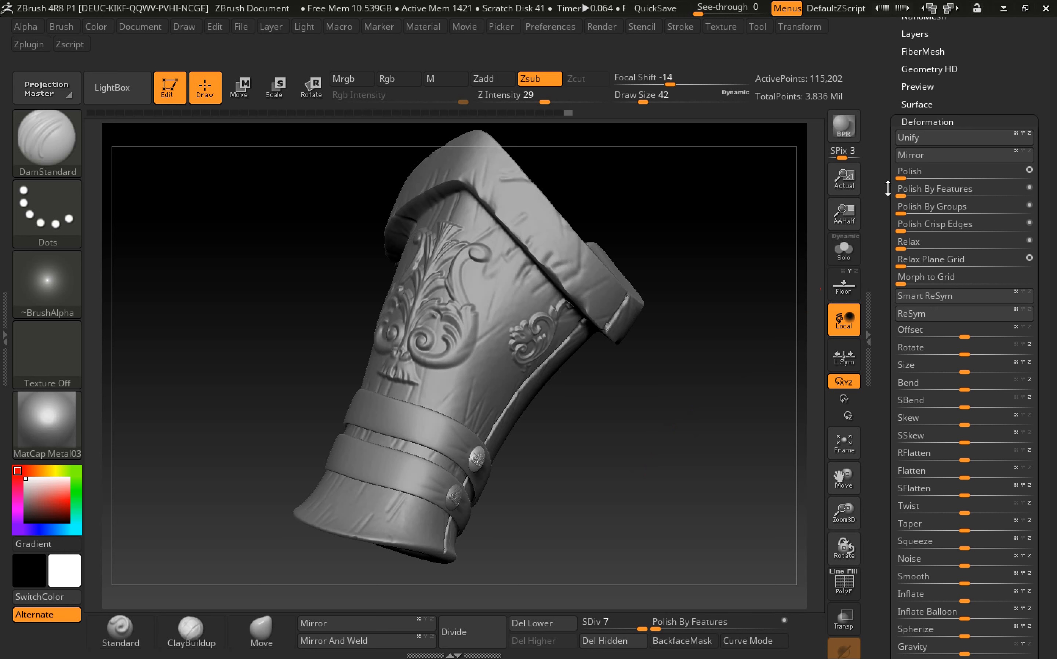
{"action": "left_click_drag", "start_coordinate": [887, 188], "coordinate": [878, 279]}
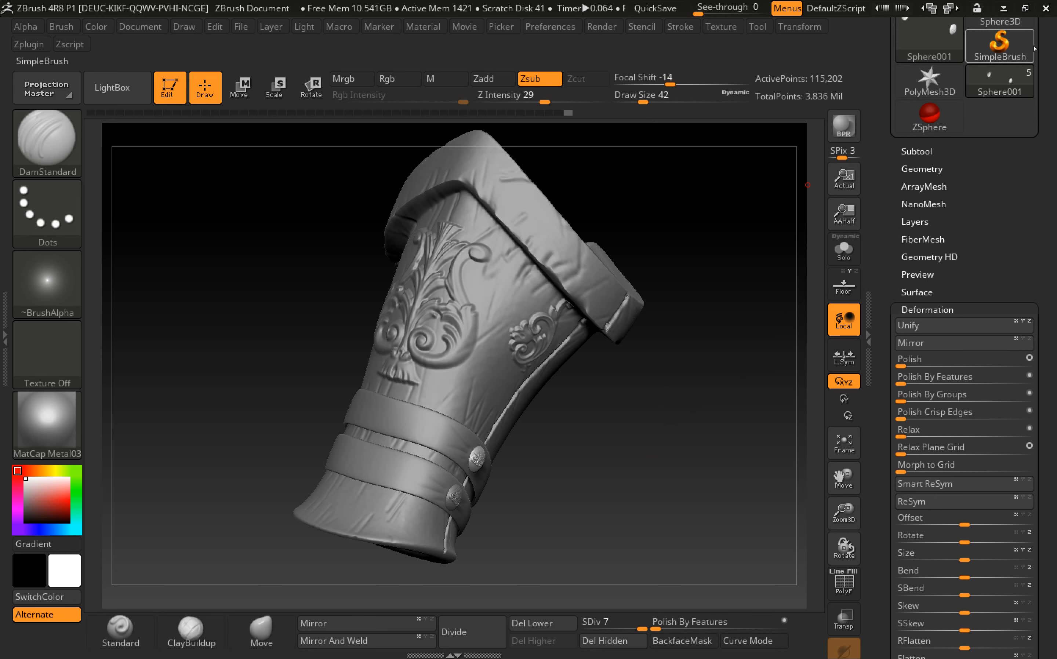
{"action": "left_click_drag", "start_coordinate": [598, 436], "coordinate": [600, 281]}
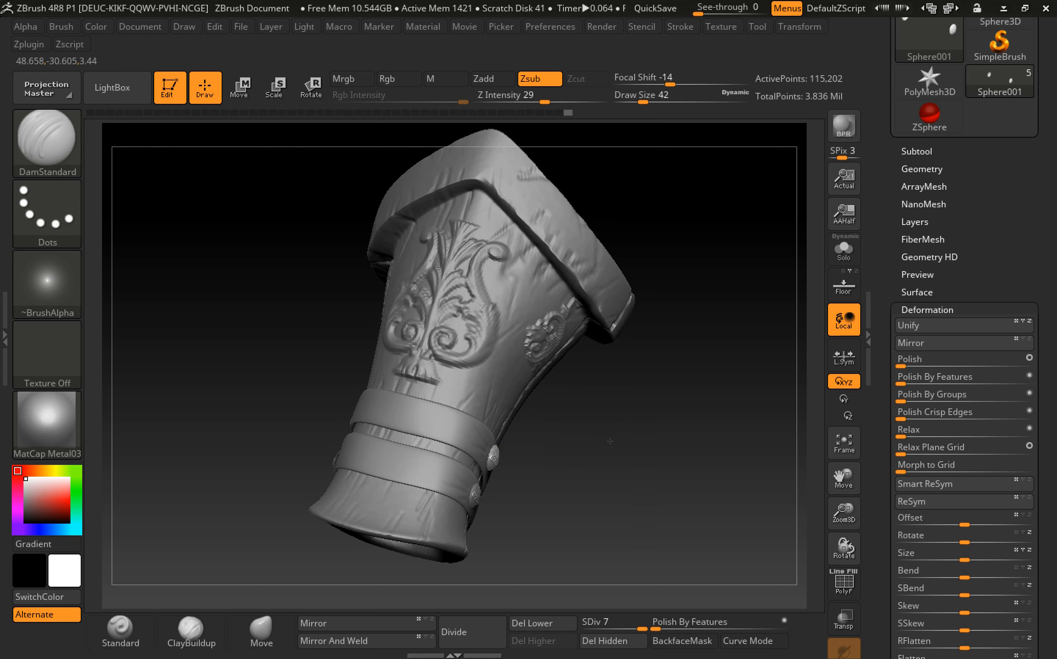
{"action": "left_click_drag", "start_coordinate": [609, 420], "coordinate": [571, 382]}
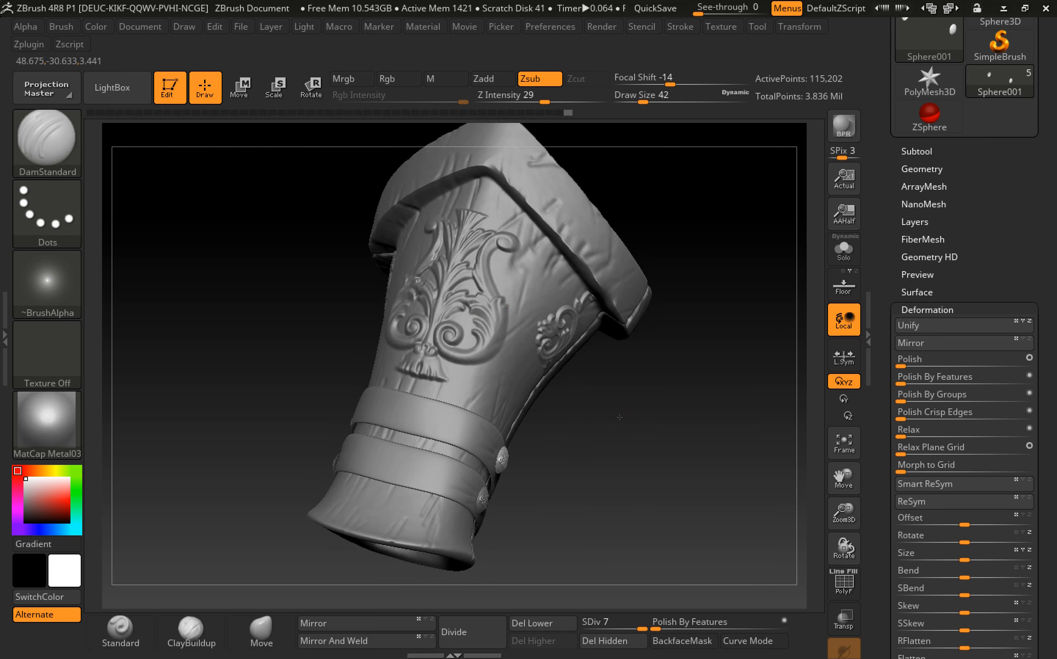
{"action": "left_click_drag", "start_coordinate": [620, 417], "coordinate": [589, 465]}
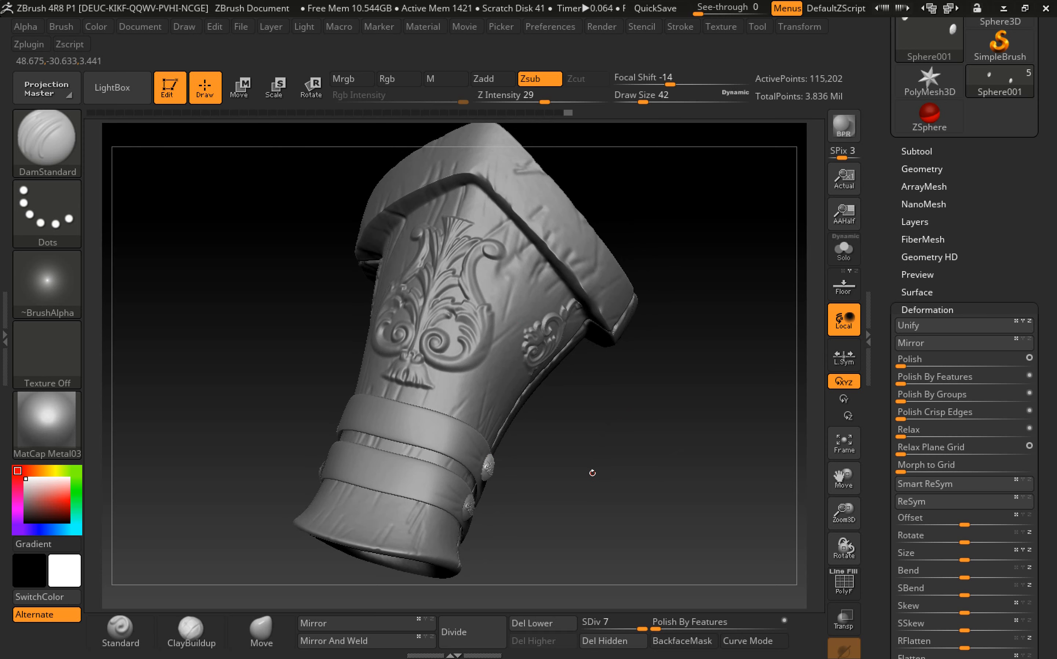
{"action": "key", "text": "alt+Tab"}
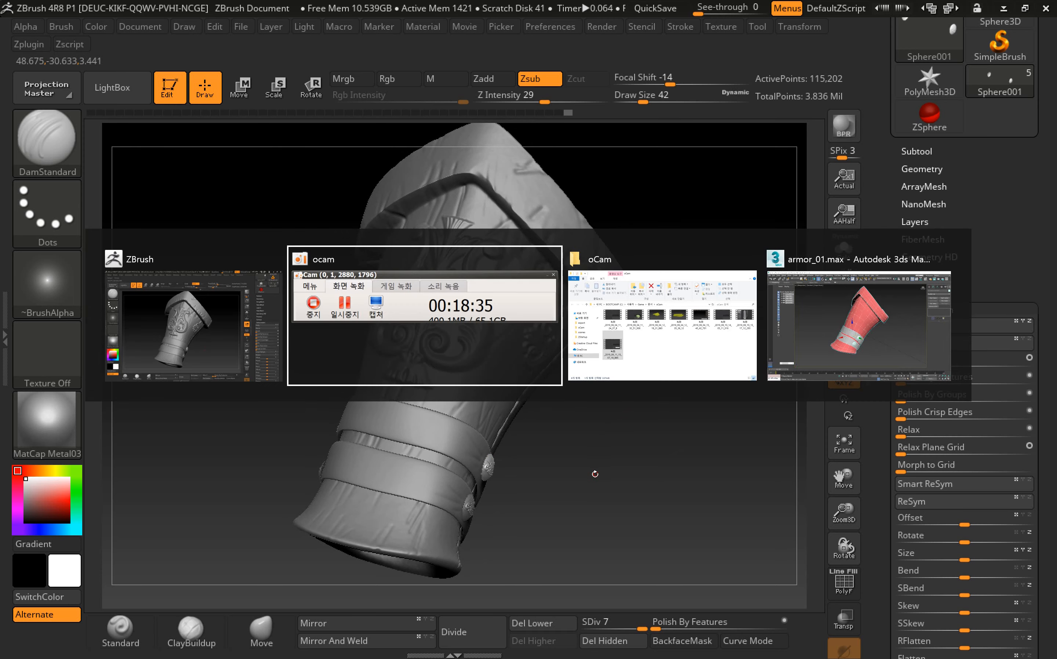